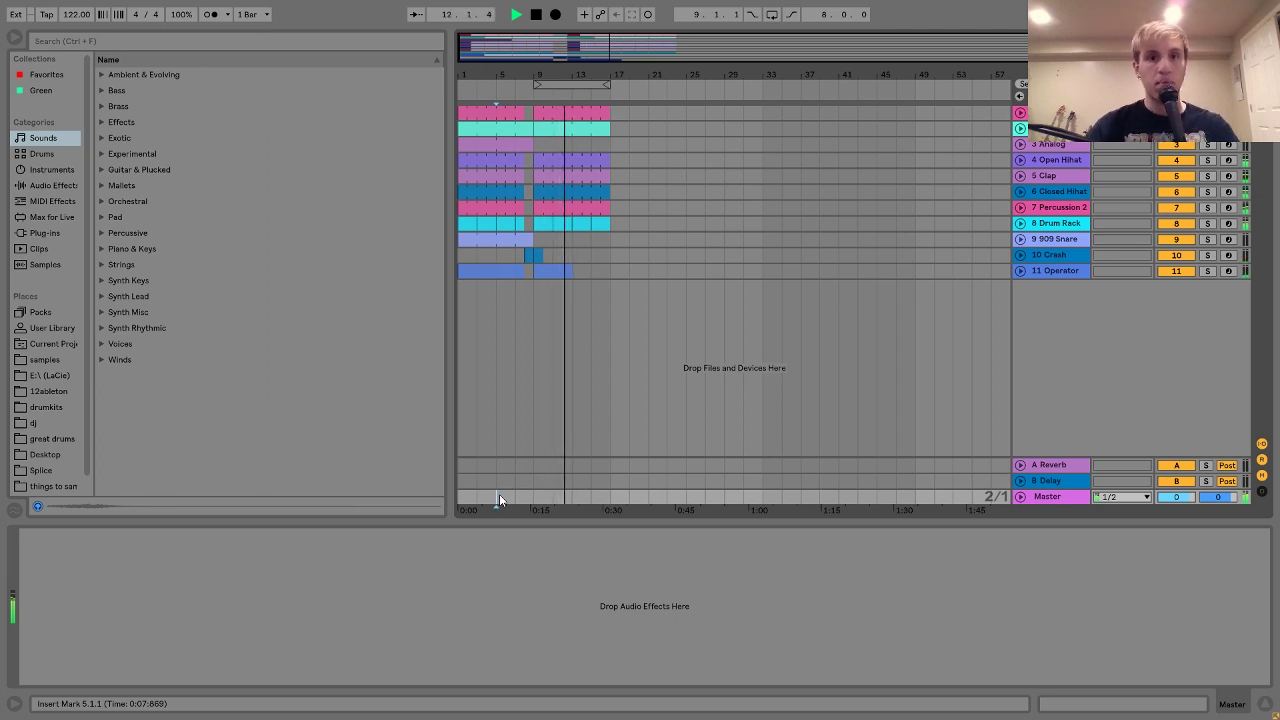
# - Stop playback, select the kick clip starting at bar 9, and show the kick track's automation
pyautogui.press('space')
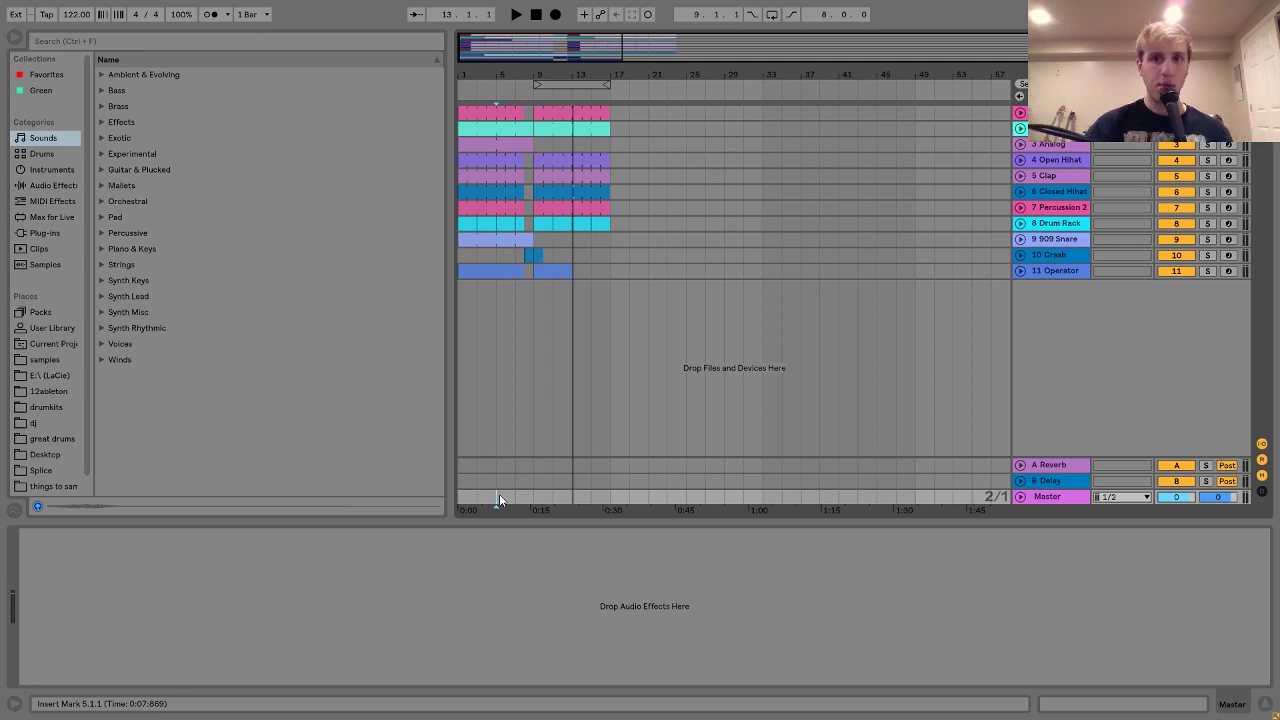
pyautogui.click(803, 114)
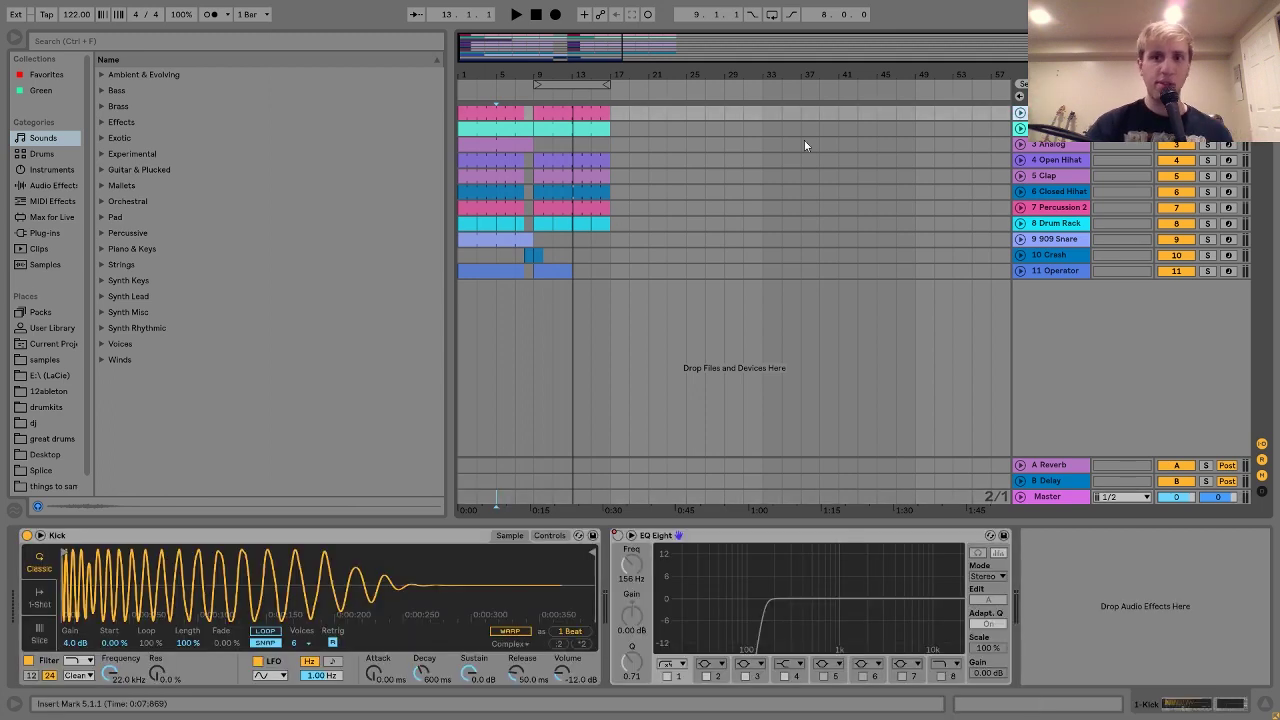
pyautogui.click(538, 114)
pyautogui.press('a')
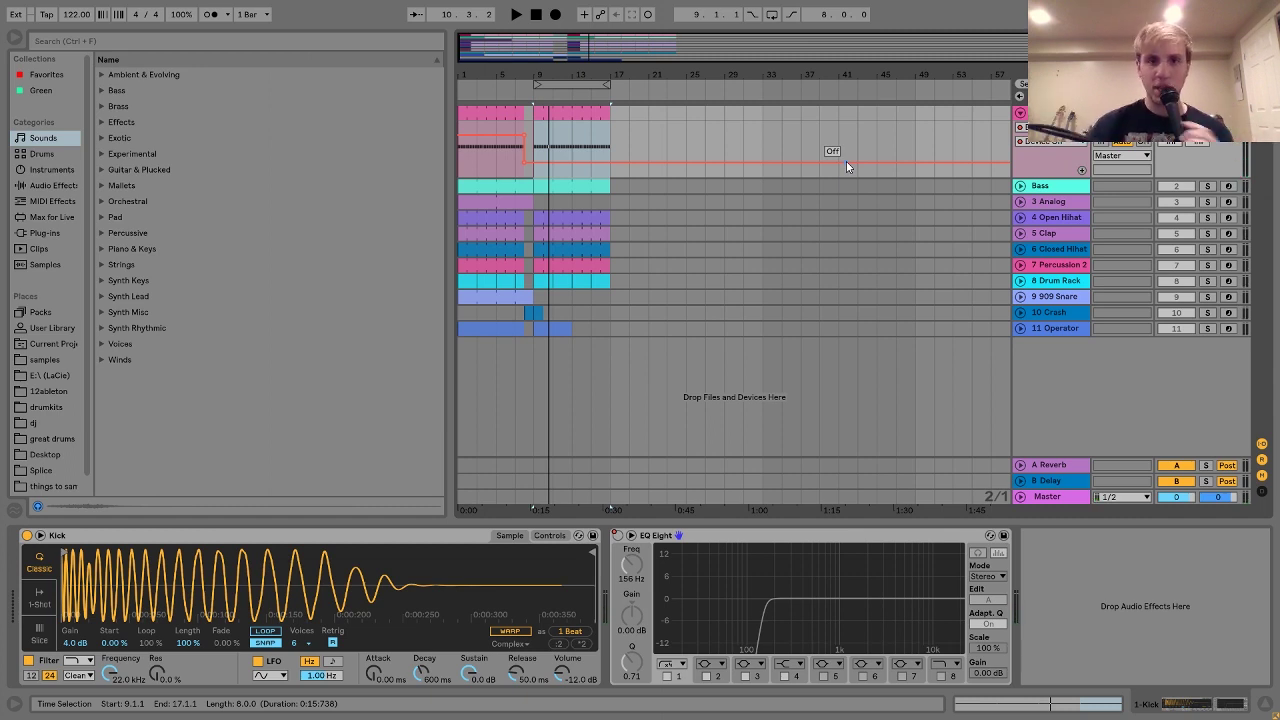
# - Audition the first kick section from bar 1, where the EQ Eight automation switches the filter on
pyautogui.click(490, 112)
pyautogui.press('space')
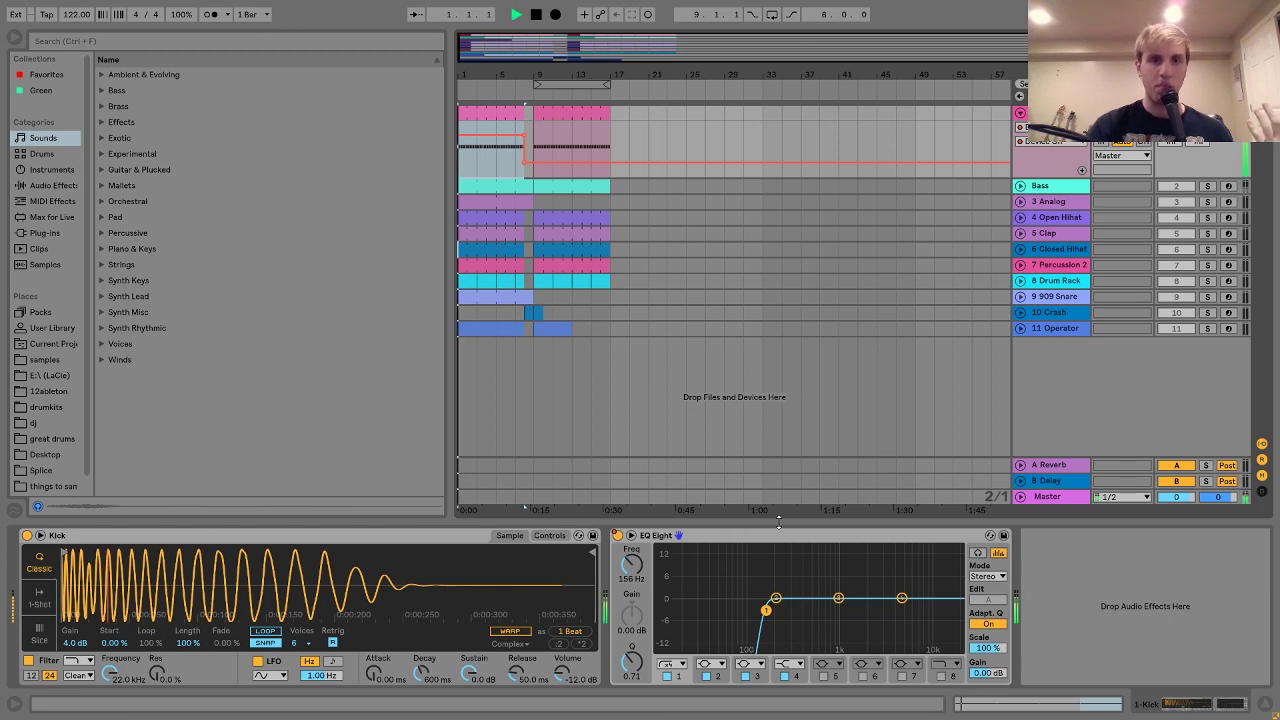
pyautogui.press('space')
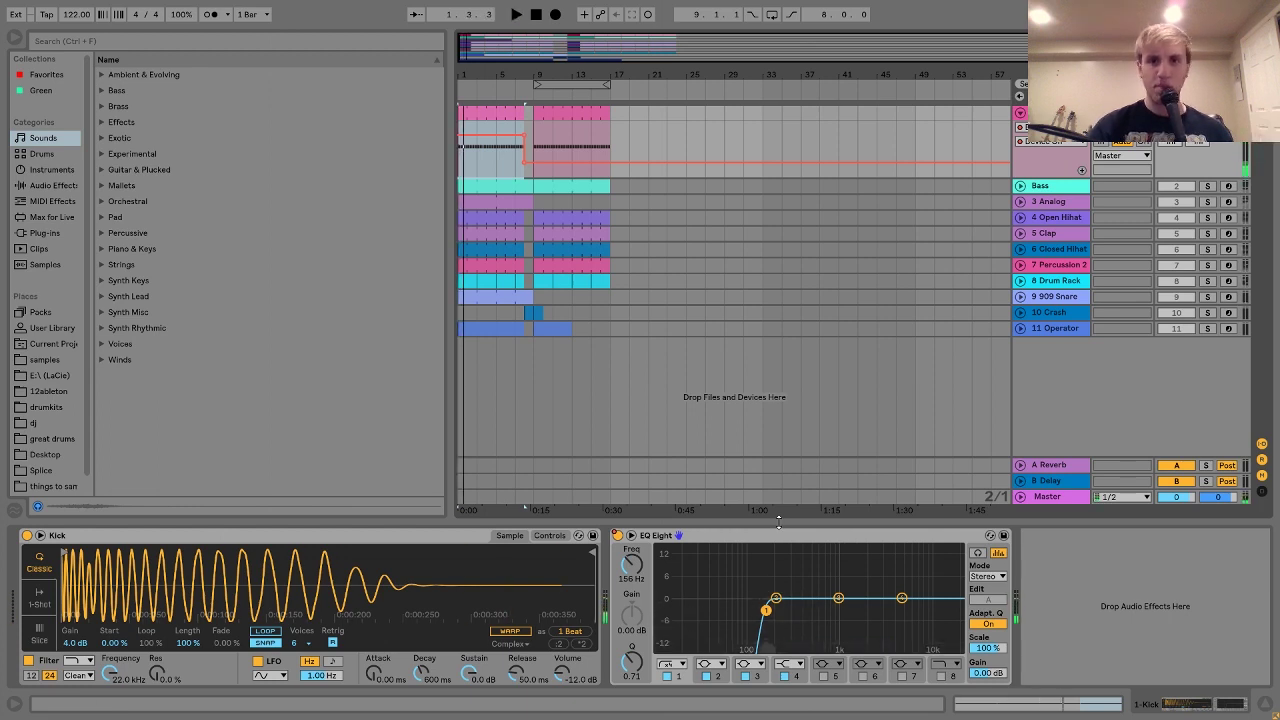
# - Solo and unfold the Bass track, and audition its second clip from bar 9
pyautogui.click(565, 186)
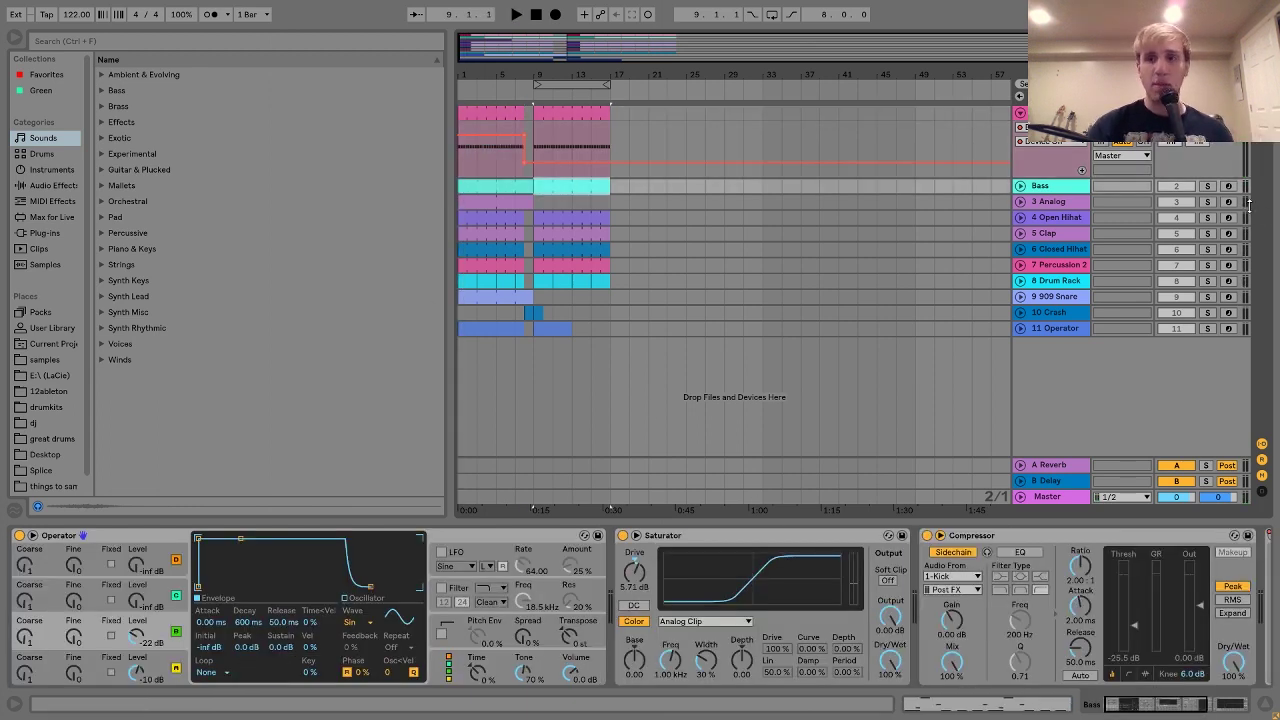
pyautogui.click(1208, 188)
pyautogui.click(1020, 186)
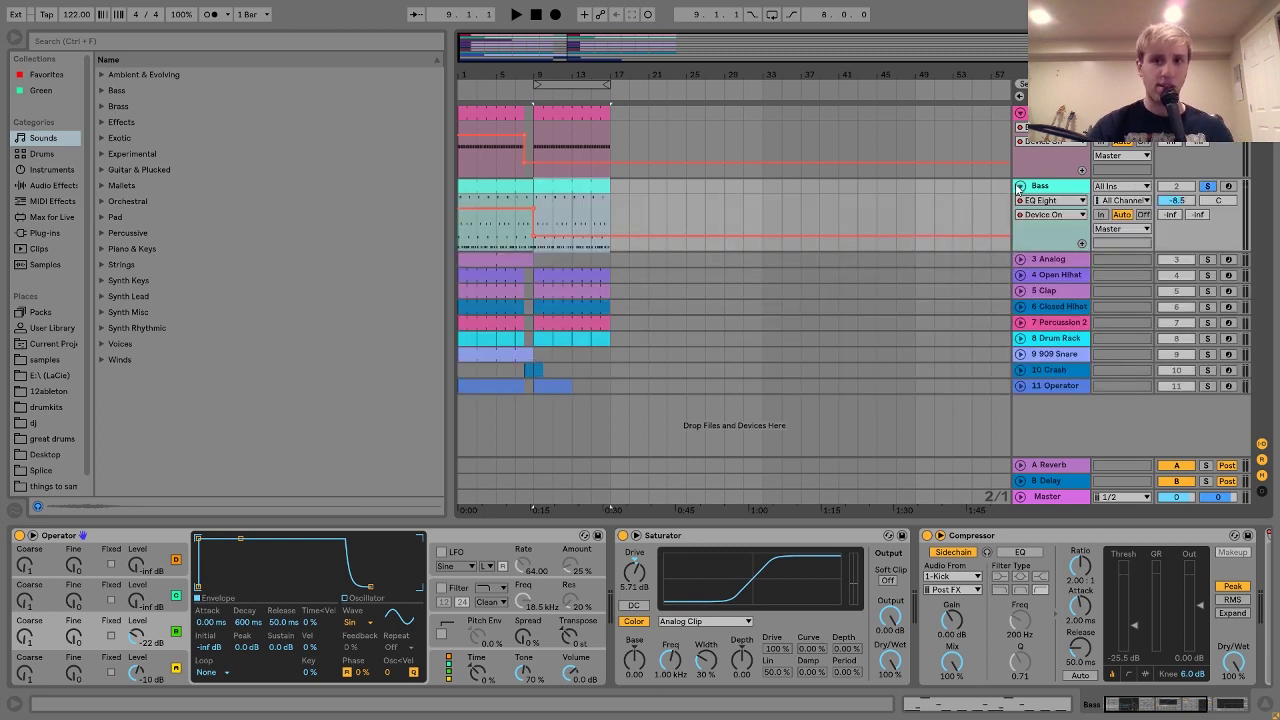
pyautogui.press('space')
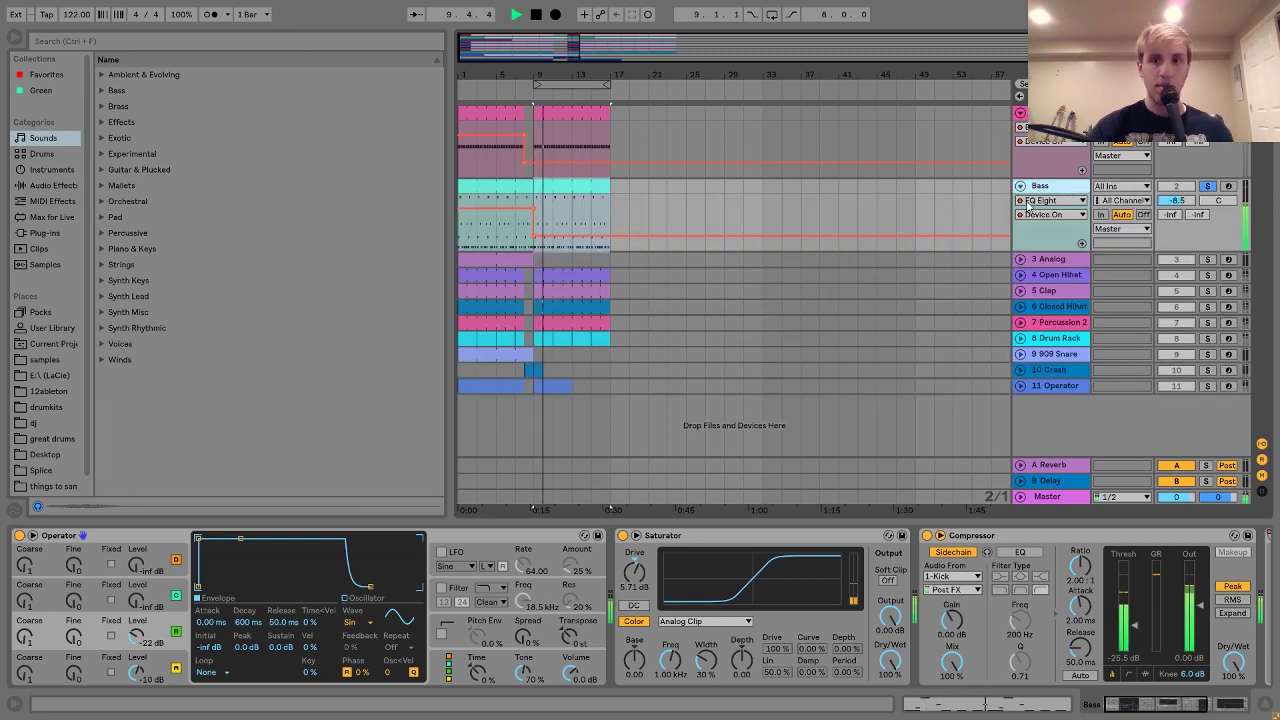
pyautogui.press('space')
# - Open the second Bass clip's MIDI notes and inspect the pitches of the opening notes one by one
pyautogui.doubleClick(566, 189)
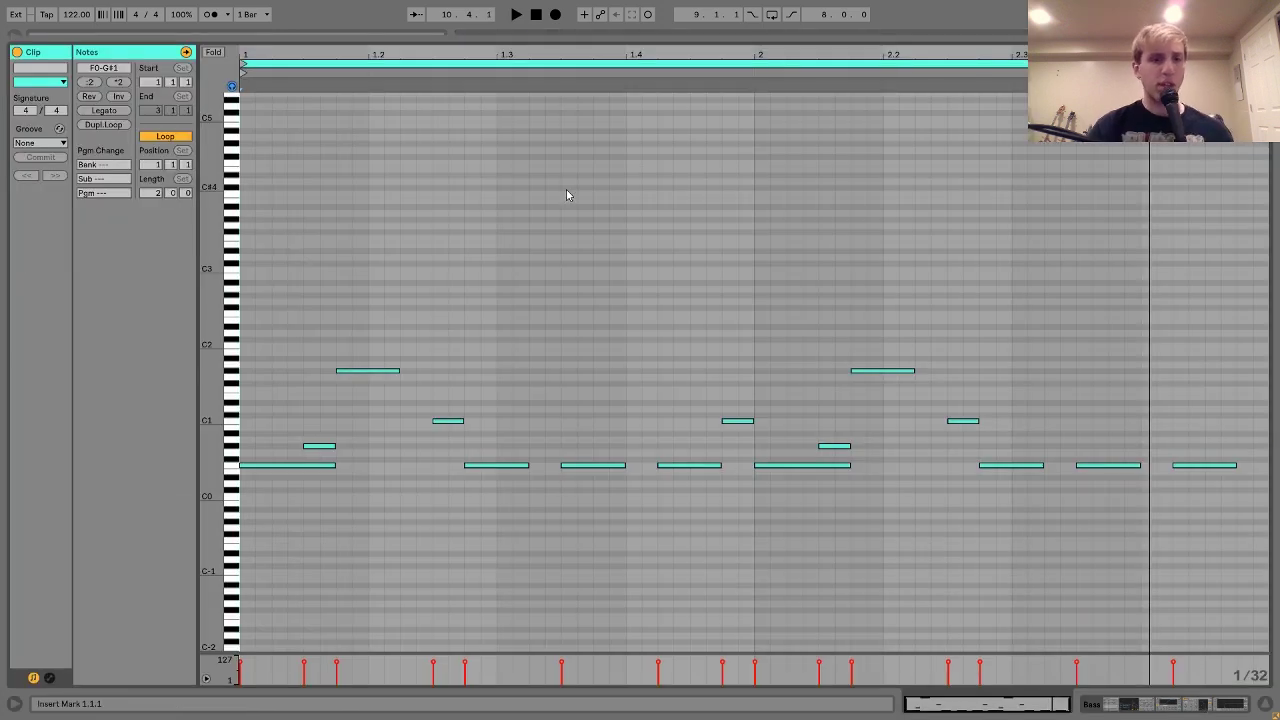
pyautogui.click(316, 466)
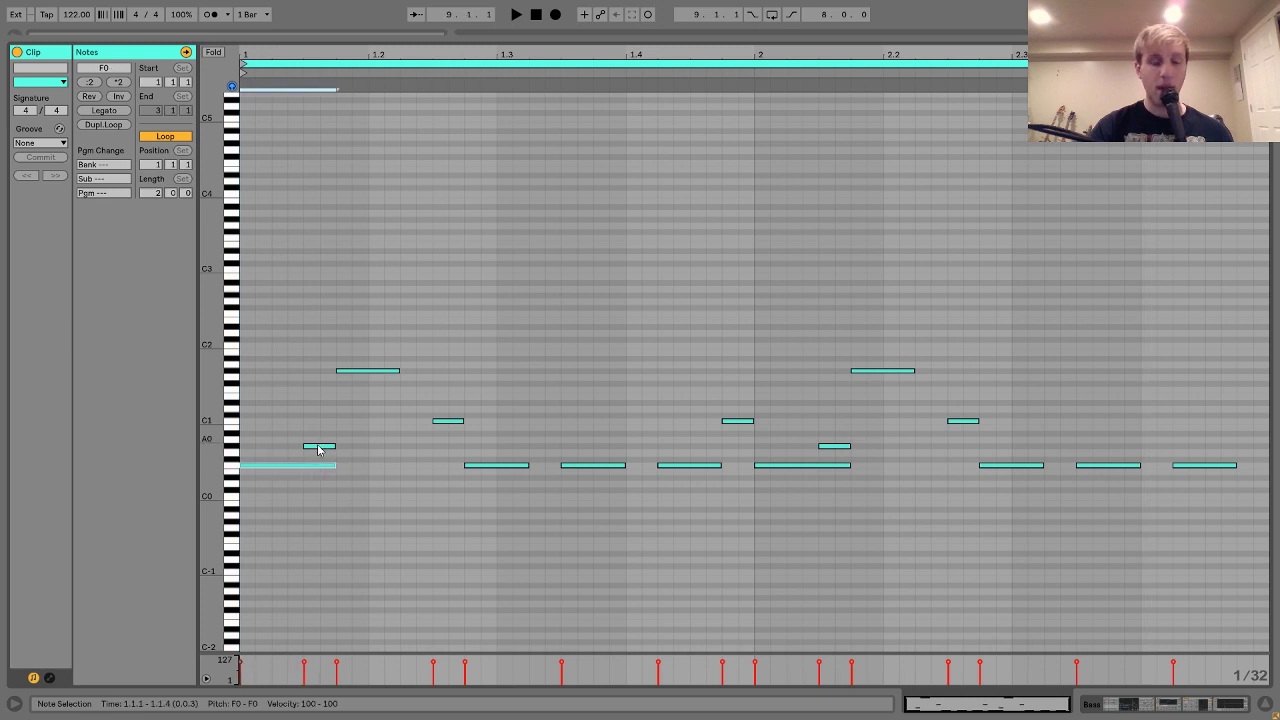
pyautogui.click(319, 447)
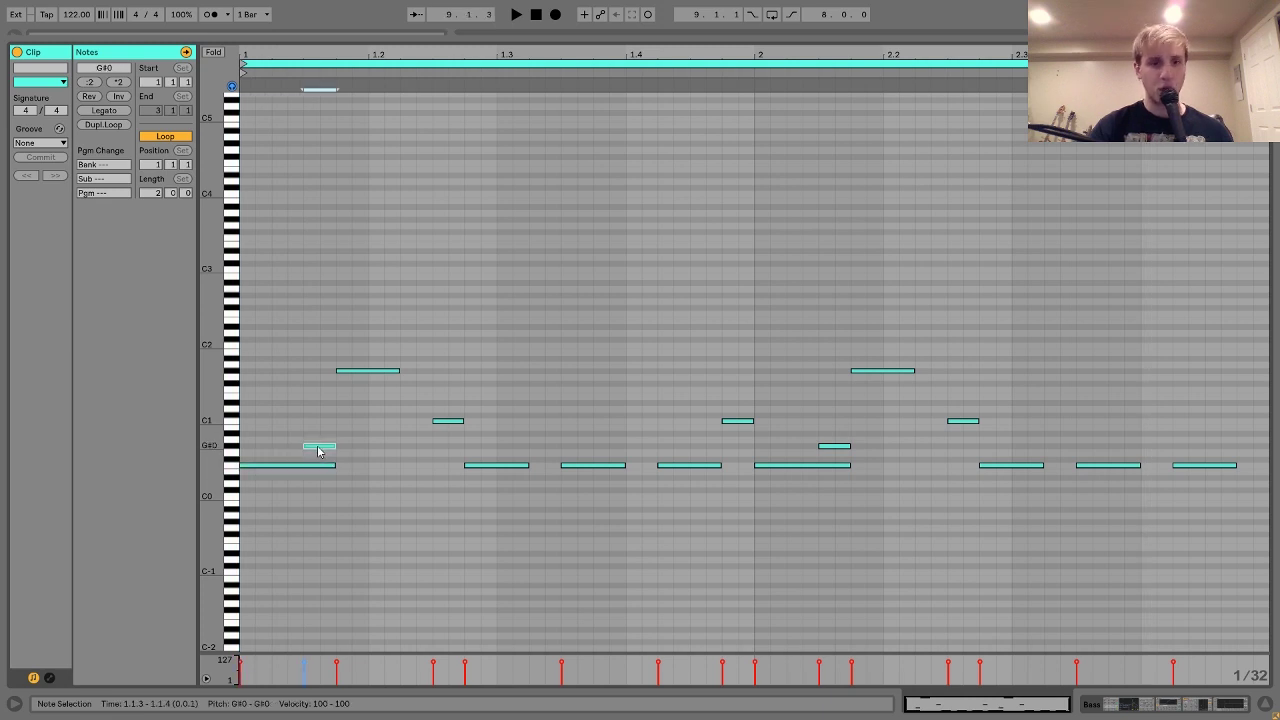
pyautogui.click(449, 421)
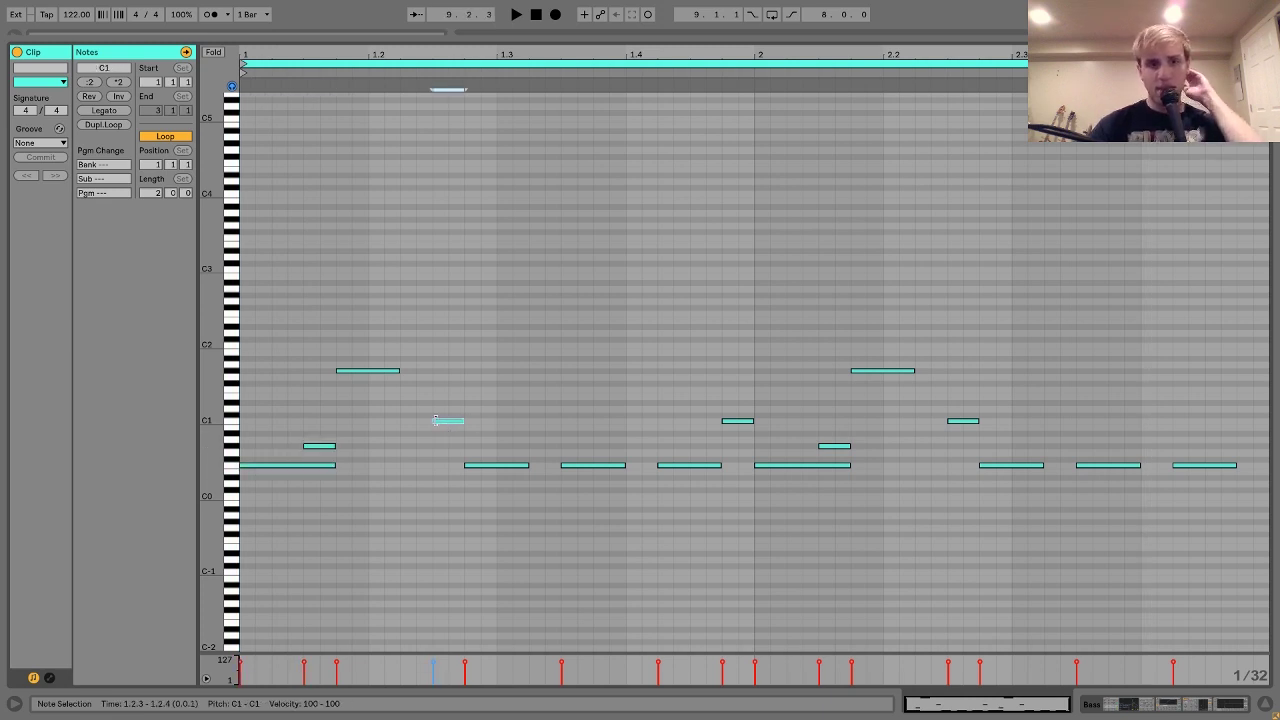
pyautogui.click(385, 371)
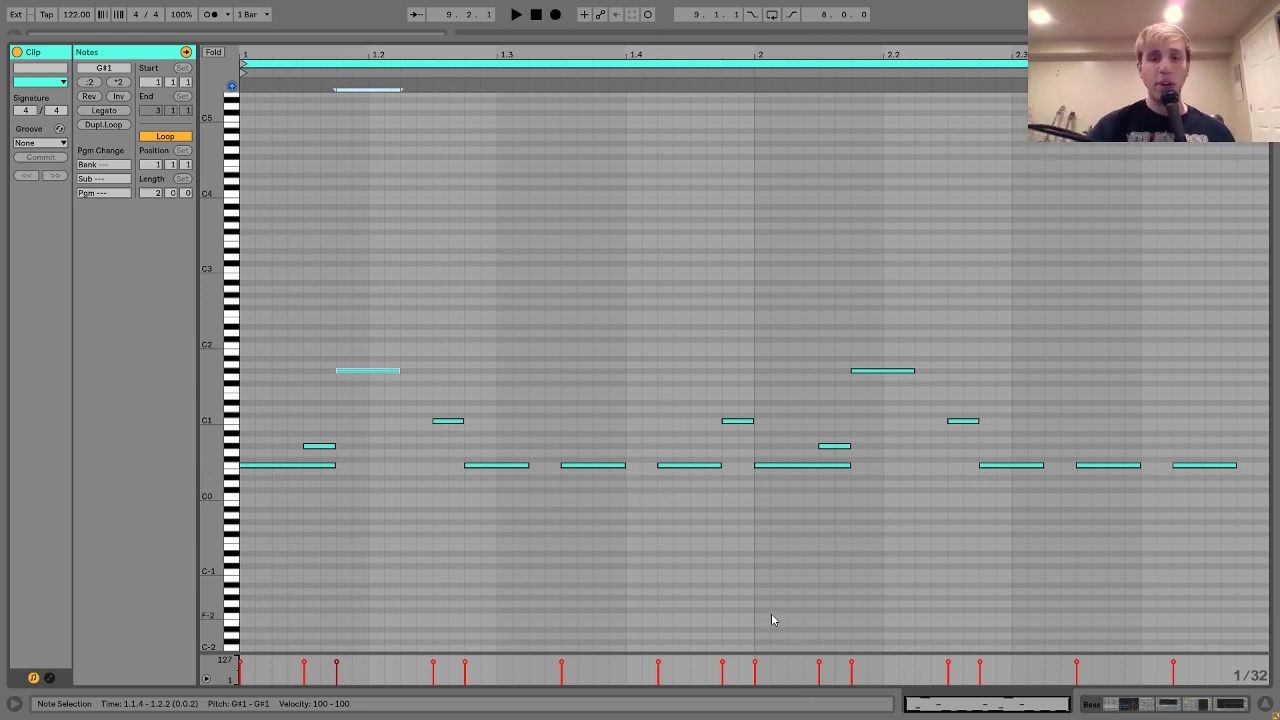
# - Audition the bassline with the short G#0 note at 1.1.3 removed, and restore that note
pyautogui.keyDown('shift'); pyautogui.click(308, 467); pyautogui.keyUp('shift')
pyautogui.doubleClick(314, 447)
pyautogui.press('space')
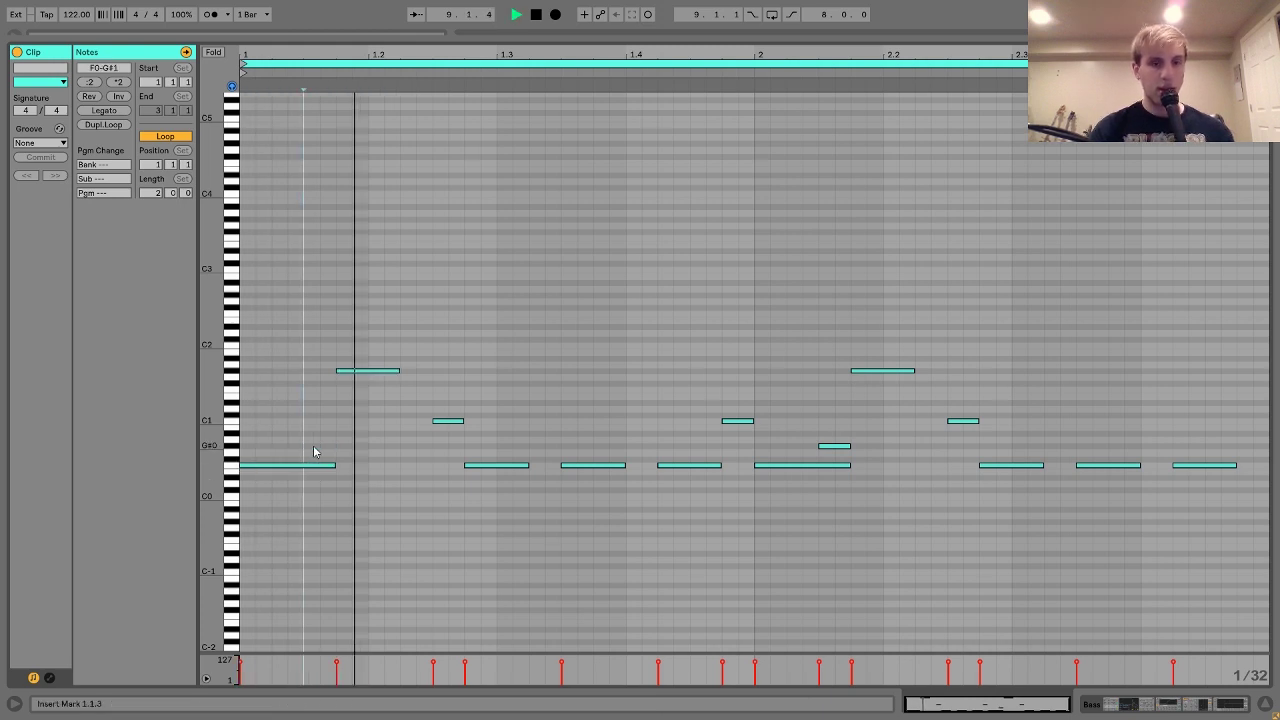
pyautogui.doubleClick(314, 447)
pyautogui.press('space')
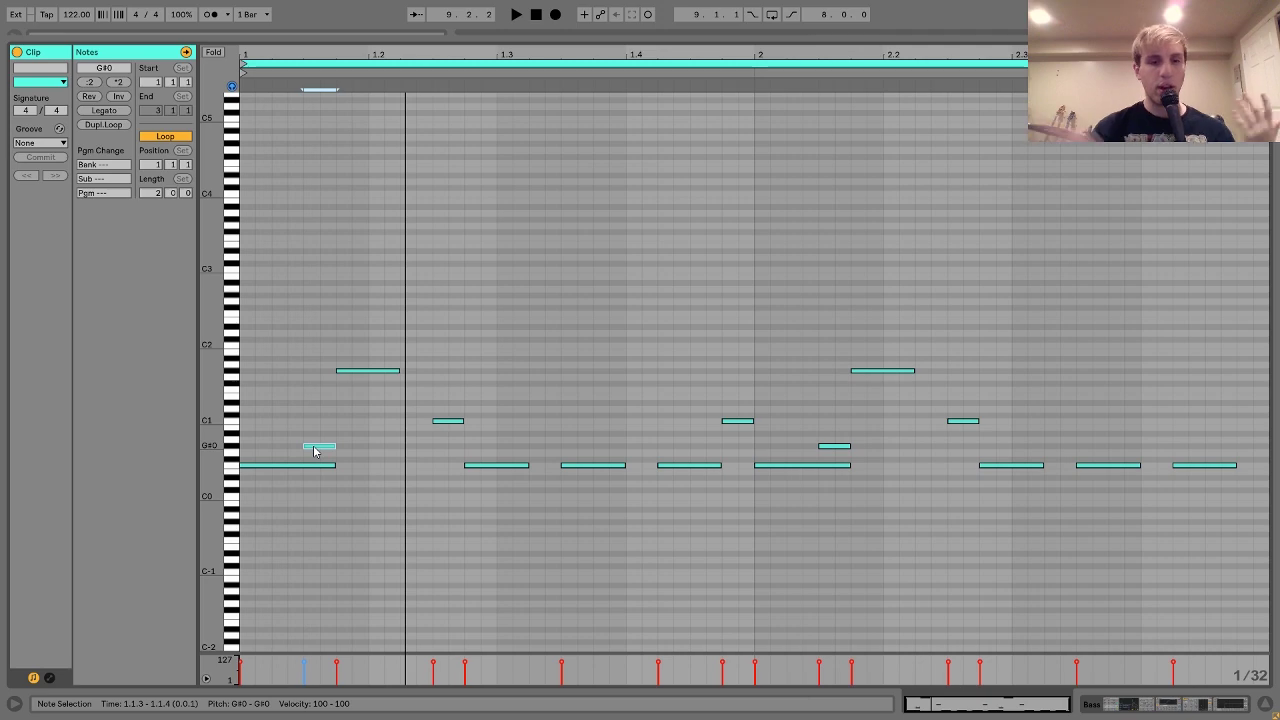
# - Return to the Bass track's device chain and show Operator's oscillator B settings
pyautogui.click(1179, 707)
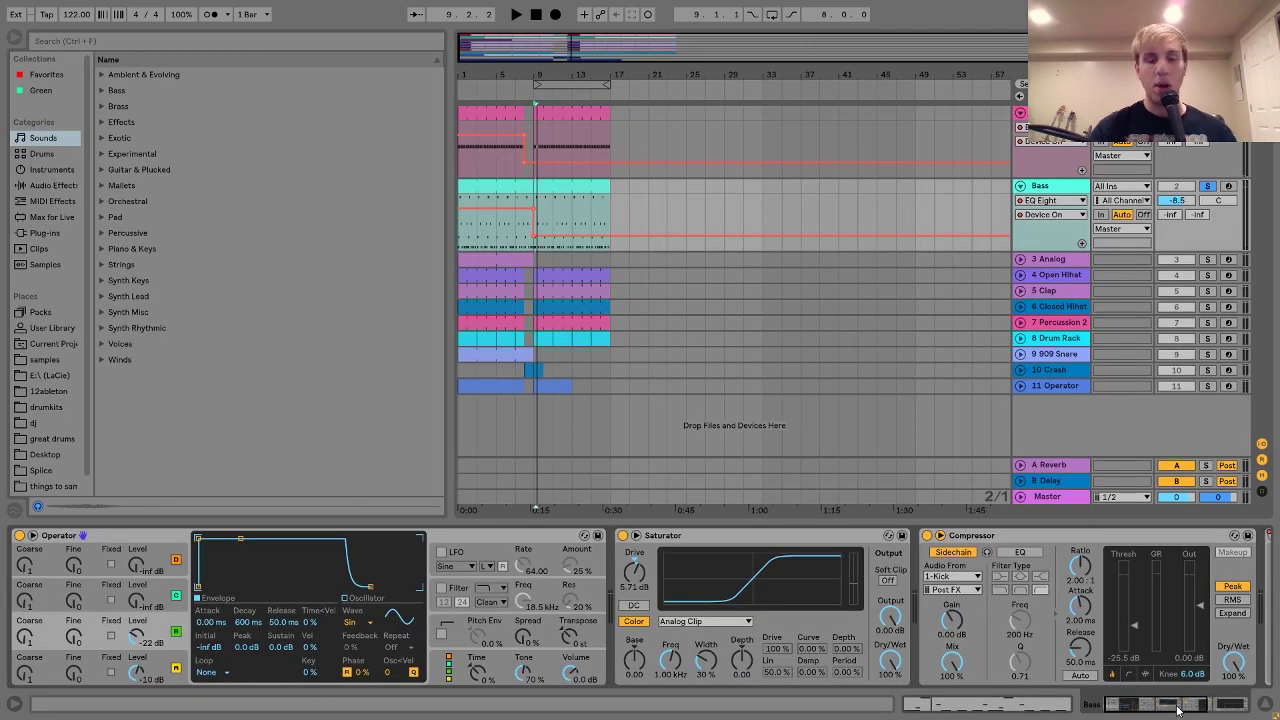
pyautogui.click(549, 188)
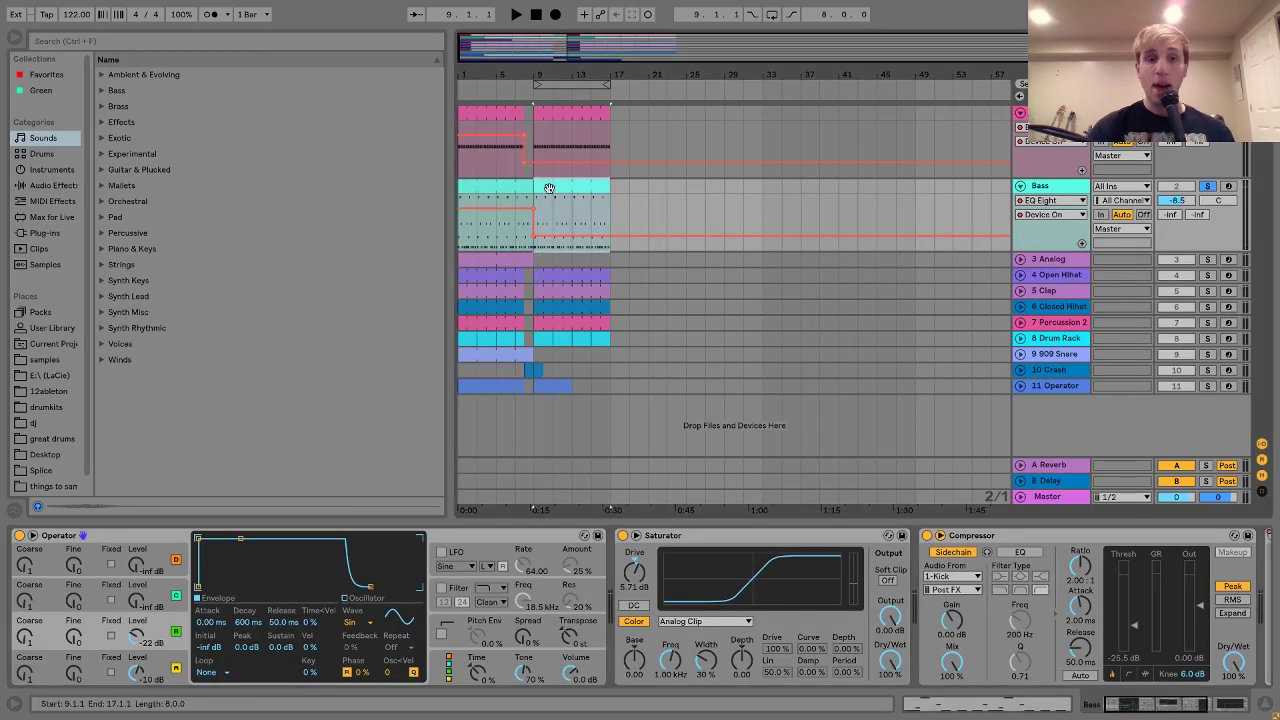
pyautogui.click(173, 648)
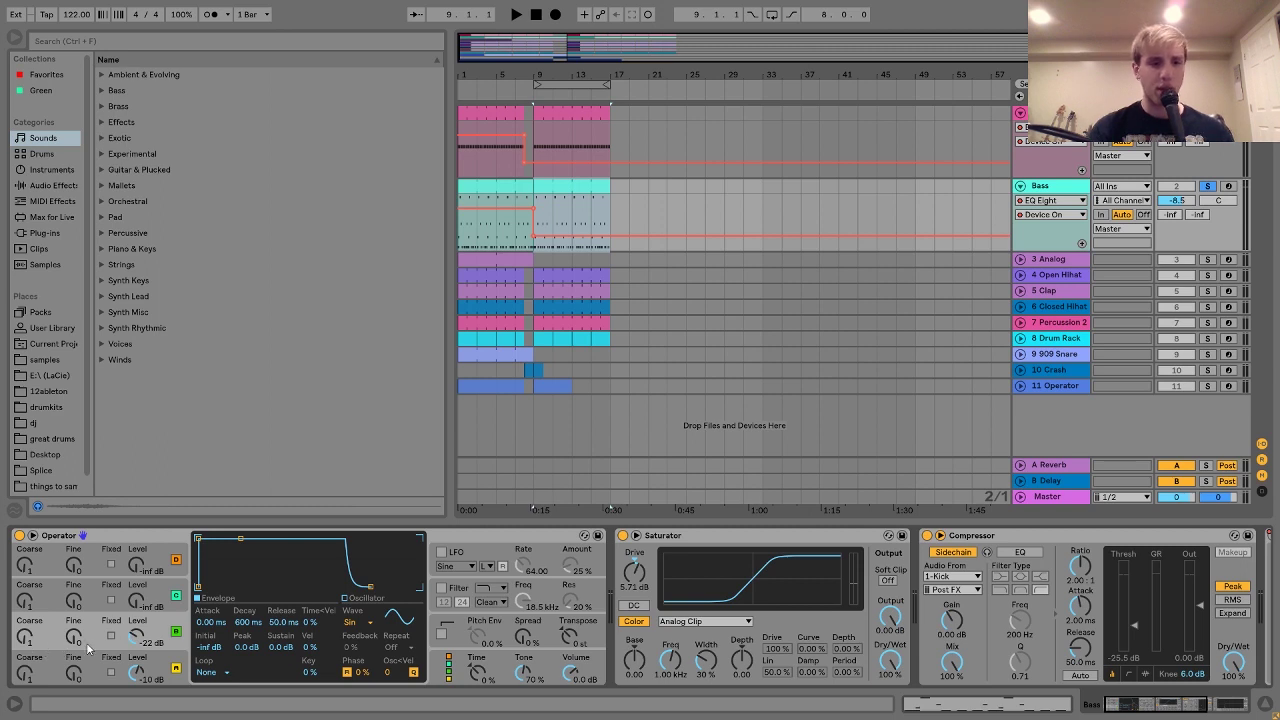
# - Drop Operator's oscillator B level to -inf dB, bring it back to -22 dB, and audition the bass from bar 9
pyautogui.click(135, 640)
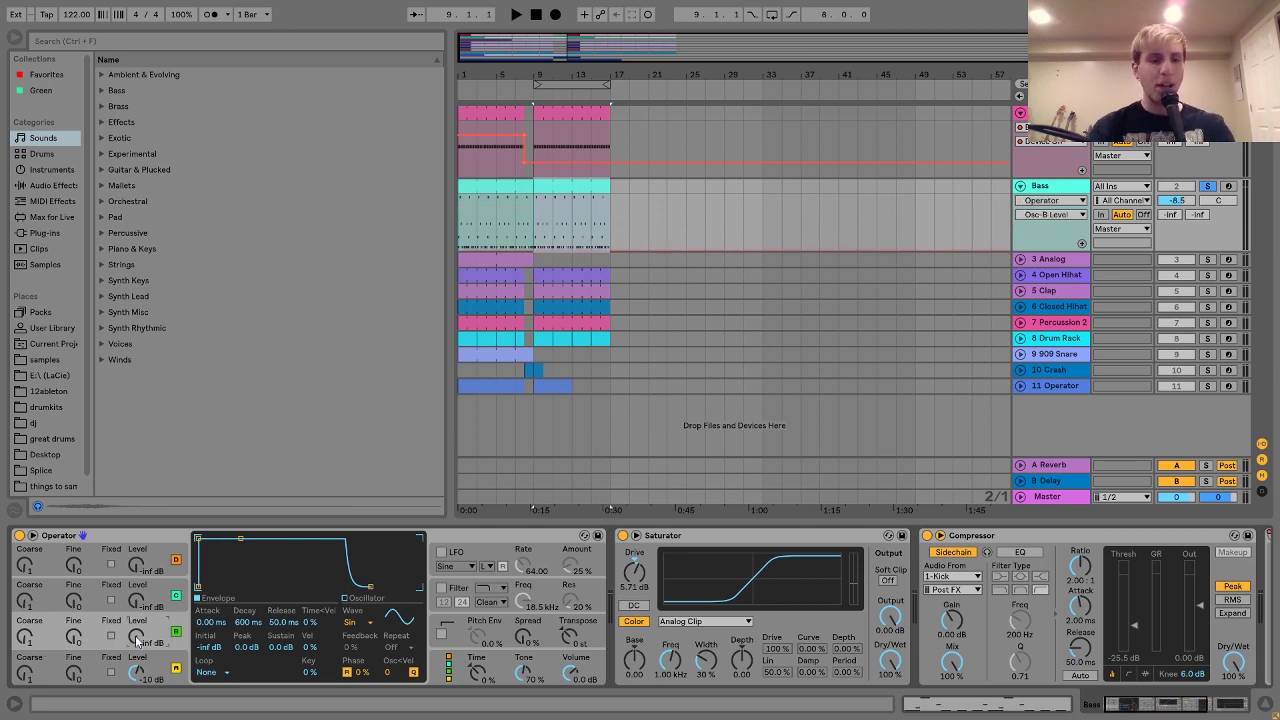
pyautogui.moveTo(137, 643); pyautogui.dragTo(137, 606)
pyautogui.press('space')
pyautogui.press('space')
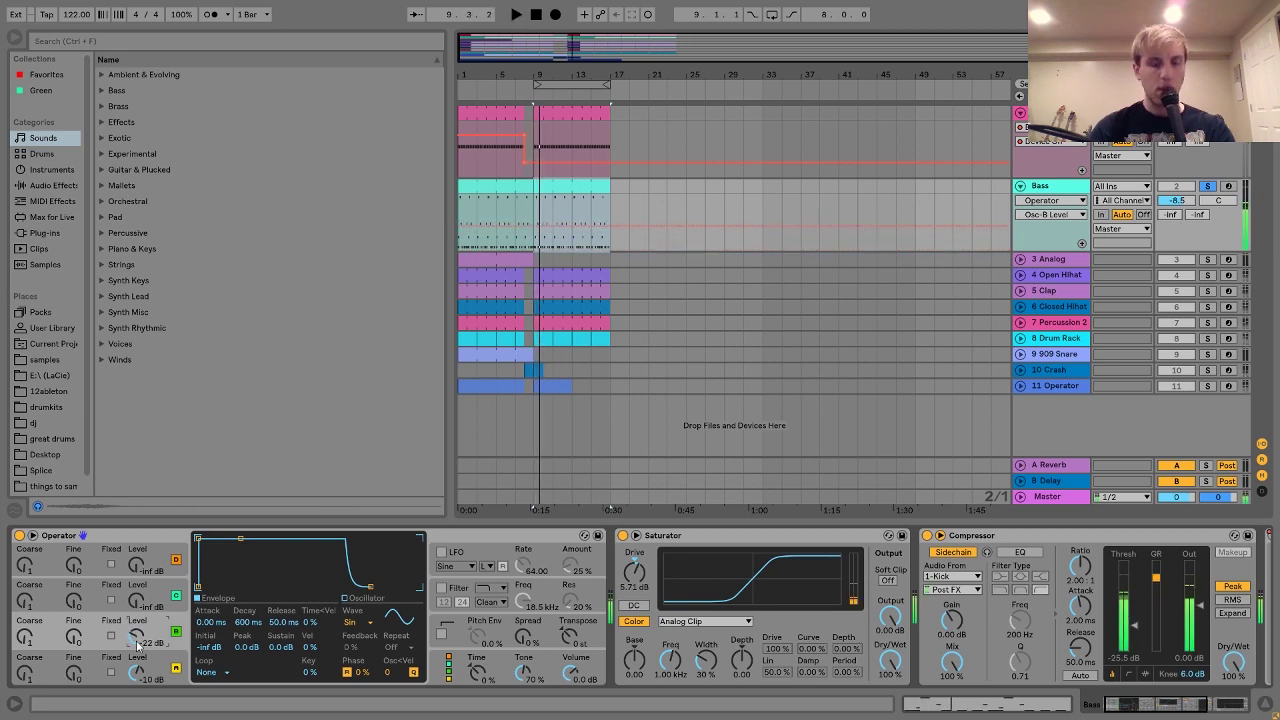
# - Examine Operator's global and pitch envelope settings, plus the Saturator, Compressor and EQ Eight on the Bass track
pyautogui.click(478, 668)
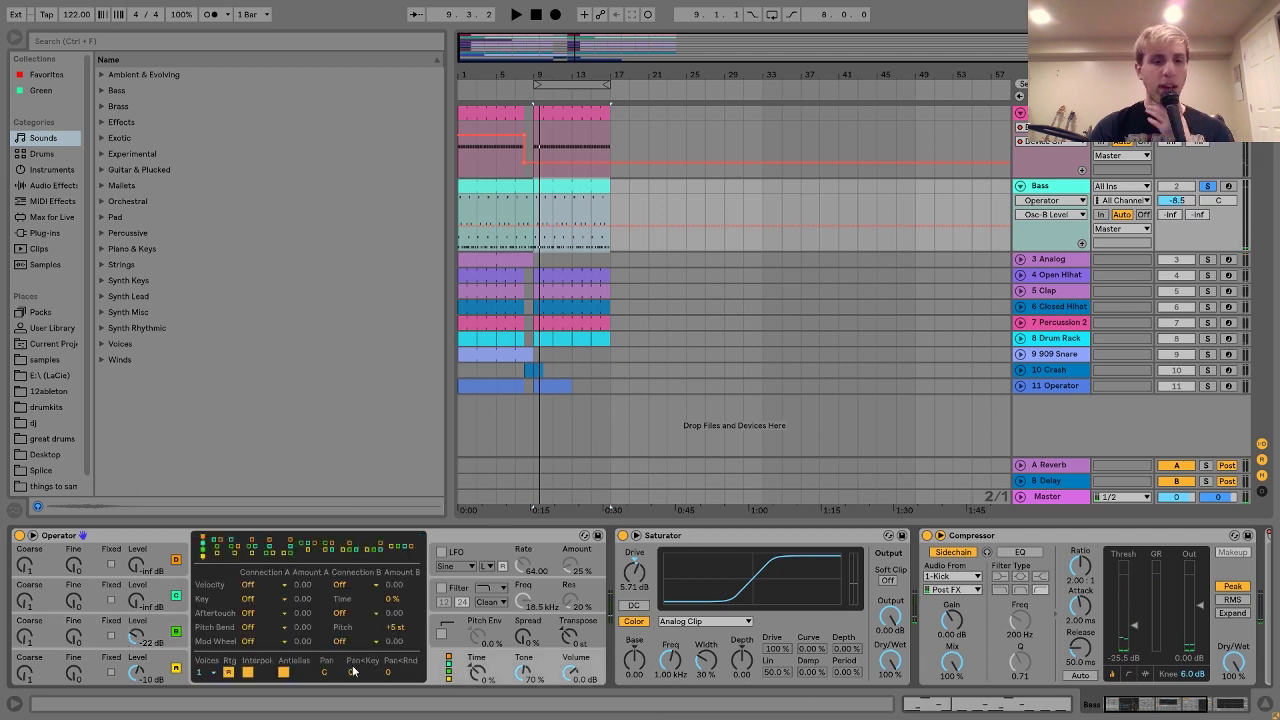
pyautogui.click(450, 627)
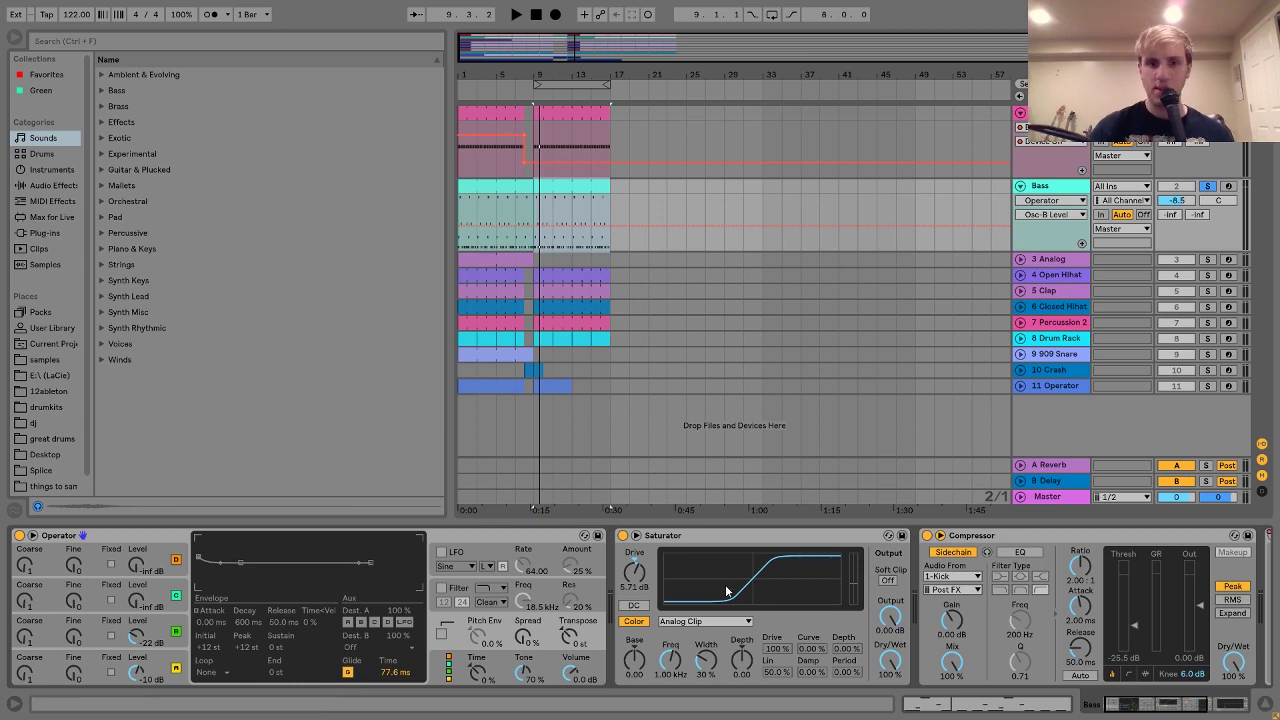
pyautogui.hscroll(5, 725, 584)
pyautogui.hscroll(1, 727, 590)
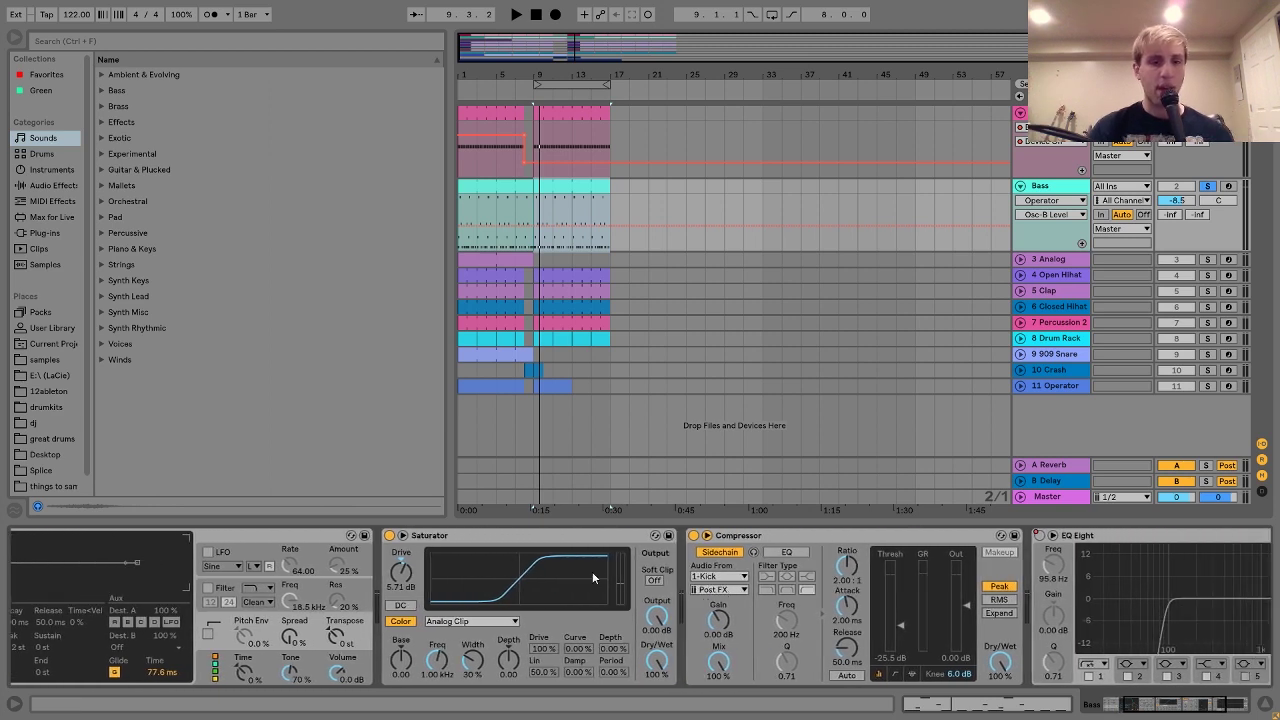
pyautogui.hscroll(1, 428, 574)
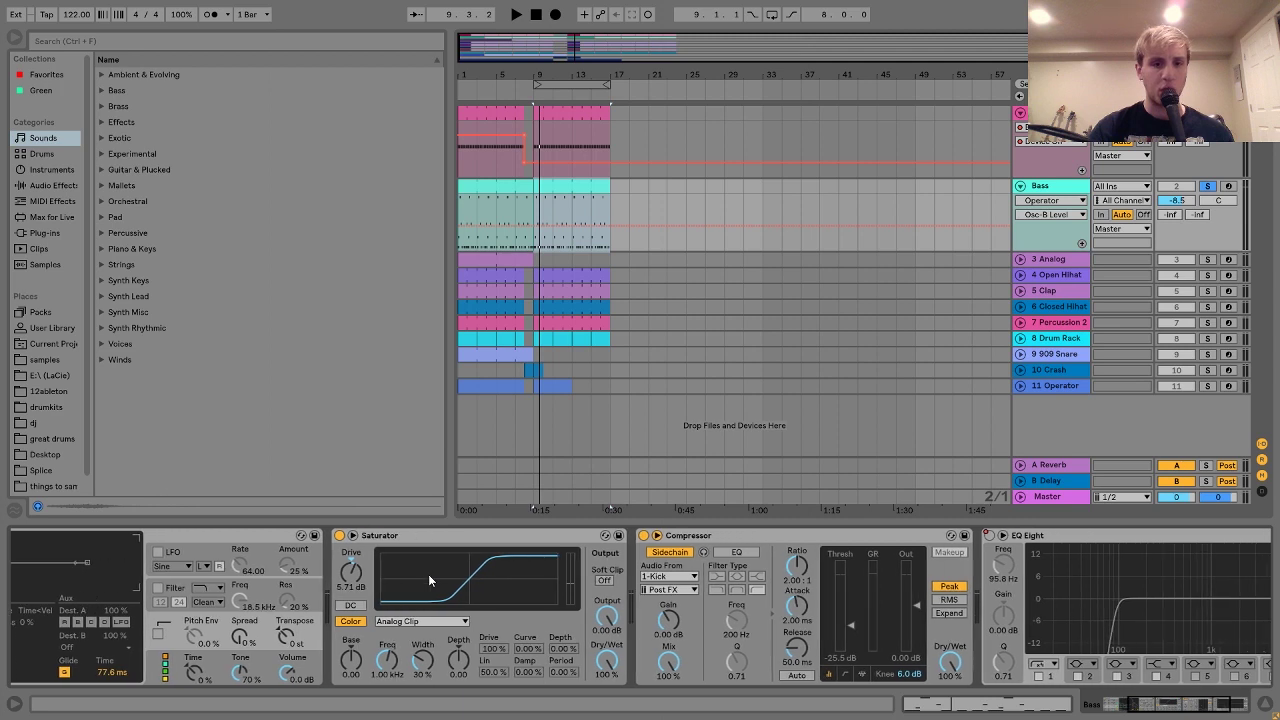
pyautogui.hscroll(5, 350, 580)
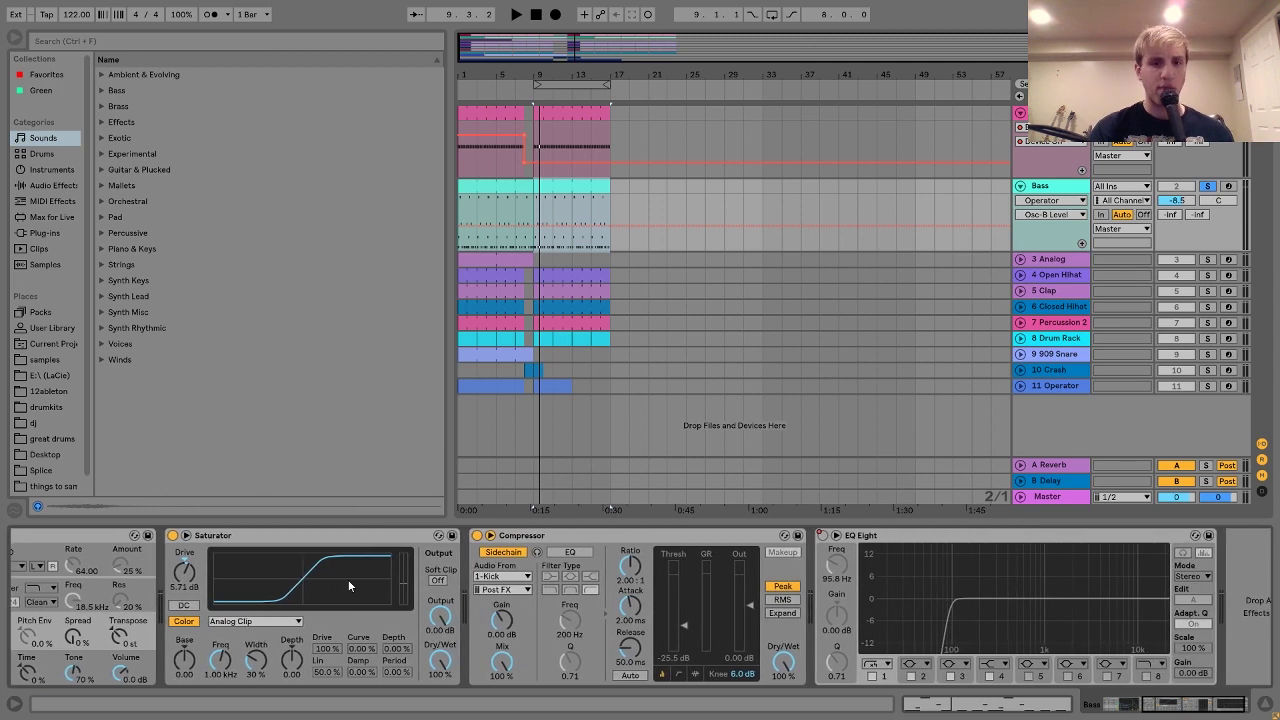
pyautogui.hscroll(1, 718, 561)
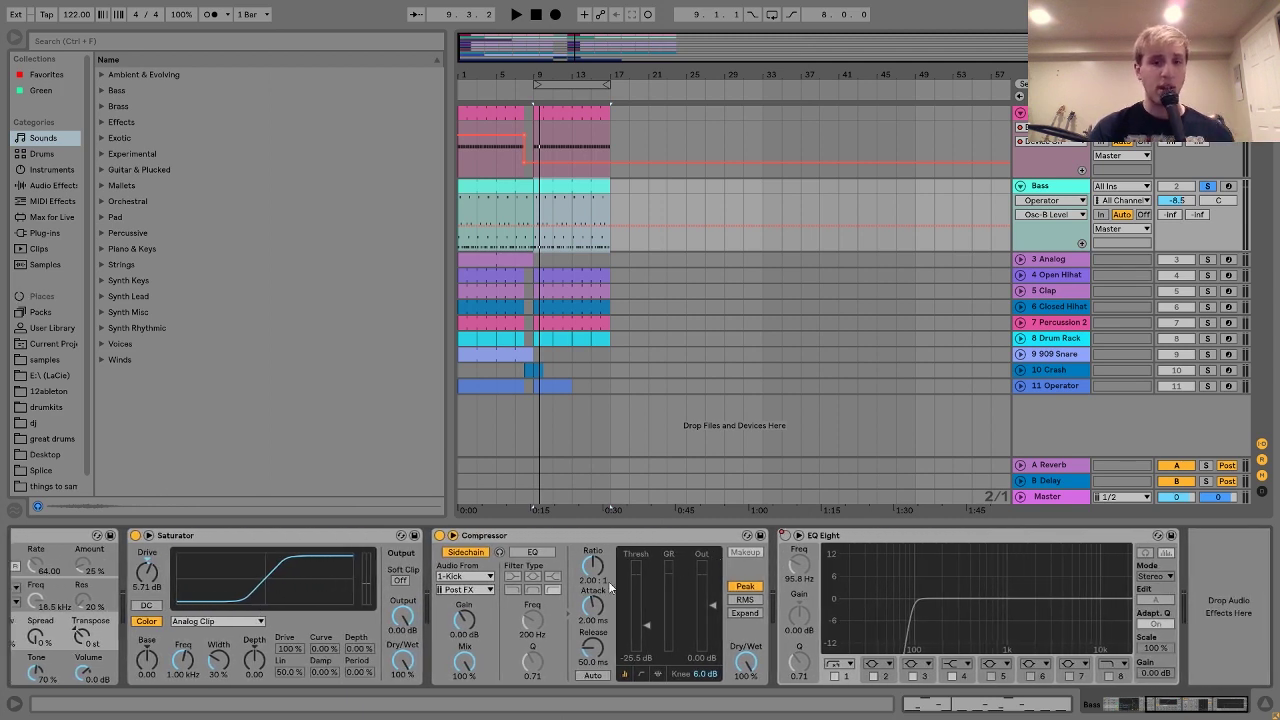
# - Show the Bass track's EQ Eight Device On automation and audition the first Bass clip from bar 1
pyautogui.rightClick(785, 536)
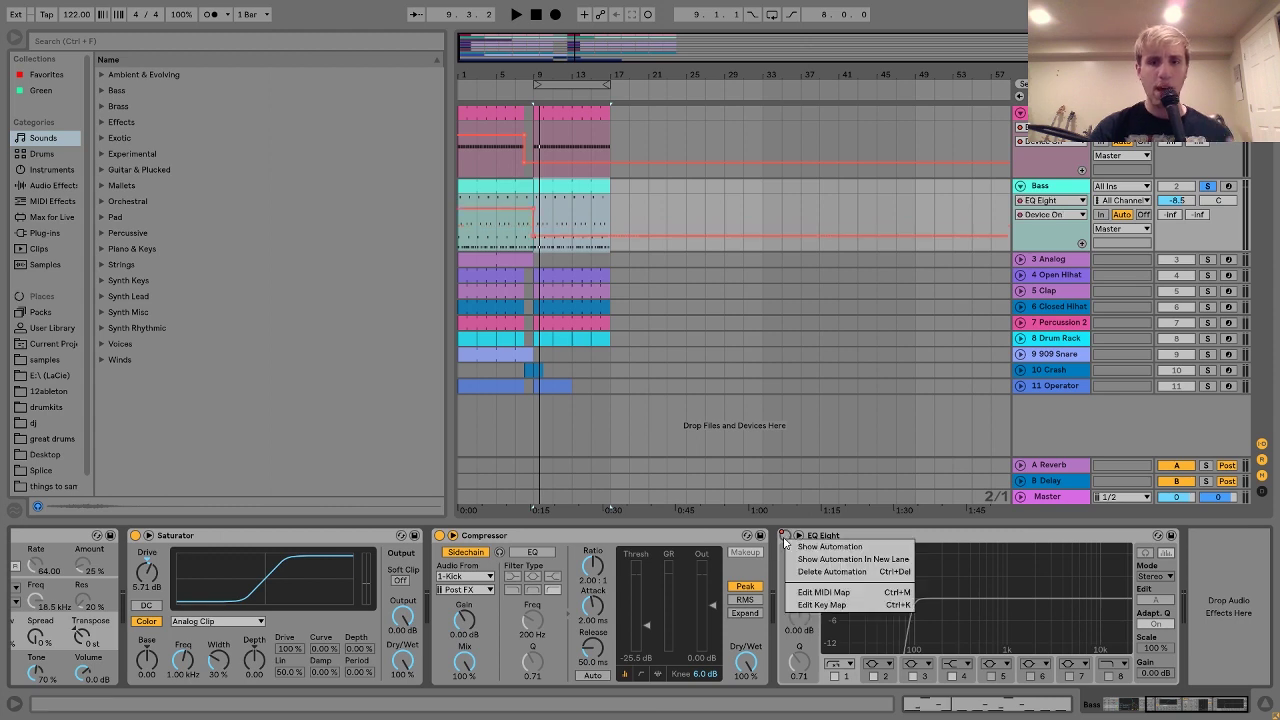
pyautogui.click(510, 192)
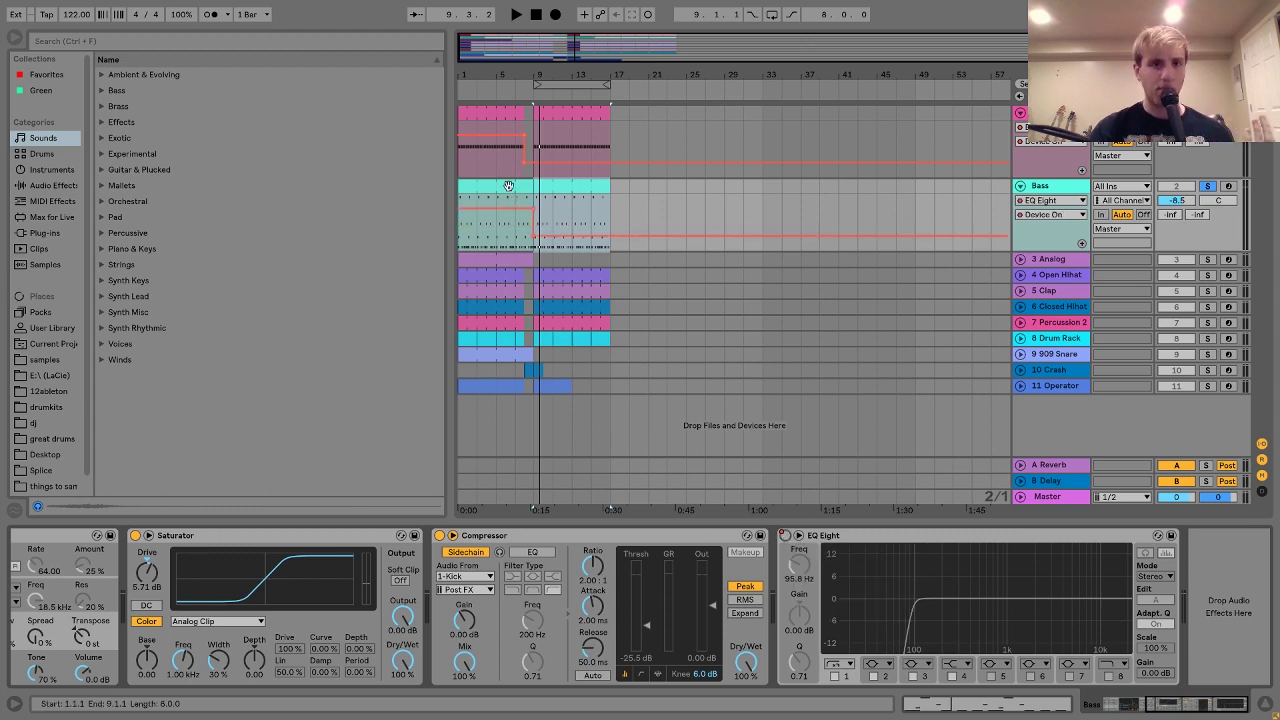
pyautogui.click(508, 186)
pyautogui.press('space')
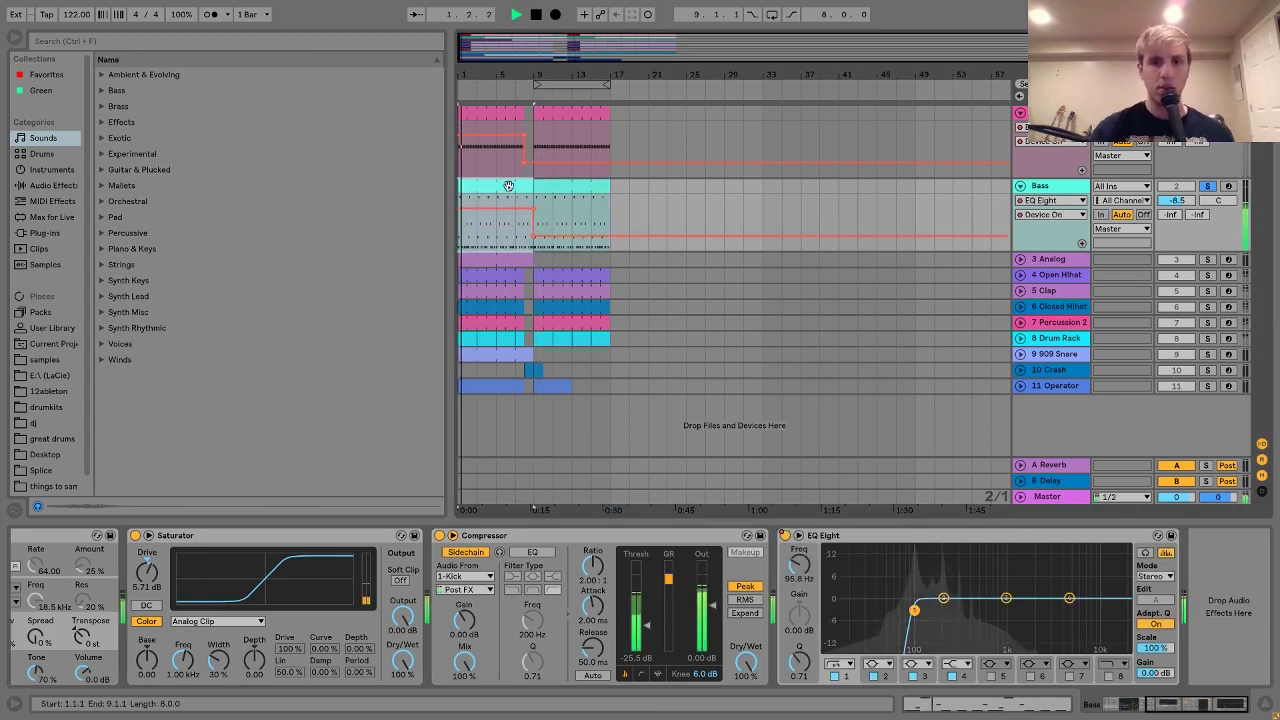
pyautogui.press('space')
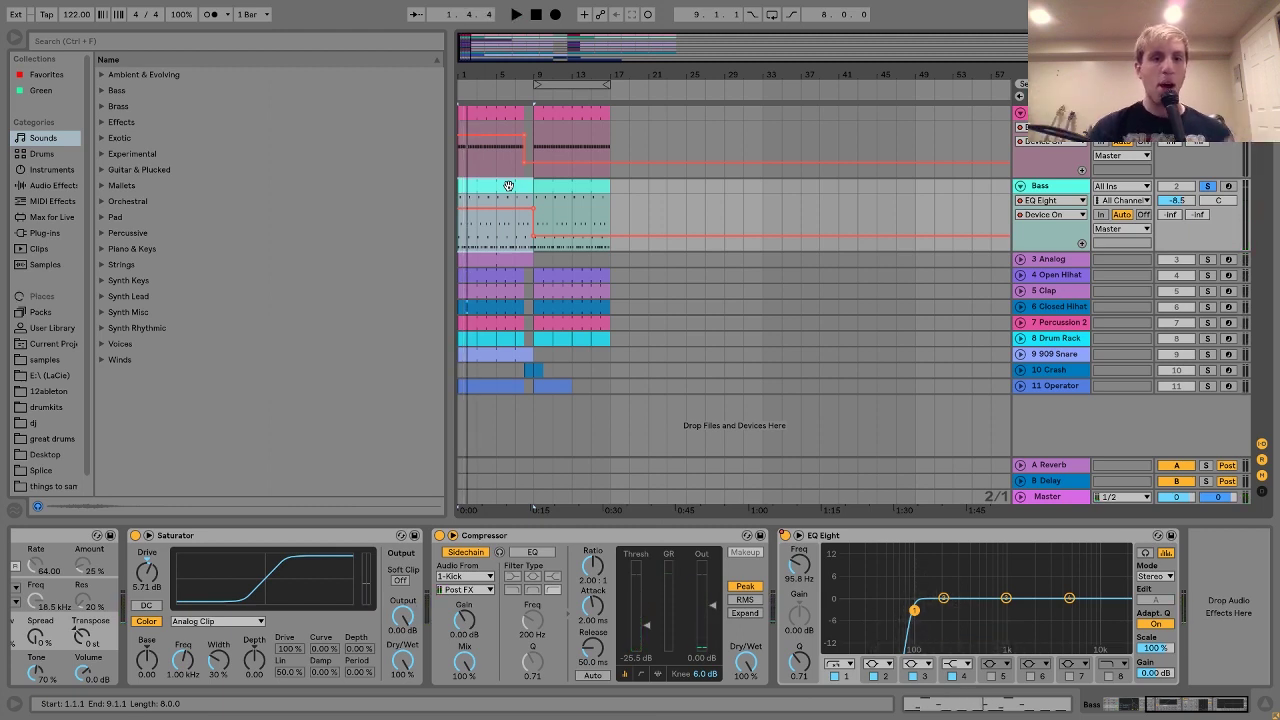
# - Audition the second Bass clip from bar 9 to hear the compressor sidechained to the kick
pyautogui.click(585, 189)
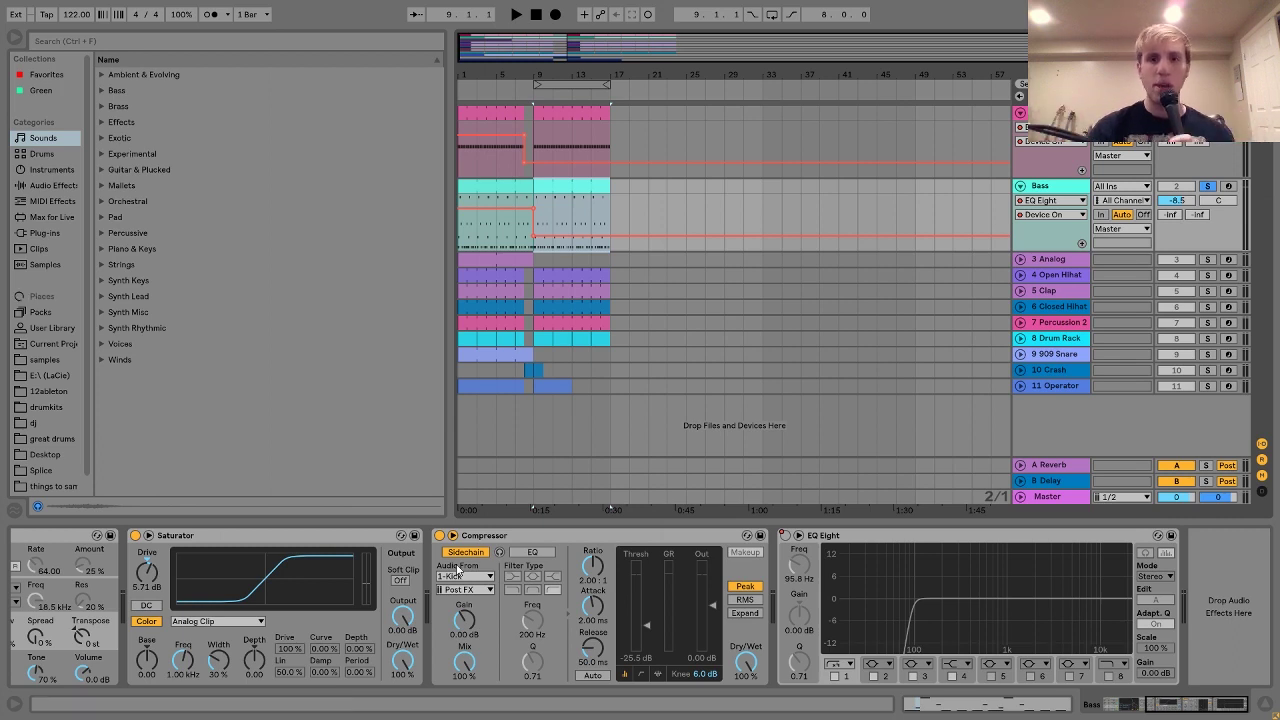
pyautogui.click(1058, 189)
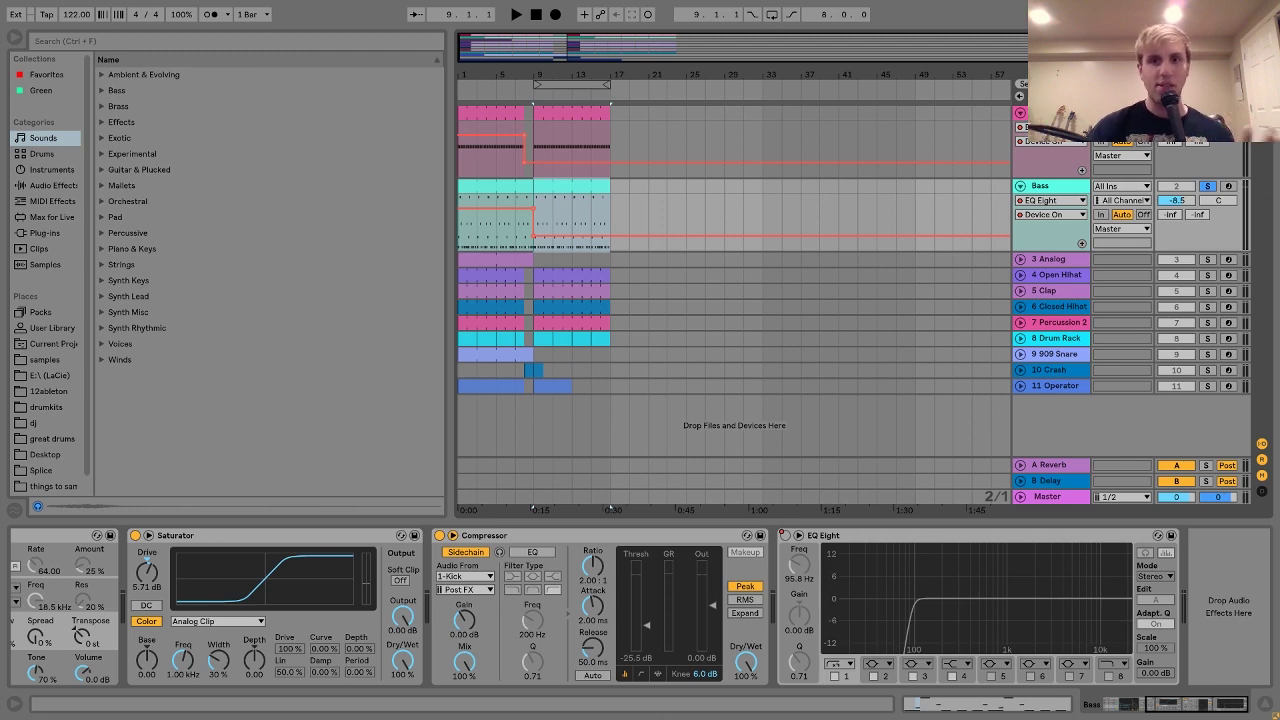
pyautogui.press('space')
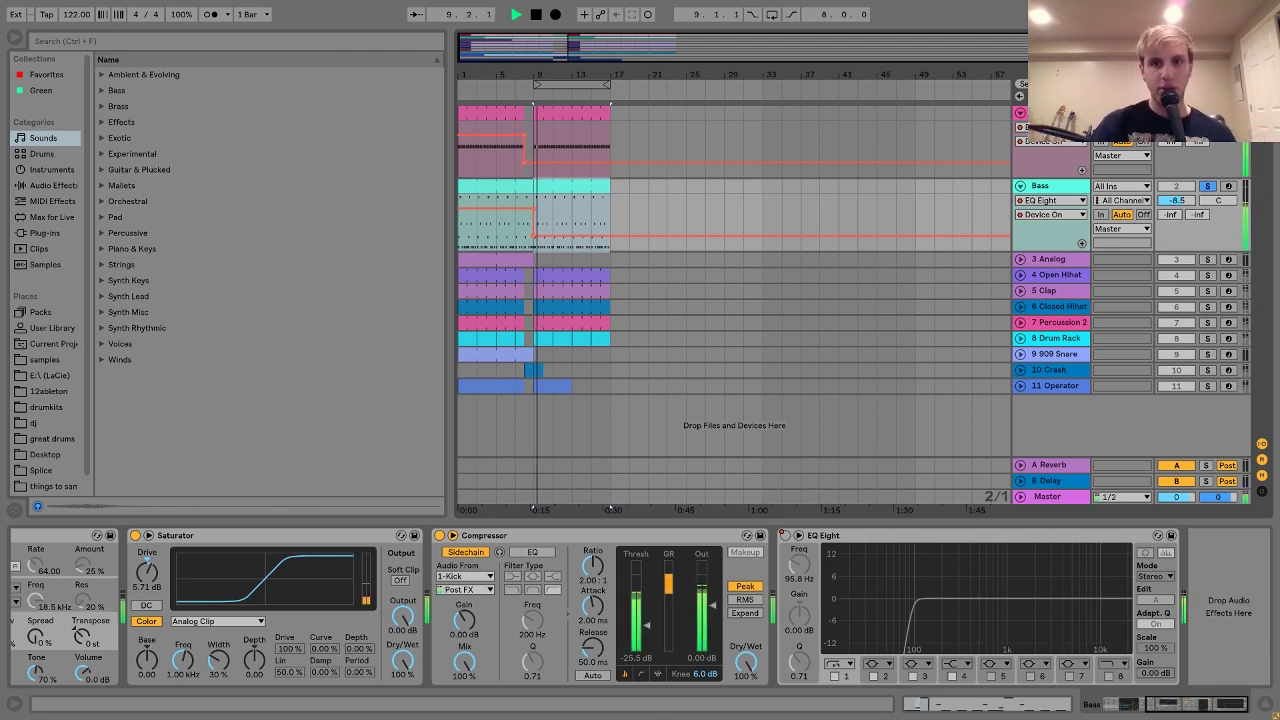
pyautogui.press('space')
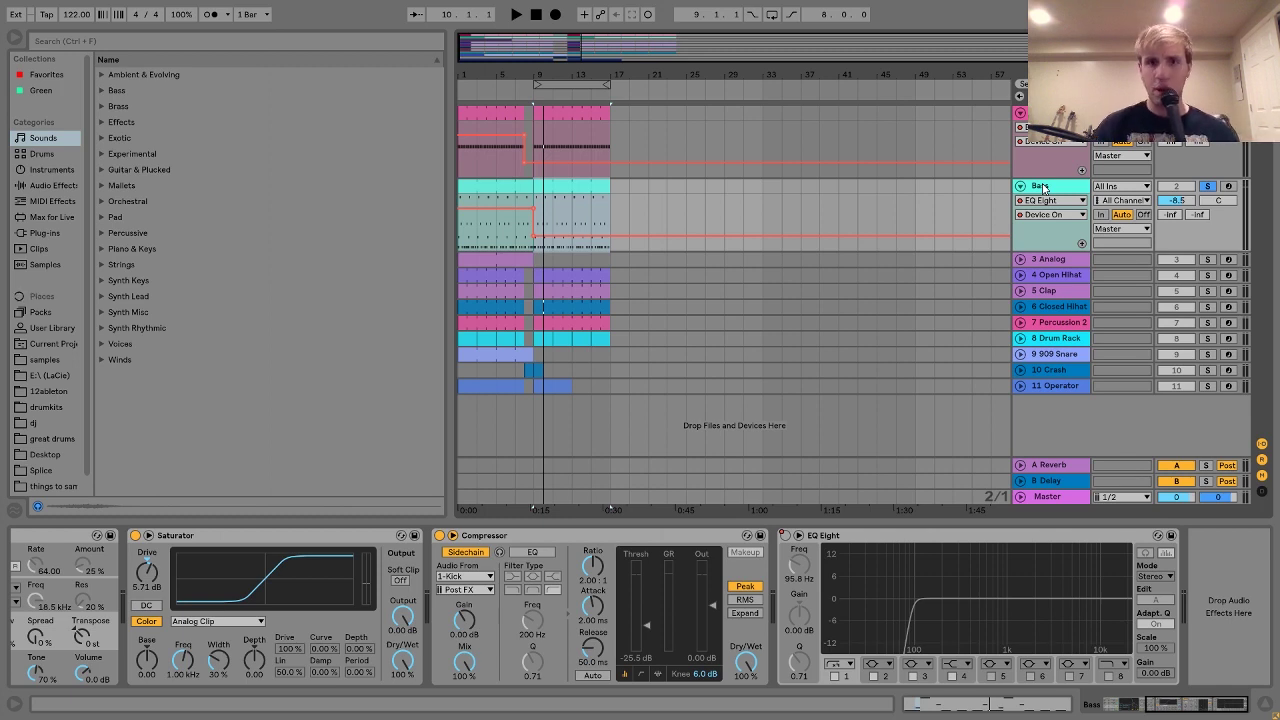
# - Solo the Analog track, unfold it, and audition its clip from bar 1
pyautogui.click(1083, 265)
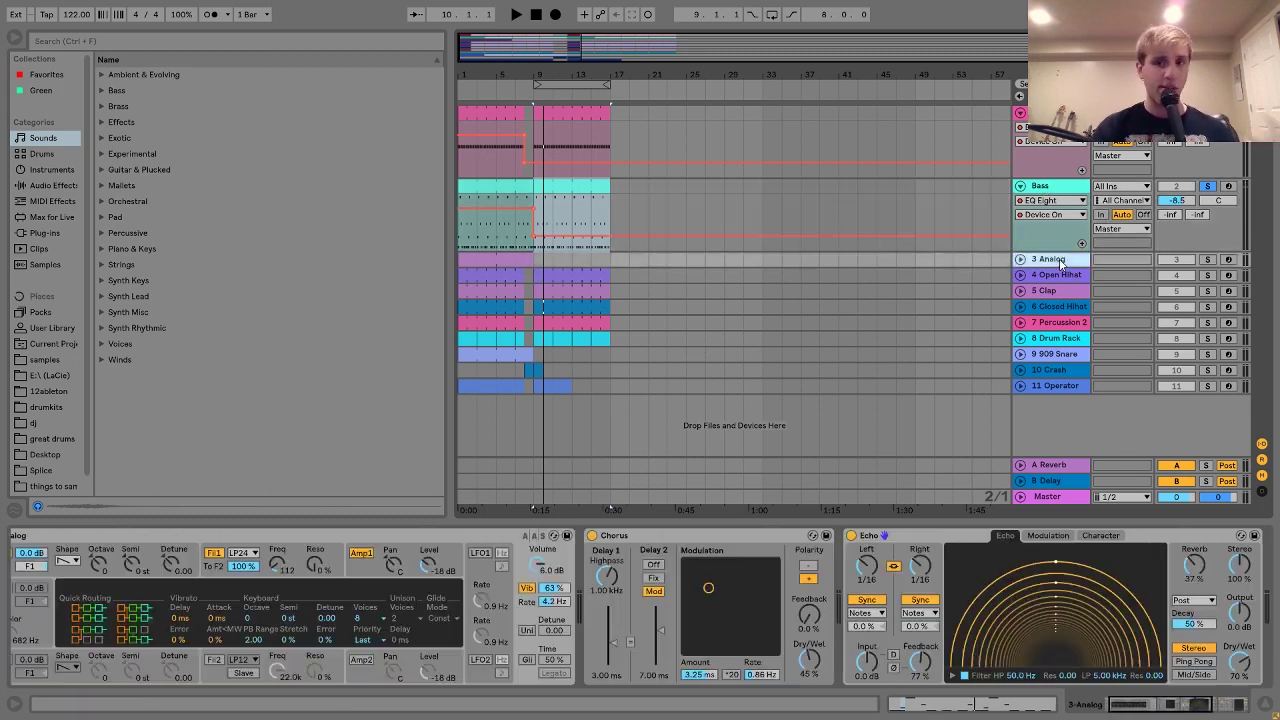
pyautogui.click(504, 262)
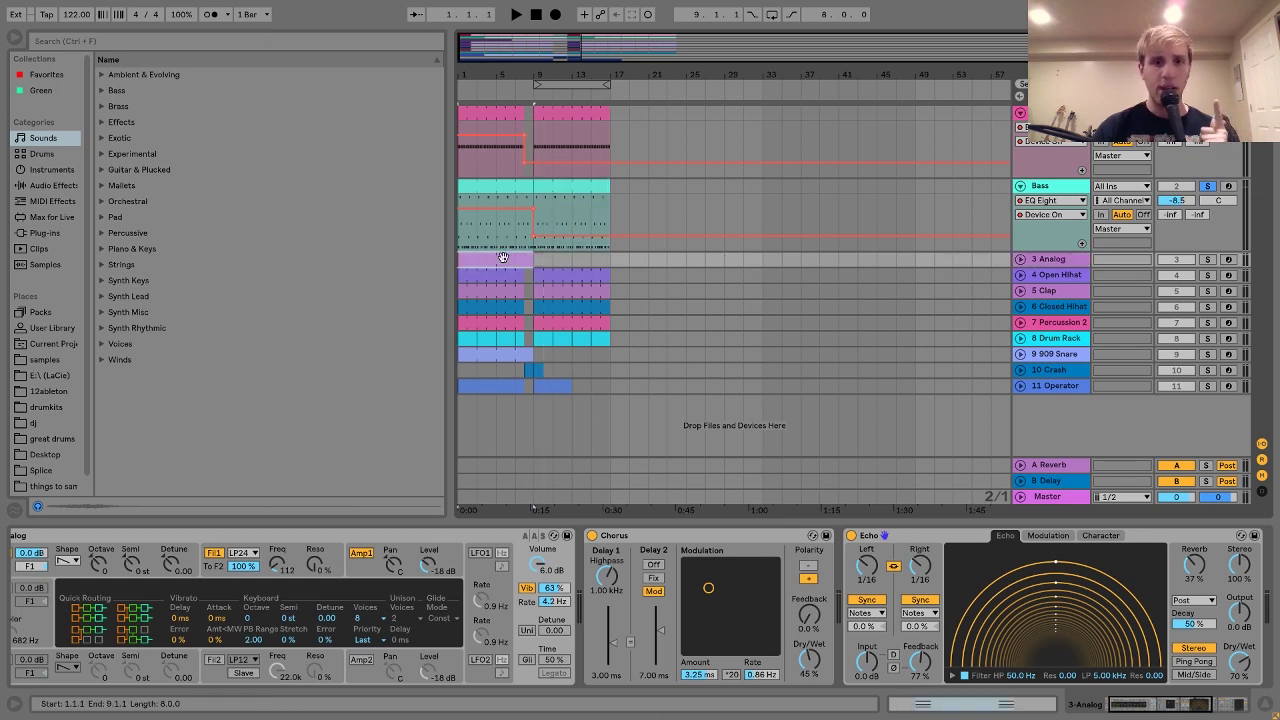
pyautogui.click(1208, 260)
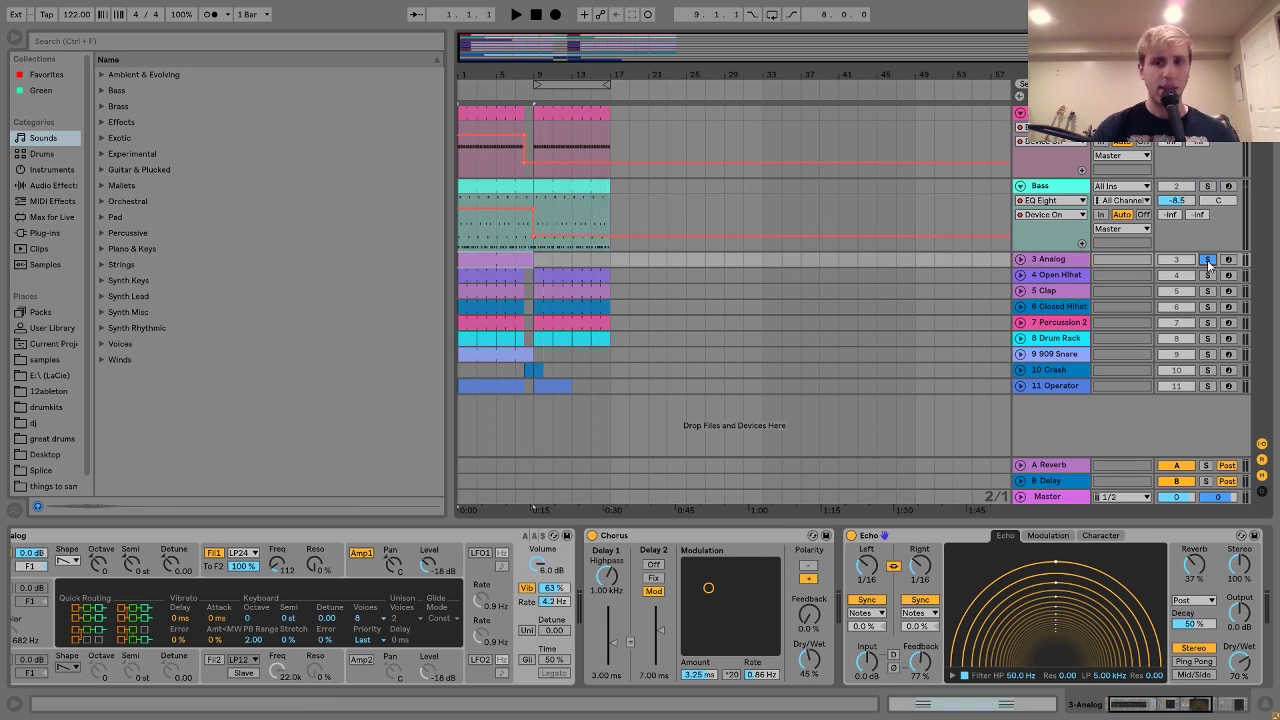
pyautogui.click(1020, 260)
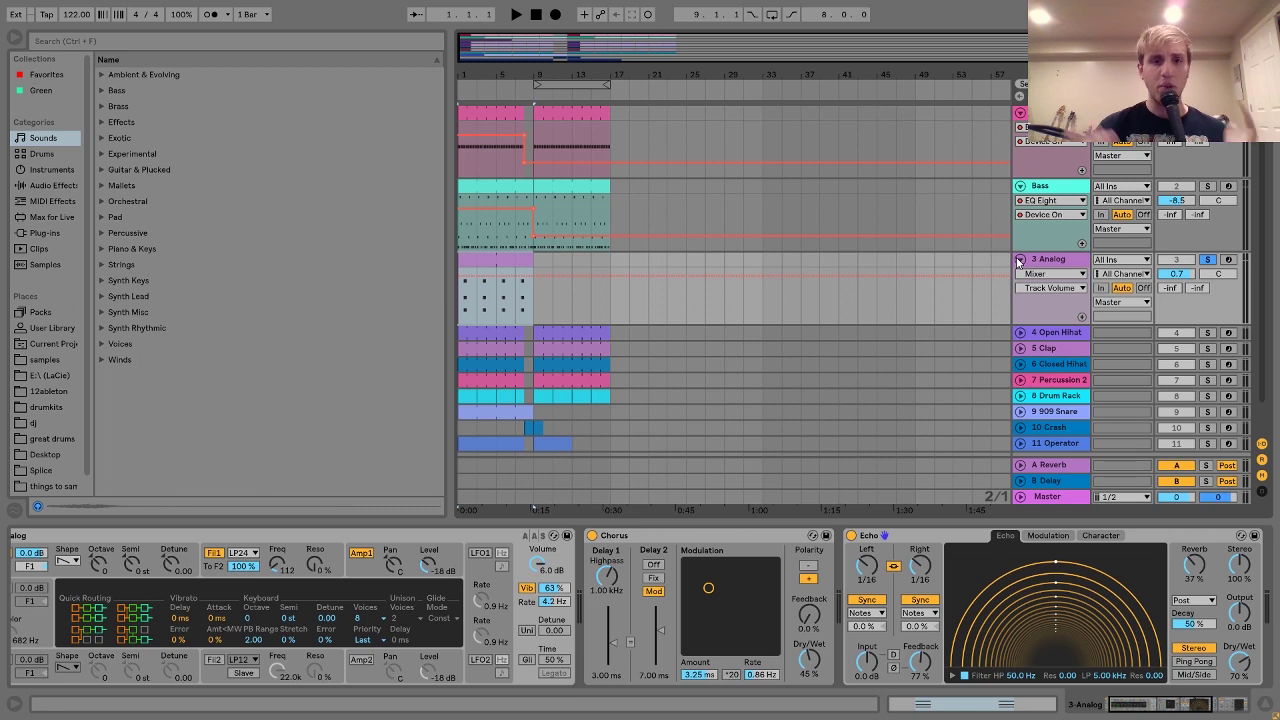
pyautogui.press('space')
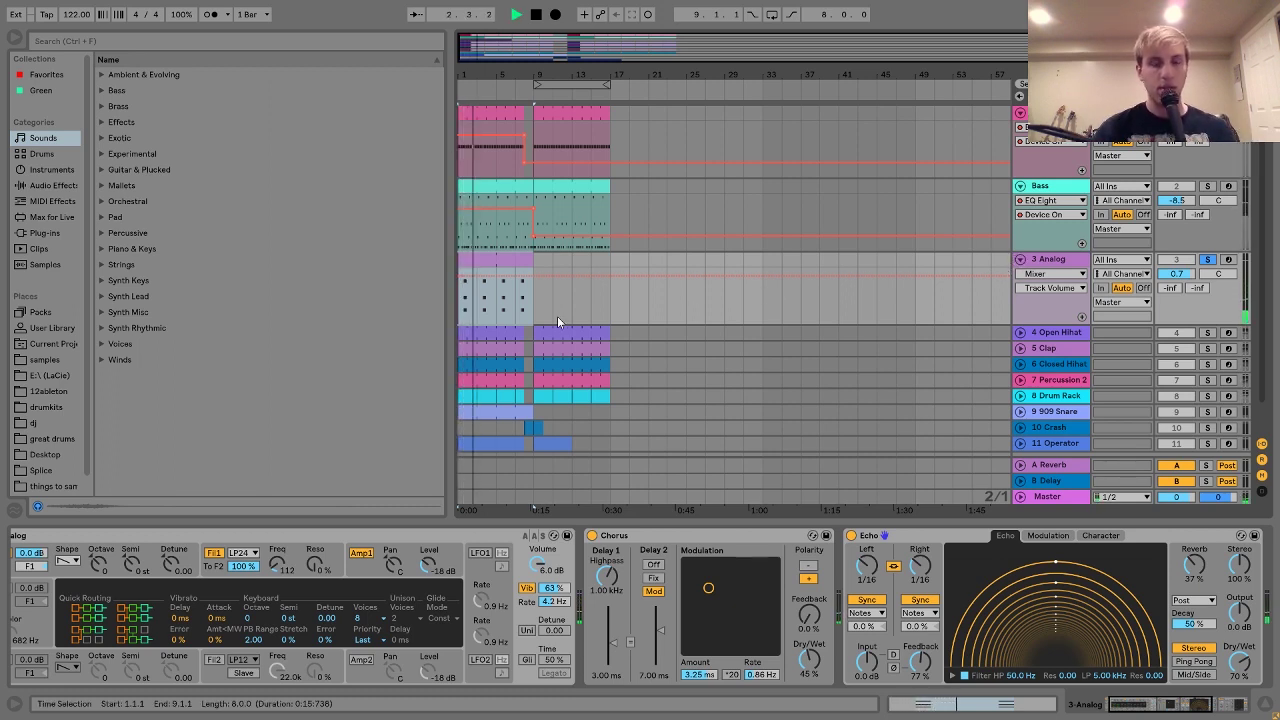
pyautogui.press('space')
# - Examine the Analog clip's chord notes and the Analog synth's oscillator 1, filter 1, amp 1 and vibrato settings
pyautogui.doubleClick(500, 272)
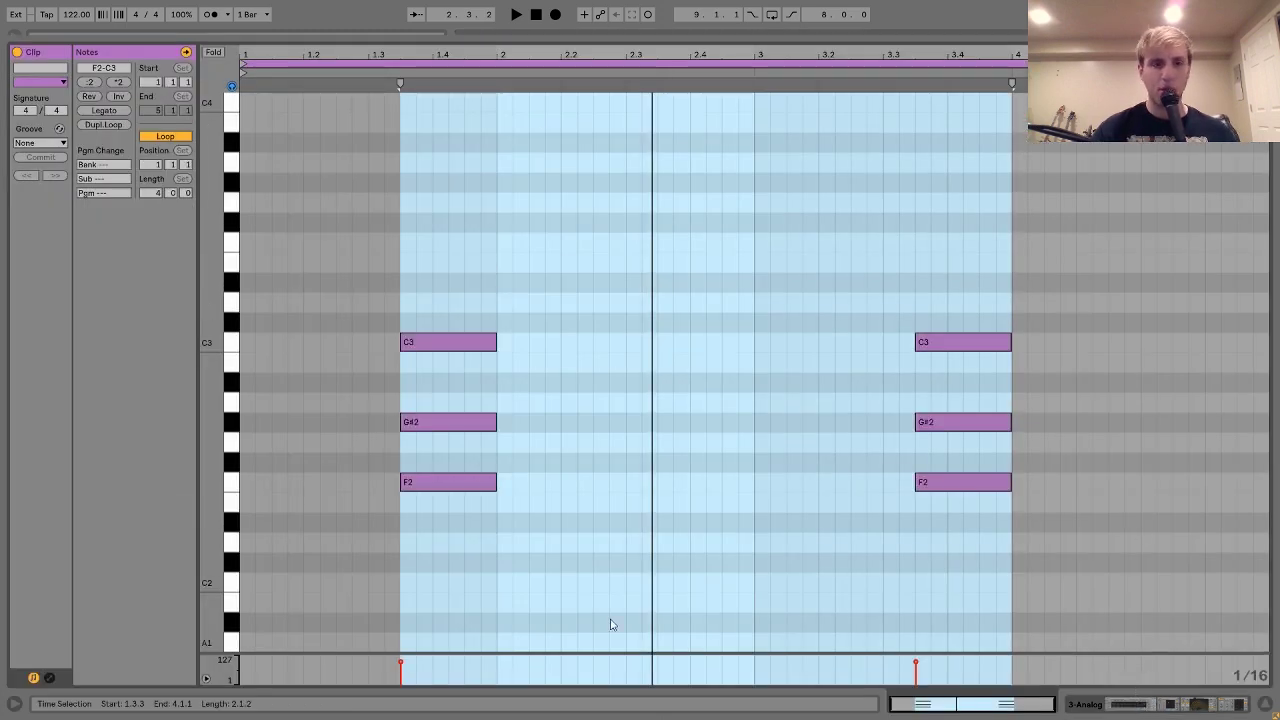
pyautogui.click(1098, 705)
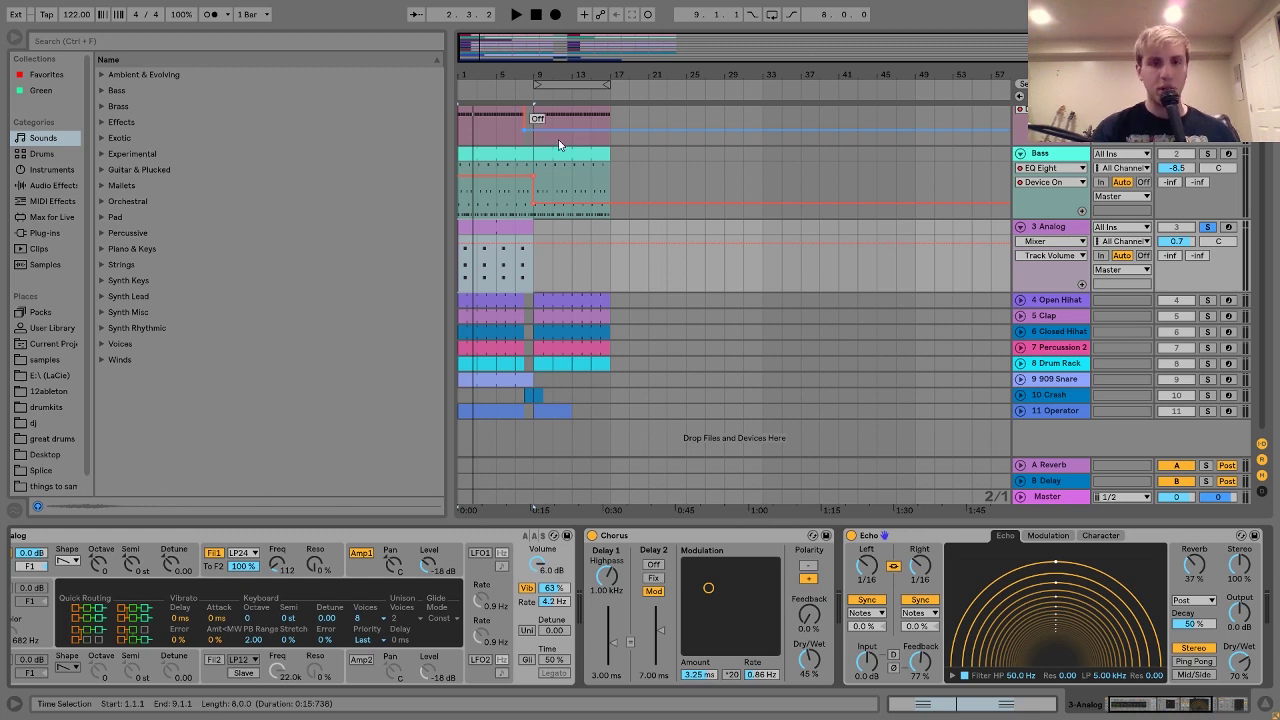
pyautogui.hscroll(-1, 375, 582)
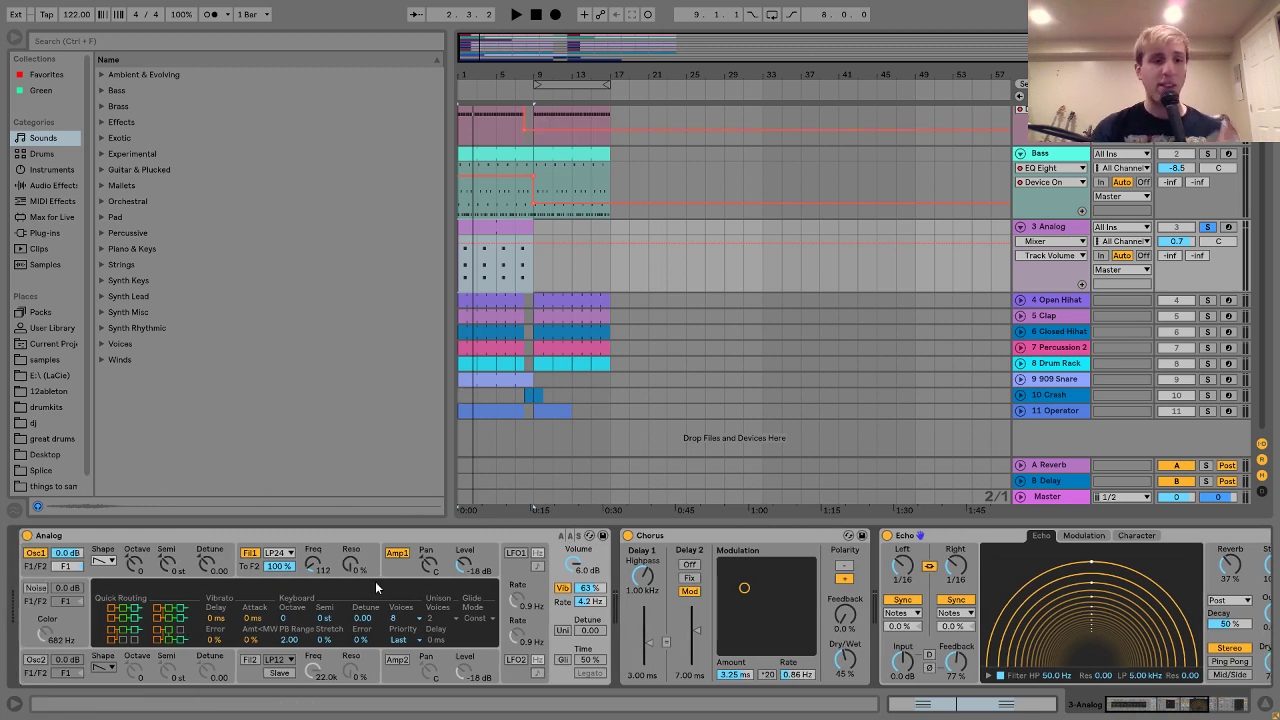
pyautogui.click(37, 570)
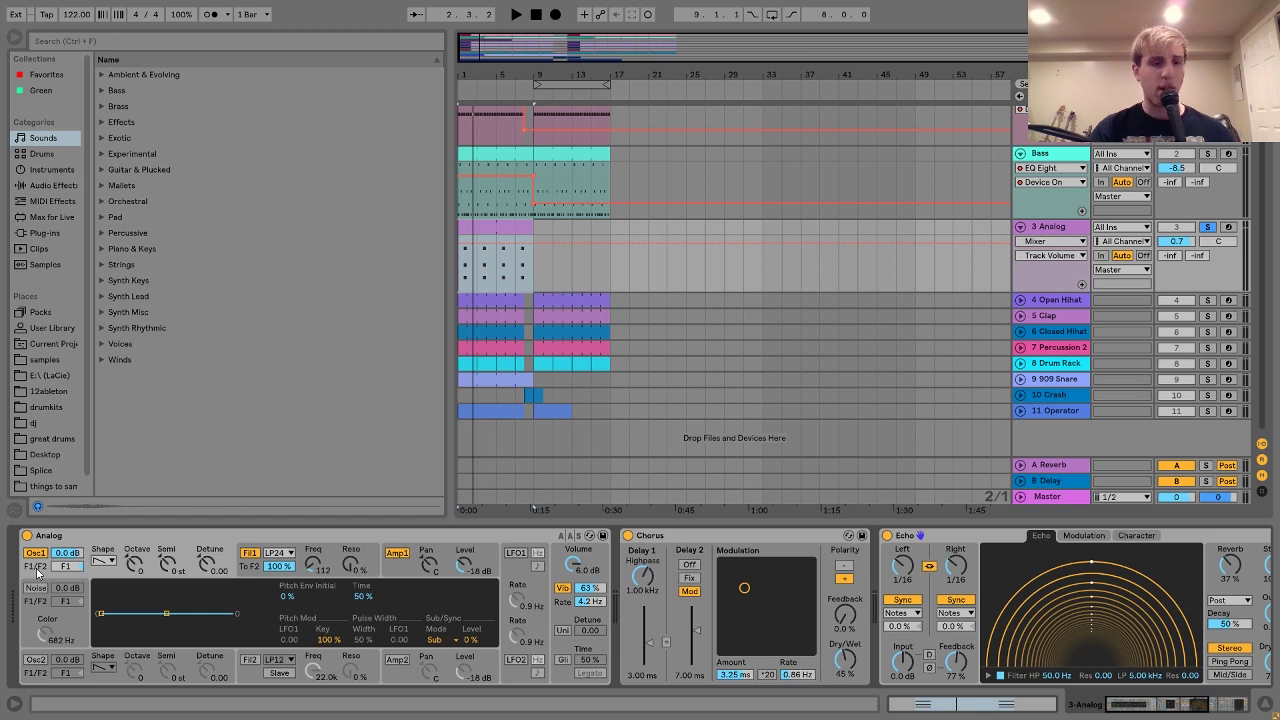
pyautogui.click(254, 568)
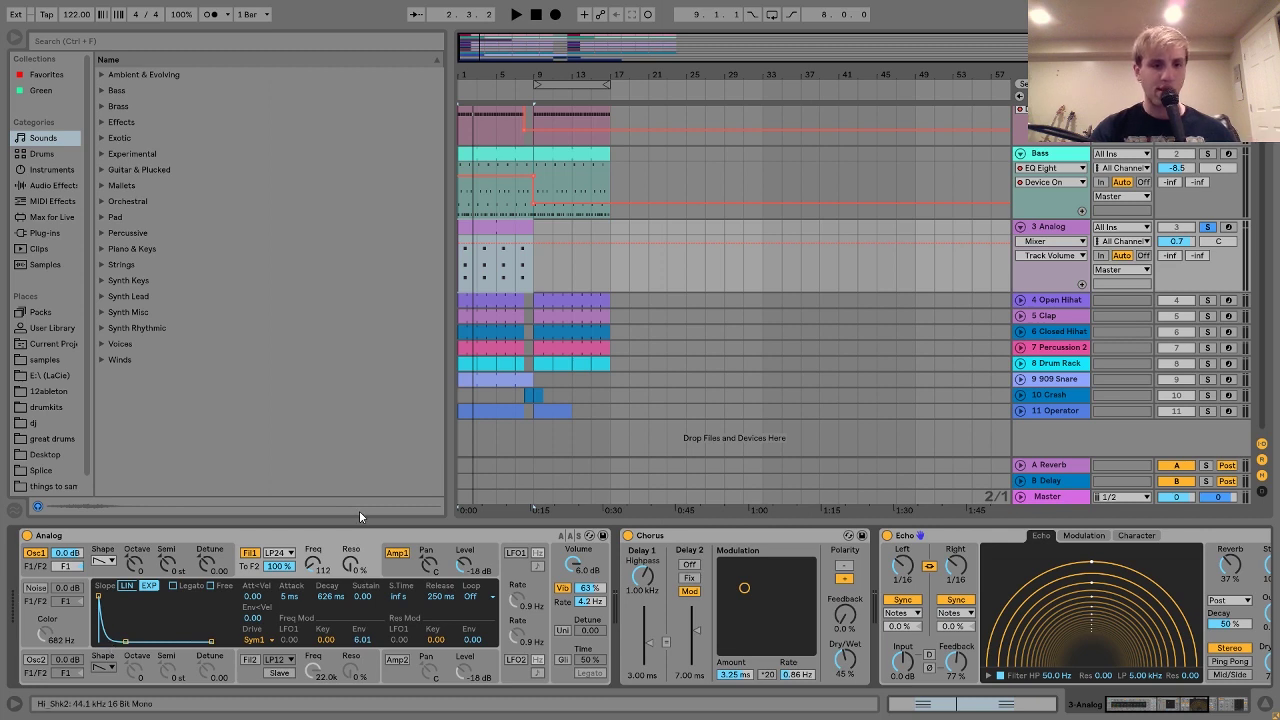
pyautogui.click(393, 569)
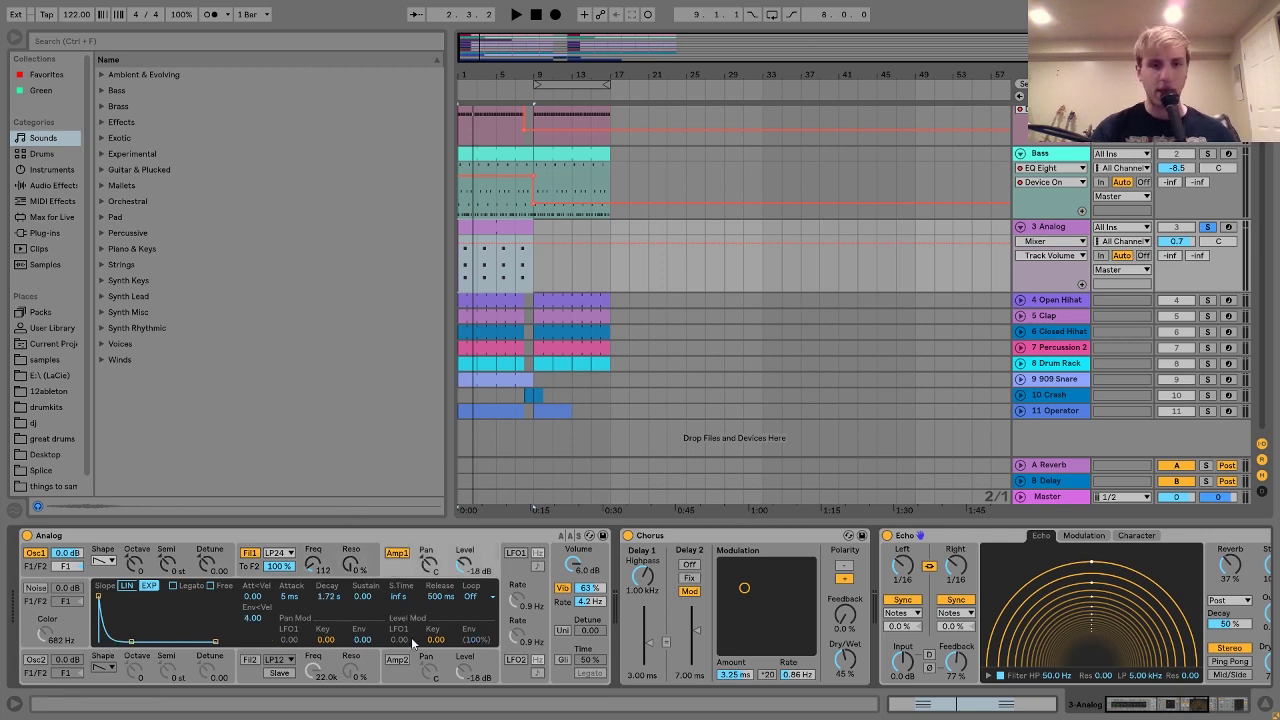
pyautogui.click(558, 583)
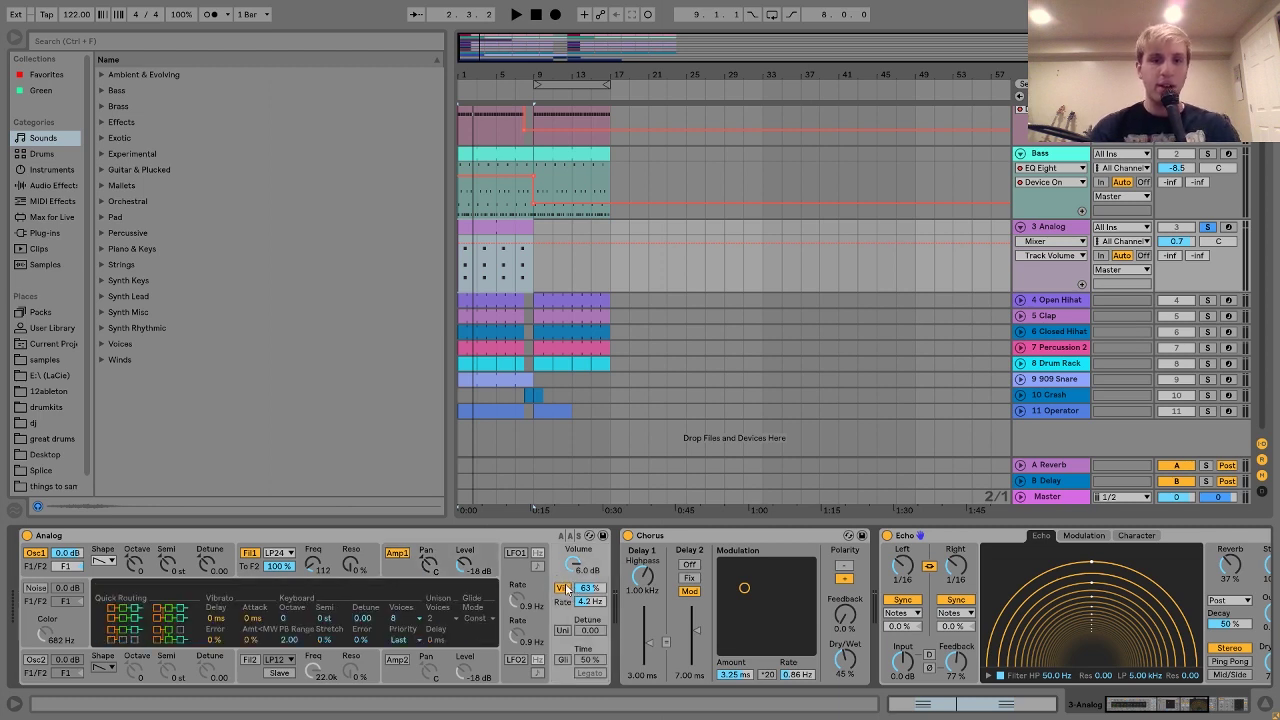
# - Switch the Analog synth's vibrato off and back on while auditioning the chords from bar 1
pyautogui.click(563, 588)
pyautogui.press('space')
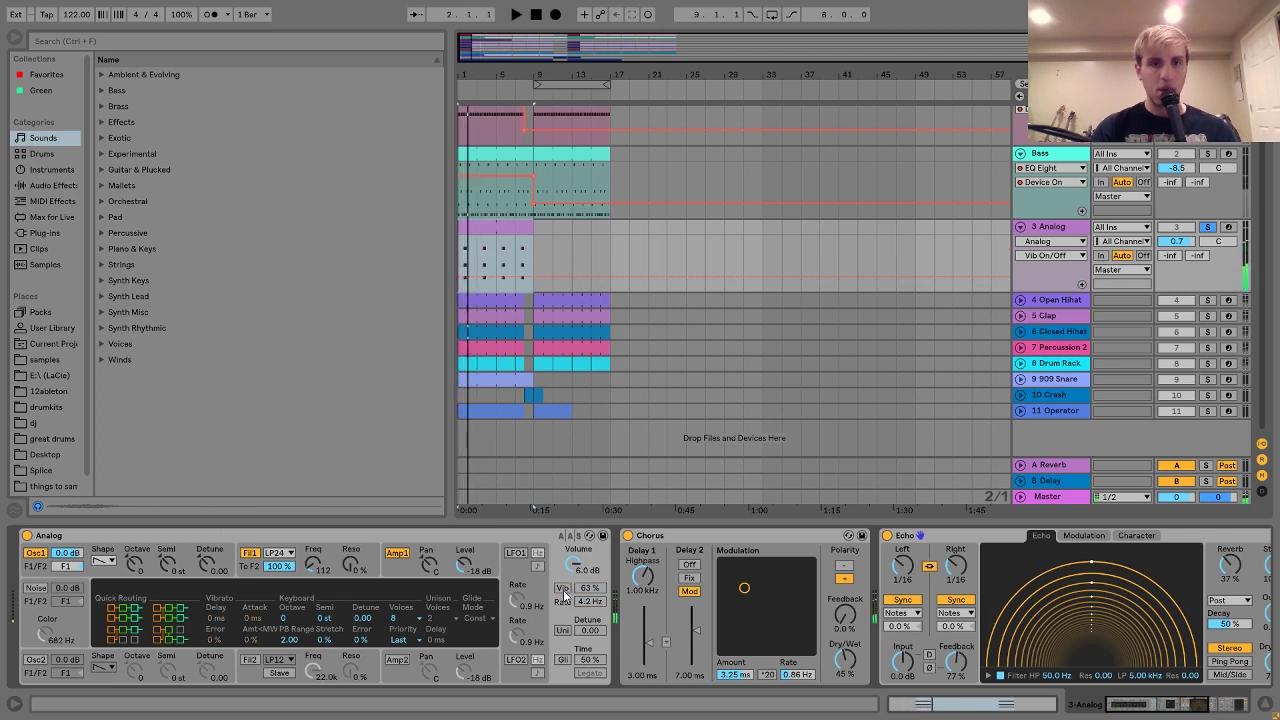
pyautogui.click(564, 590)
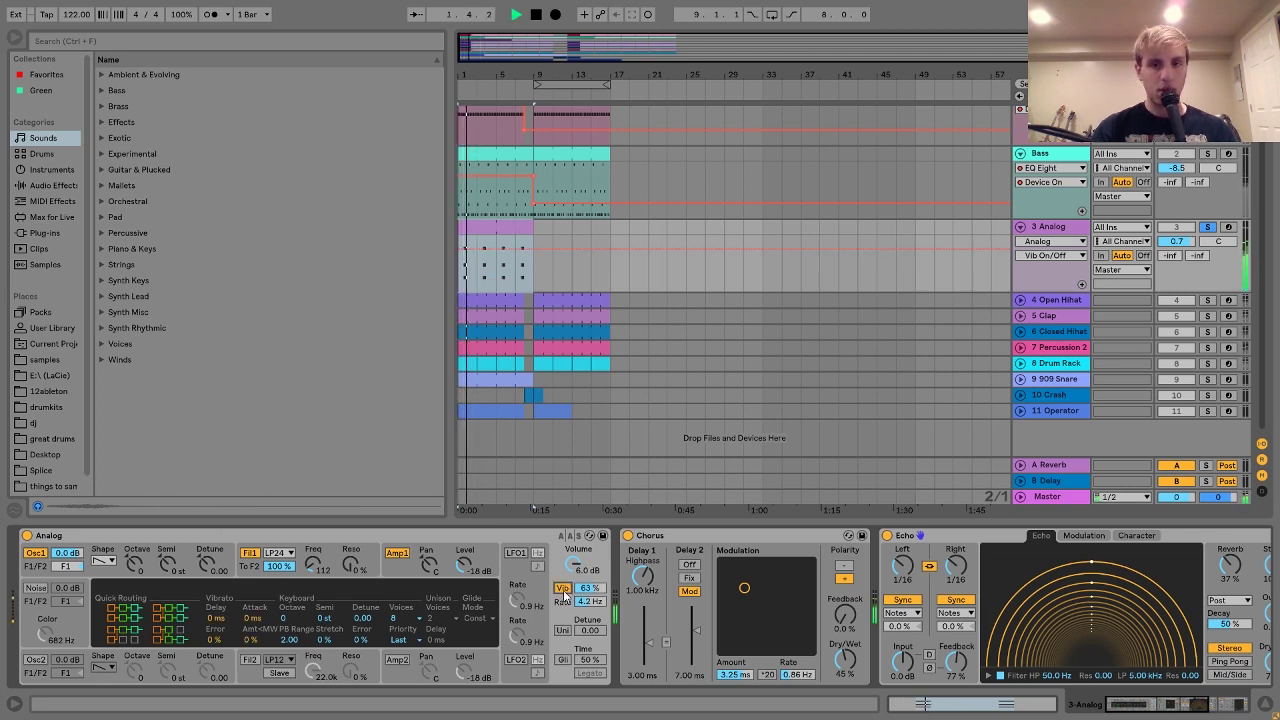
# - Compare the Analog chords with the Chorus bypassed and enabled, and review the Echo and the kick-sidechained Compressor
pyautogui.click(645, 536)
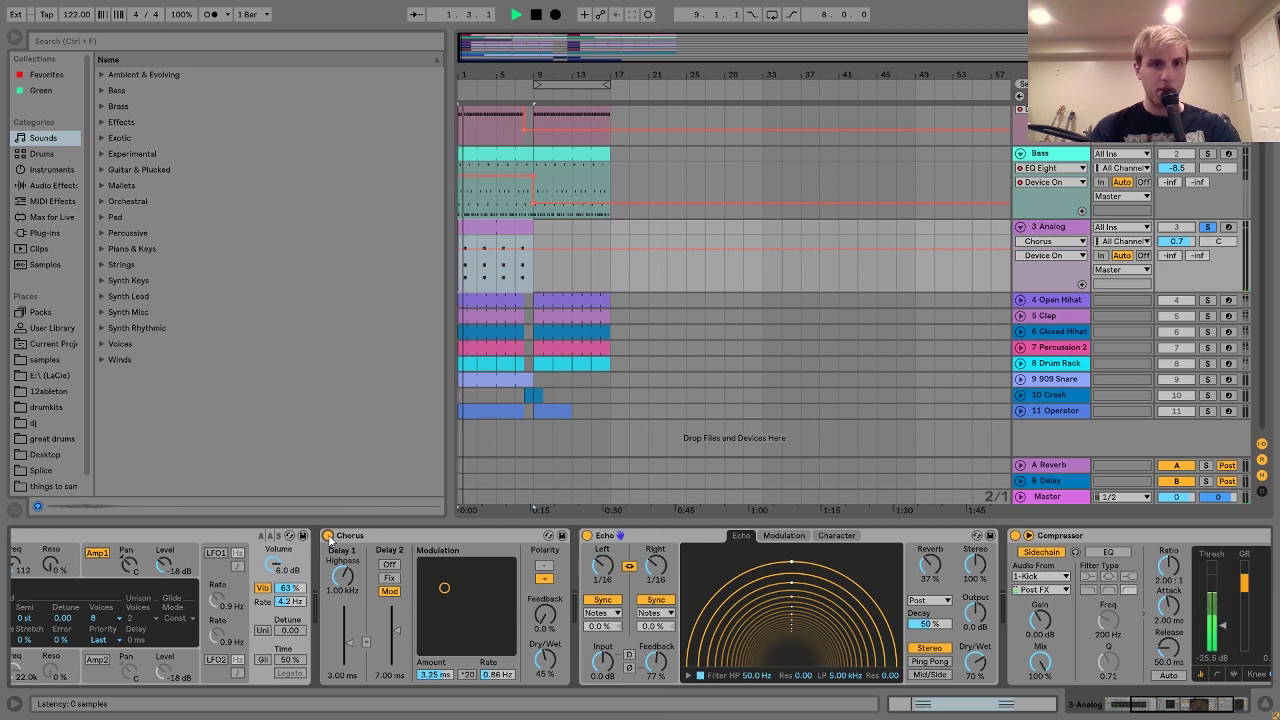
pyautogui.press('space')
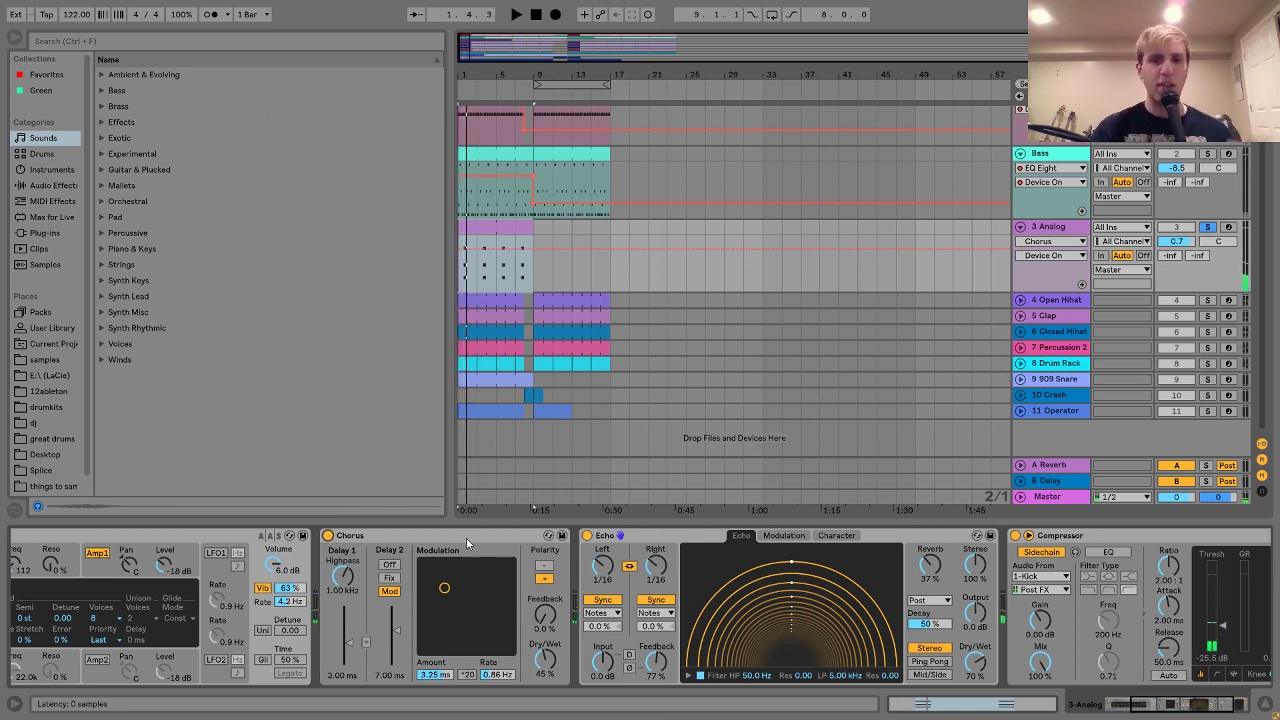
pyautogui.hscroll(2, 508, 538)
pyautogui.hscroll(1, 508, 538)
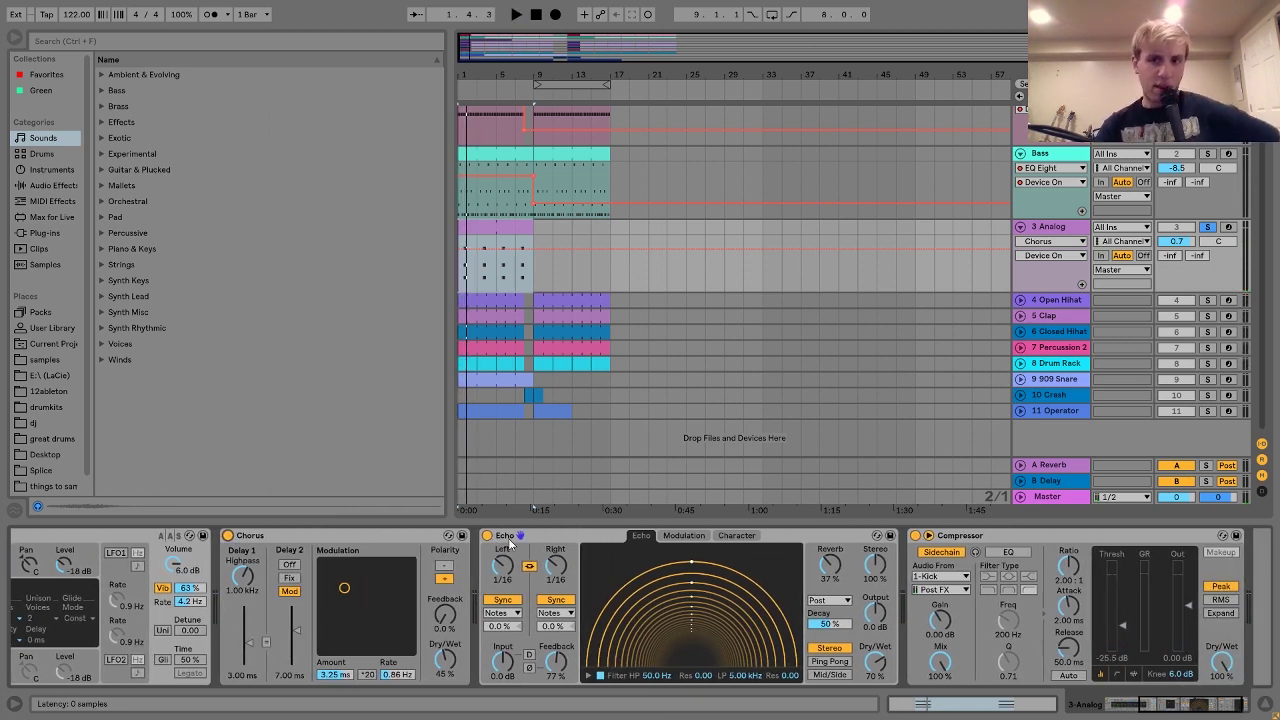
pyautogui.hscroll(3, 509, 543)
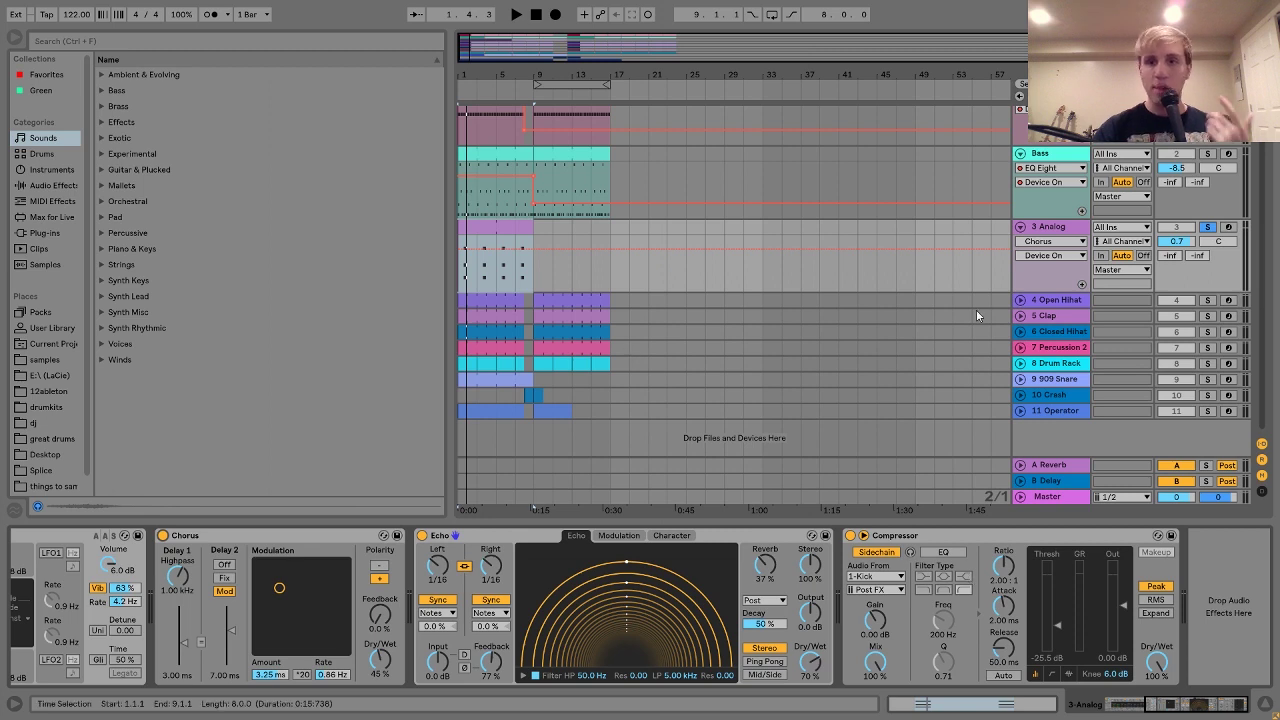
# - Review the Closed Hihat clip's notes and groove, audition the soloed hihat, clap and percussion tracks from bar 9, and unfold Percussion 2
pyautogui.click(1052, 302)
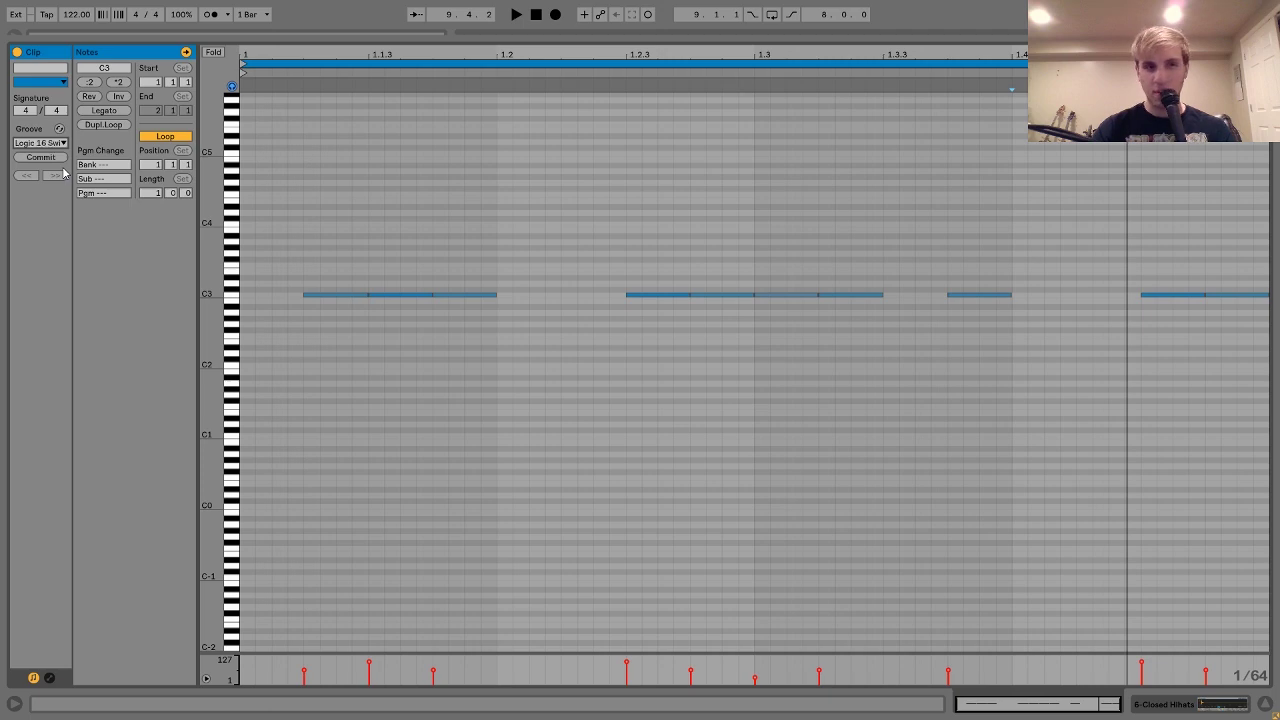
pyautogui.press('space')
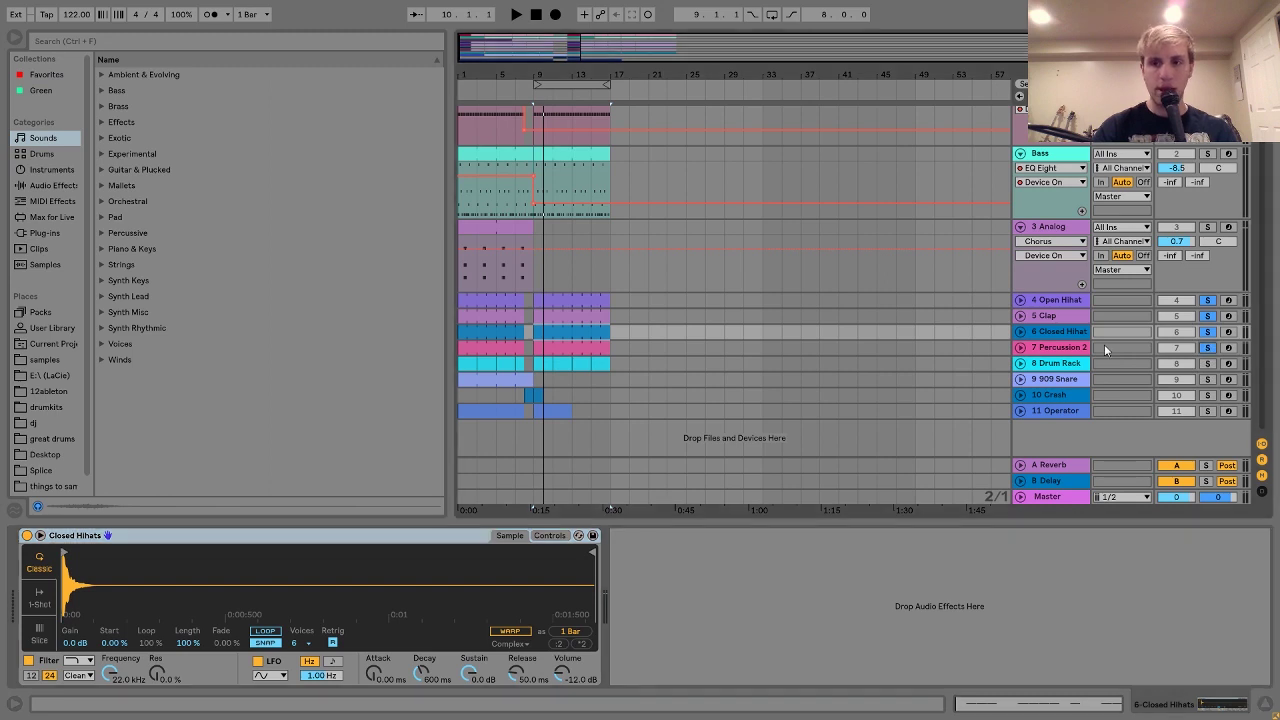
pyautogui.click(1068, 348)
pyautogui.click(1020, 348)
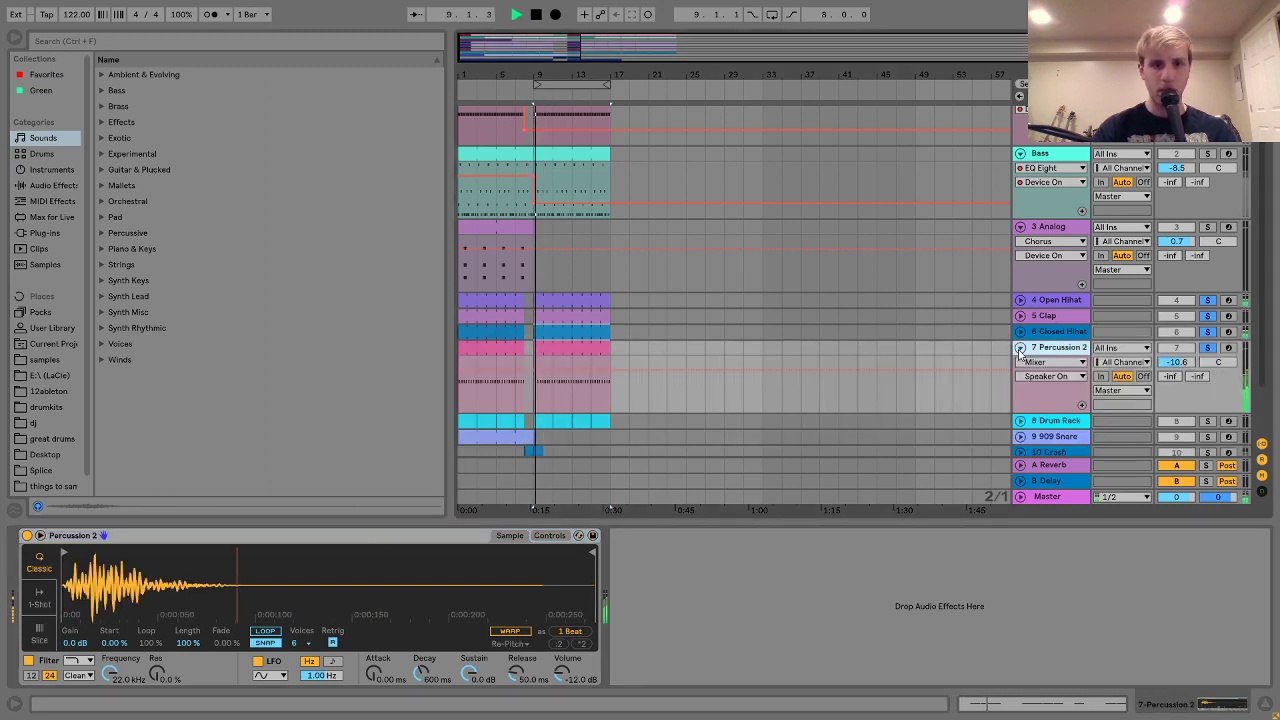
pyautogui.press('space')
pyautogui.press('space')
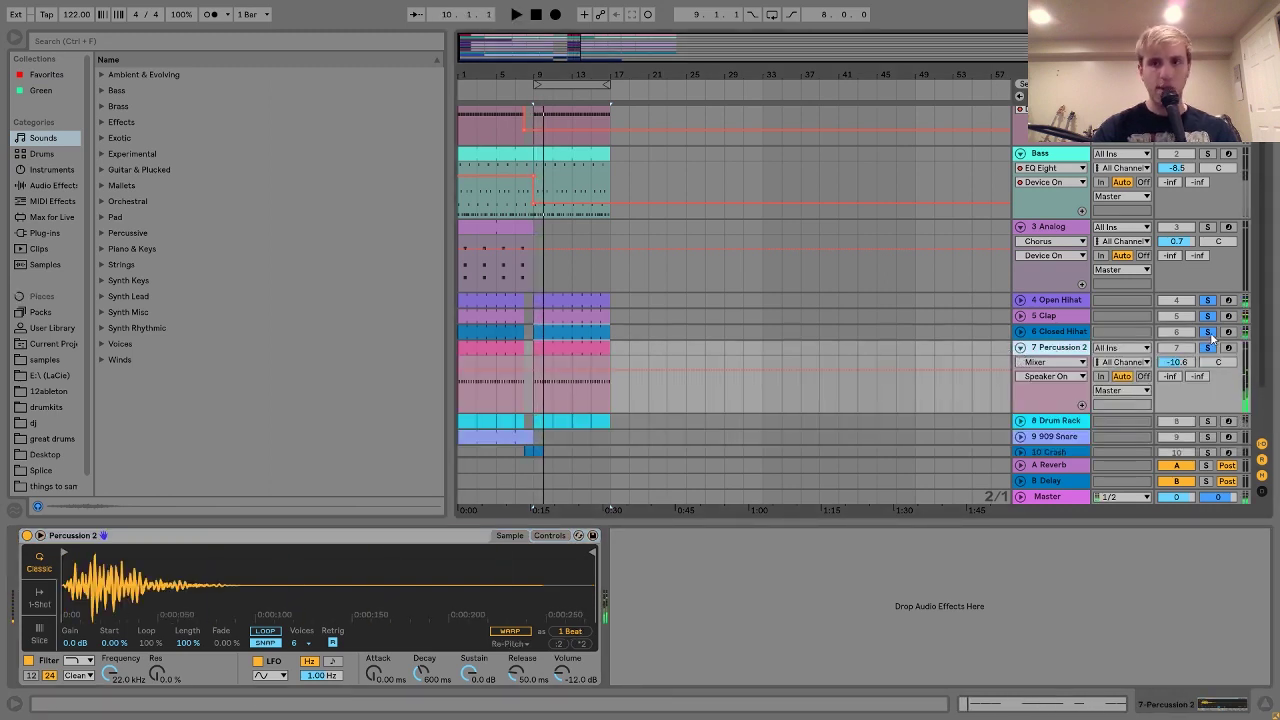
# - Solo only the Percussion 2 track, audition it from bar 9, and inspect the notes in its second clip
pyautogui.click(1208, 347)
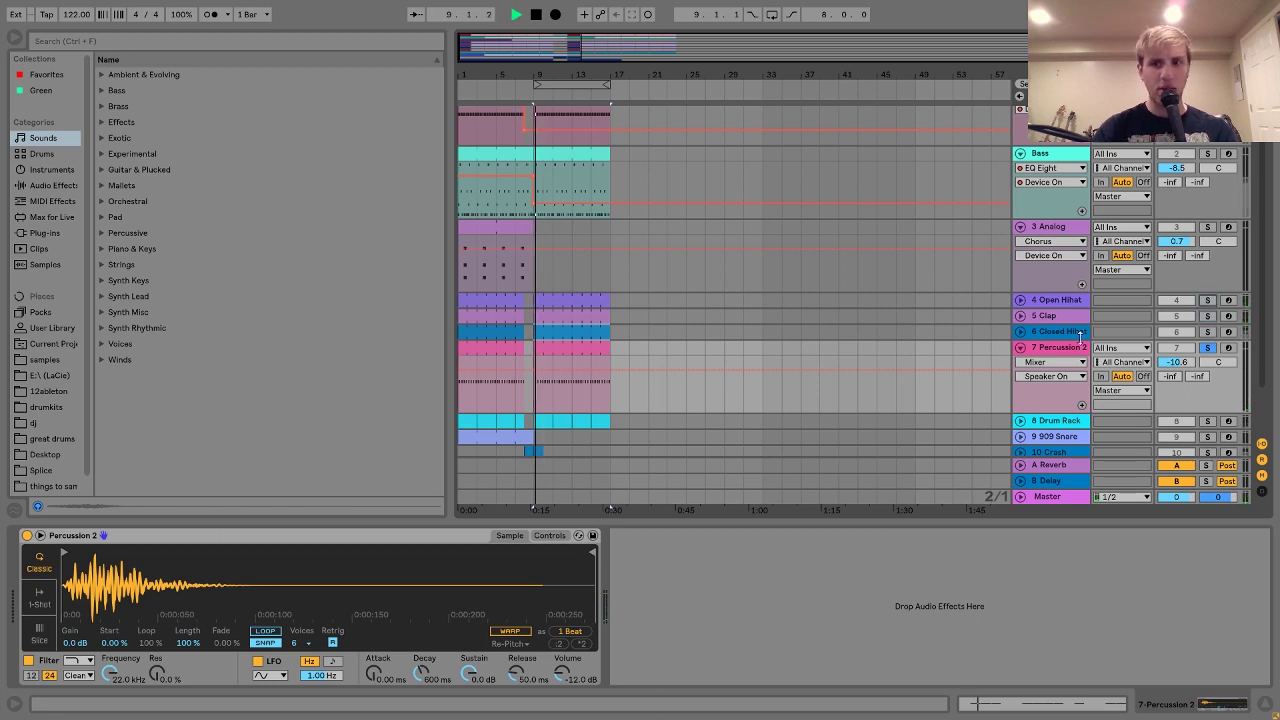
pyautogui.click(534, 374)
pyautogui.doubleClick(570, 347)
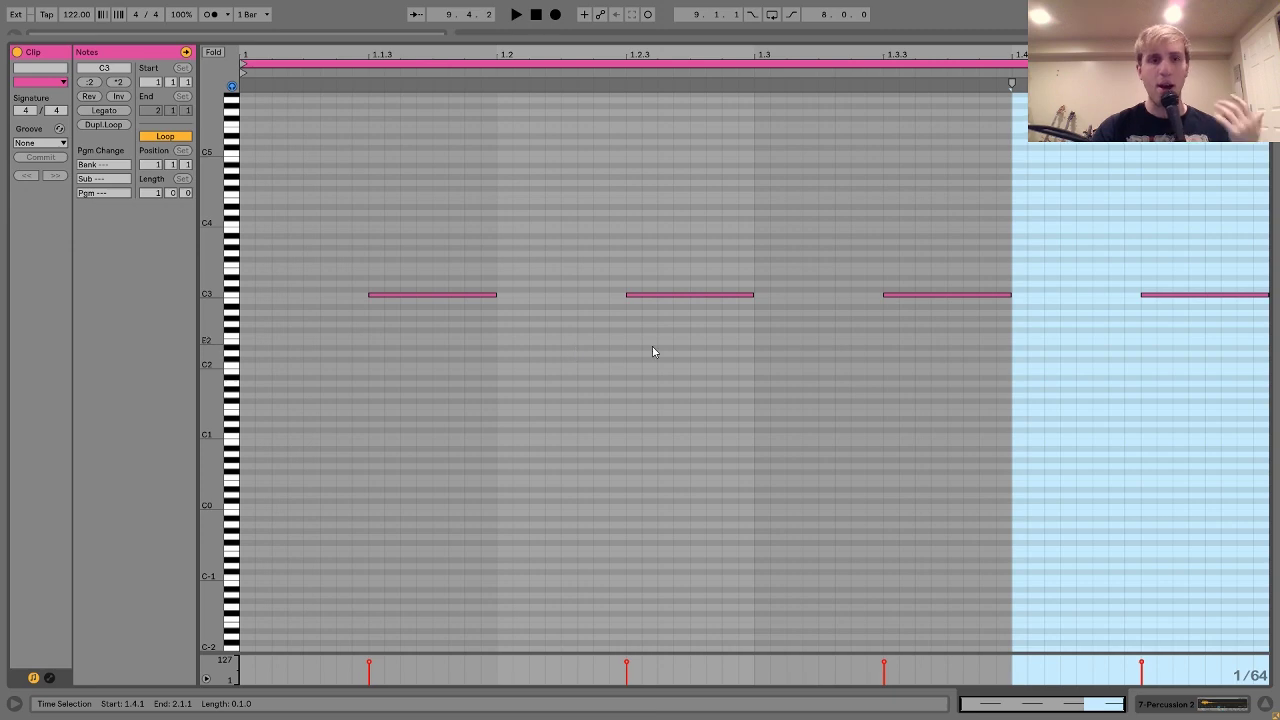
pyautogui.click(1216, 706)
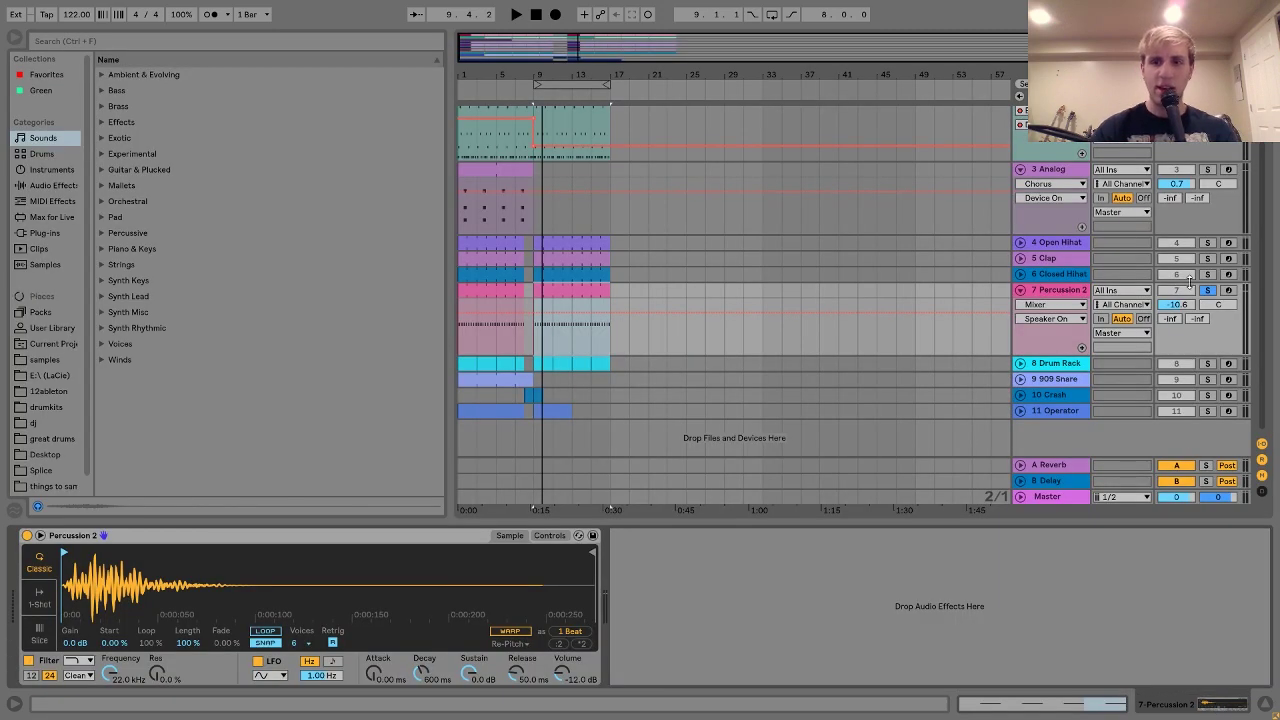
# - Add the Closed Hihat, Clap, Open Hihat, Bass and Kick tracks to the solo group and audition them with Percussion 2 from bar 9
pyautogui.scroll(2, 1200, 295)
pyautogui.click(1207, 342)
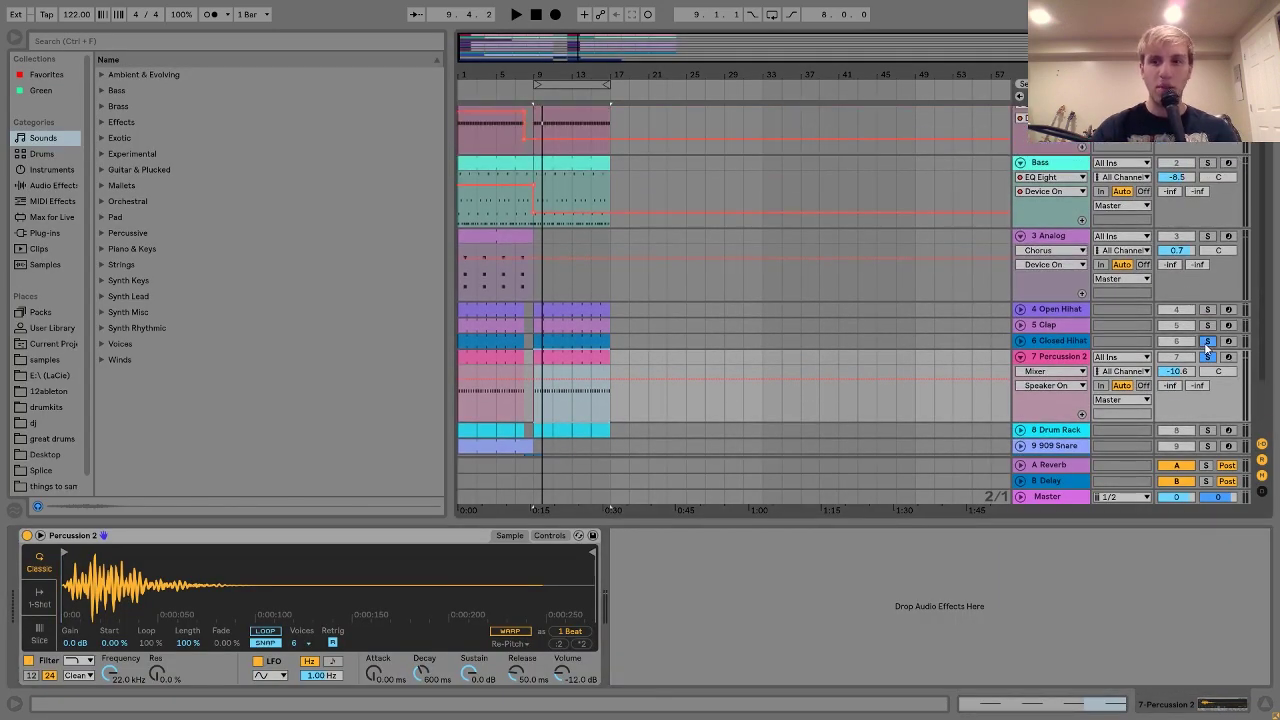
pyautogui.click(1207, 325)
pyautogui.click(1207, 309)
pyautogui.scroll(1, 1207, 312)
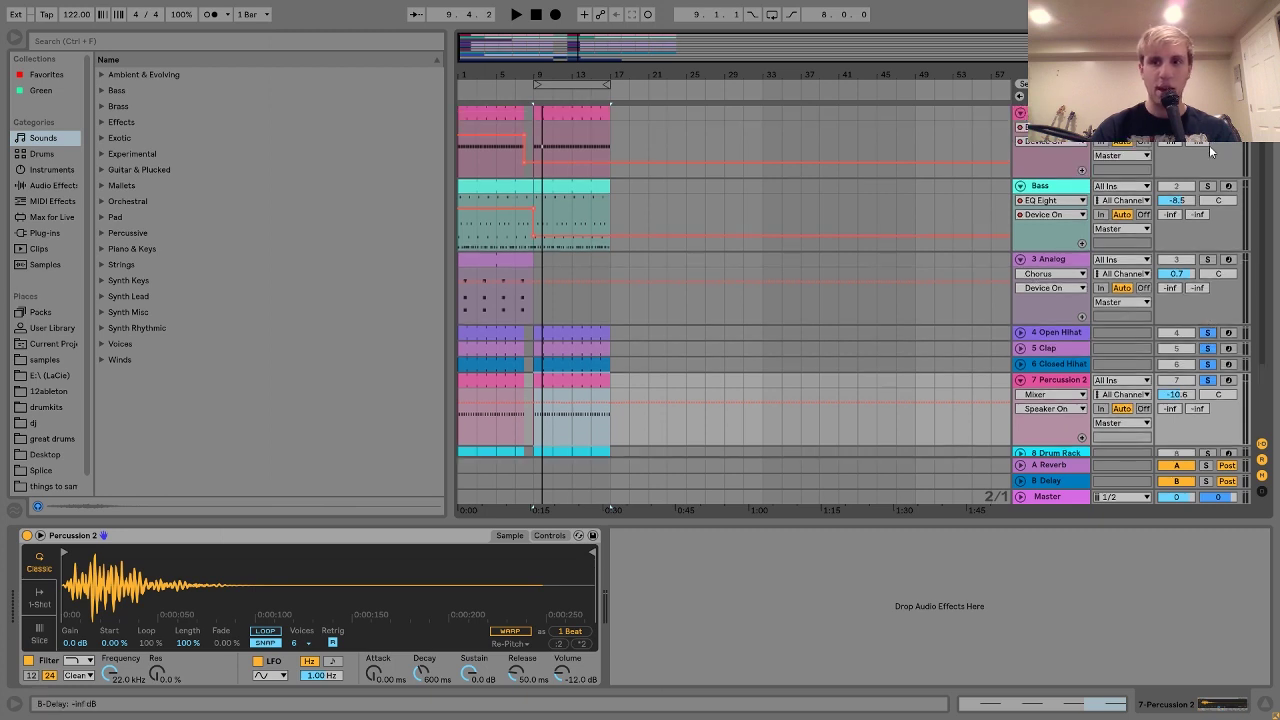
pyautogui.click(1208, 187)
pyautogui.press('space')
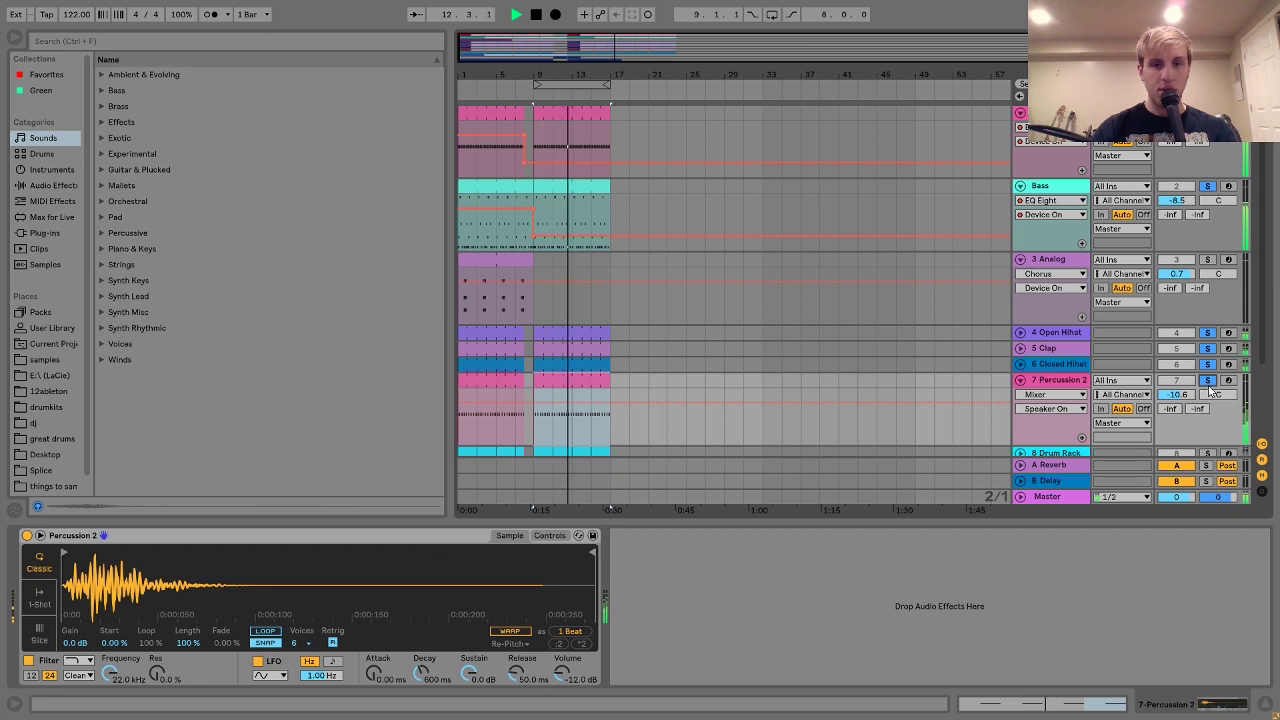
# - Compare the soloed drums and bass from bar 9 with Percussion 2 taken out and brought back in
pyautogui.press('space')
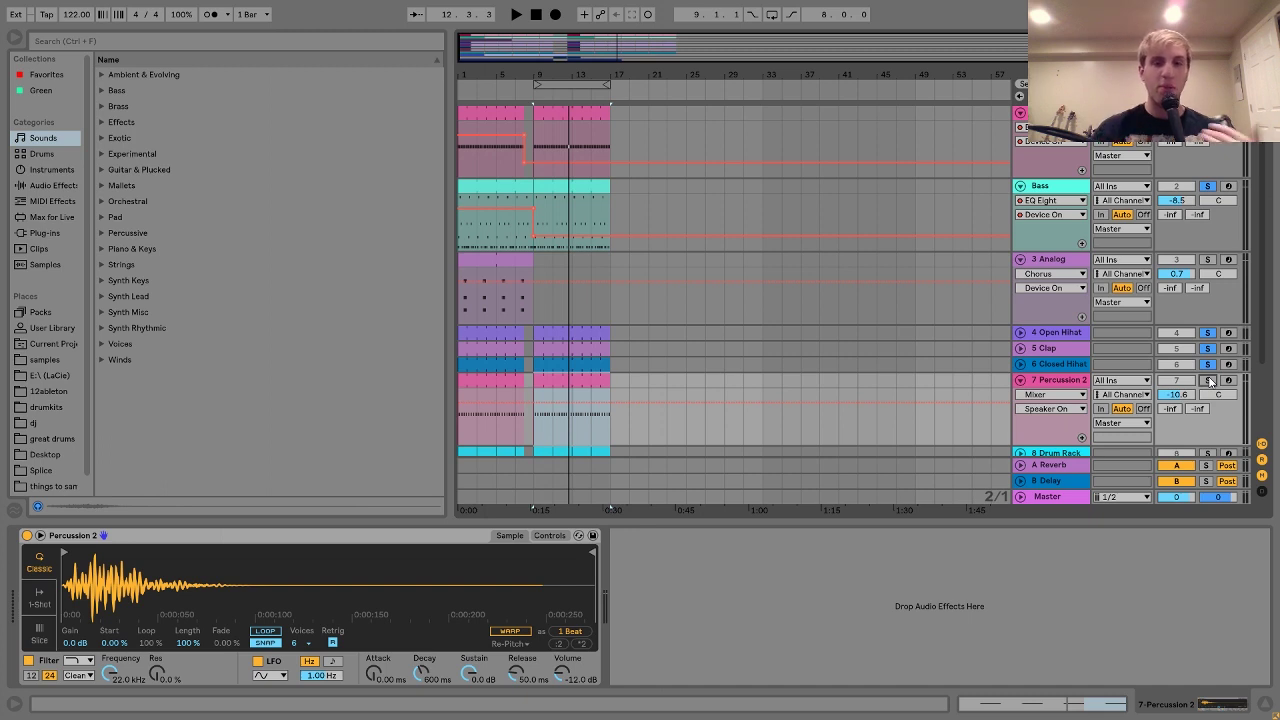
pyautogui.press('space')
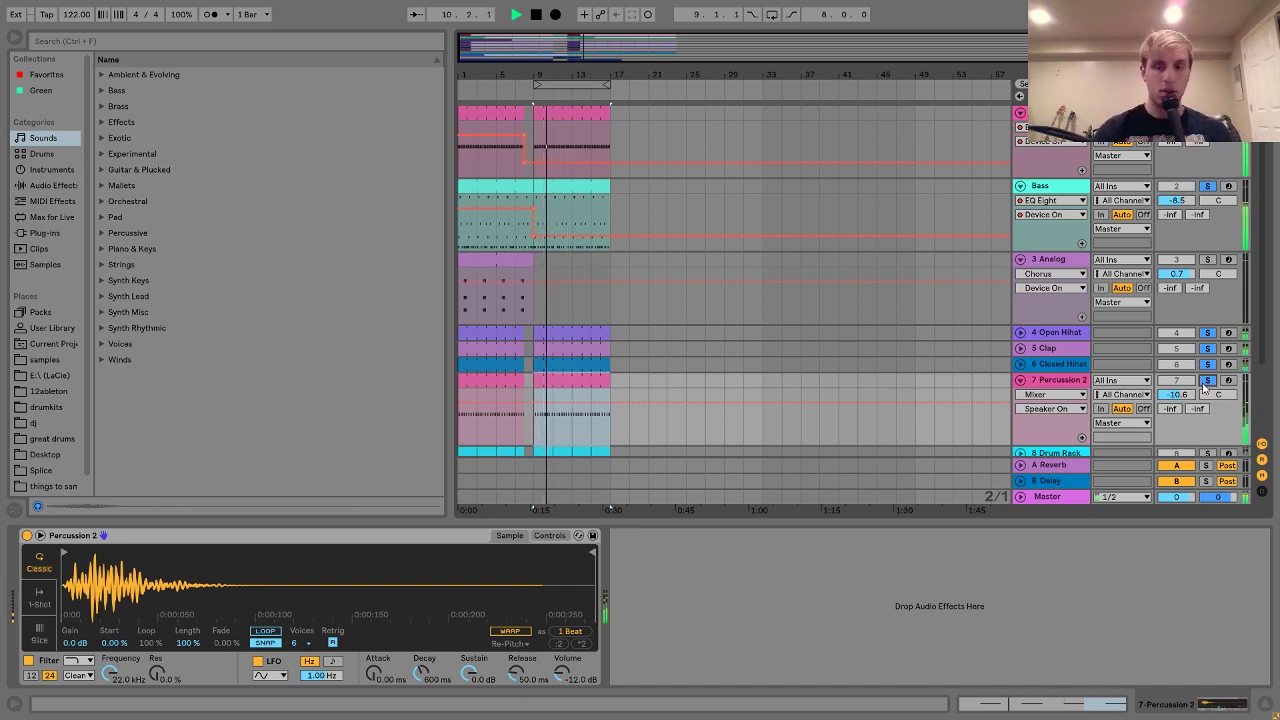
pyautogui.press('space')
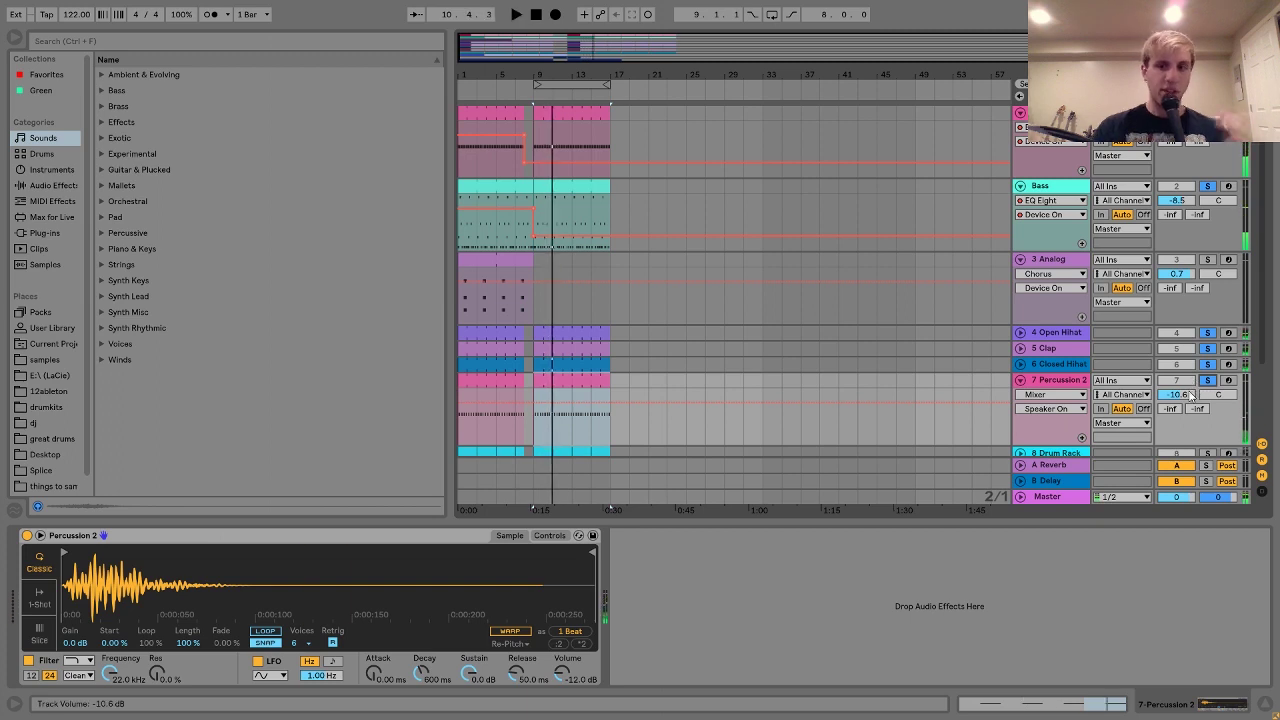
# - Show the Drum Rack track's devices, solo only that track, and audition it from bar 9
pyautogui.scroll(-2, 1190, 396)
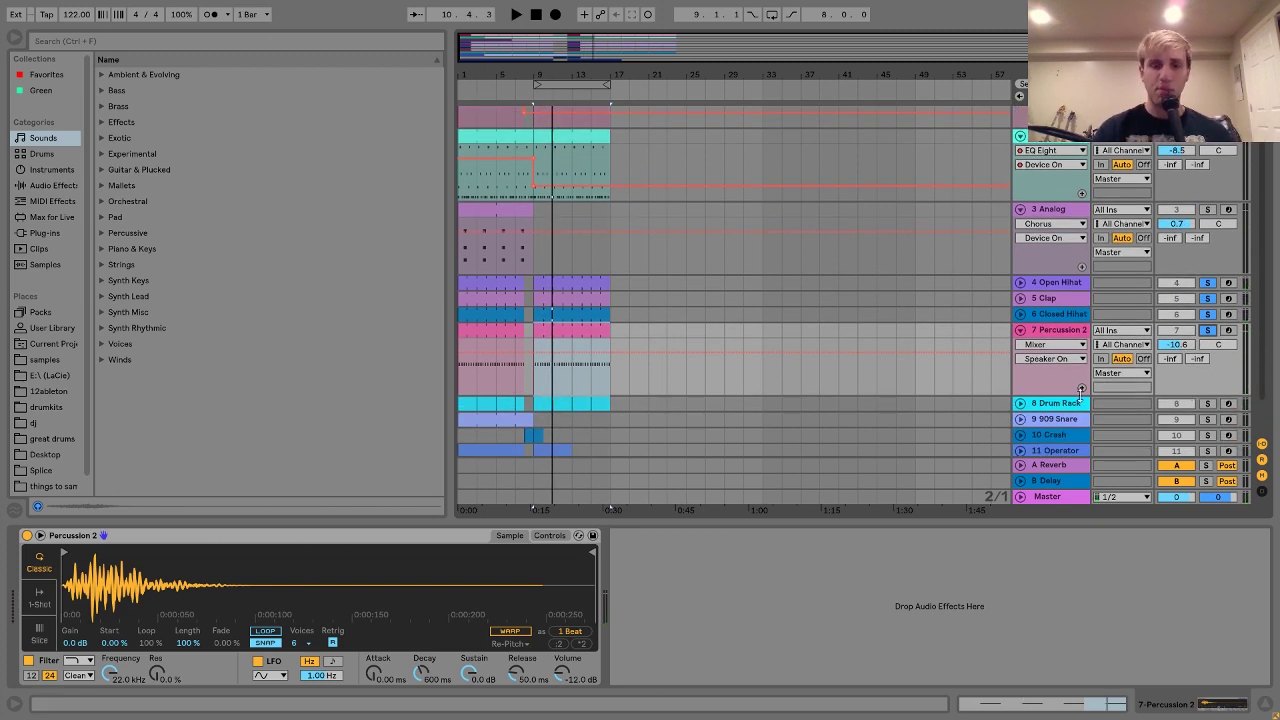
pyautogui.click(1055, 404)
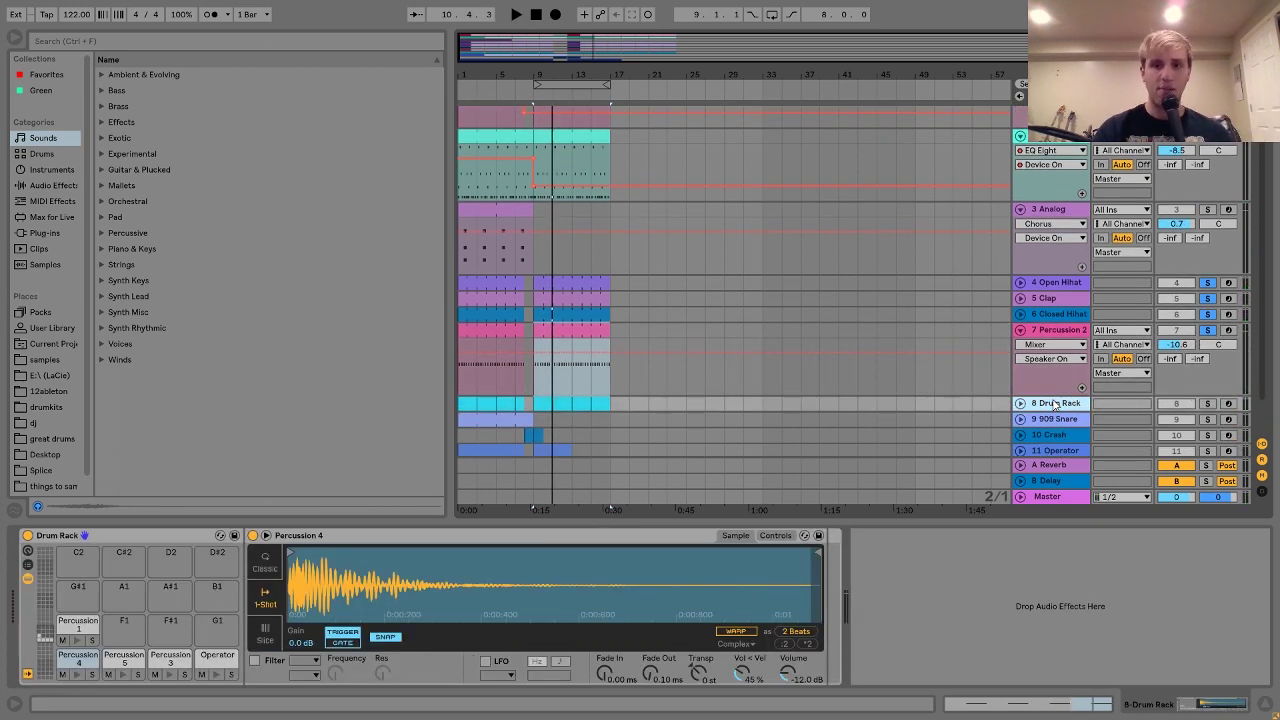
pyautogui.click(1207, 404)
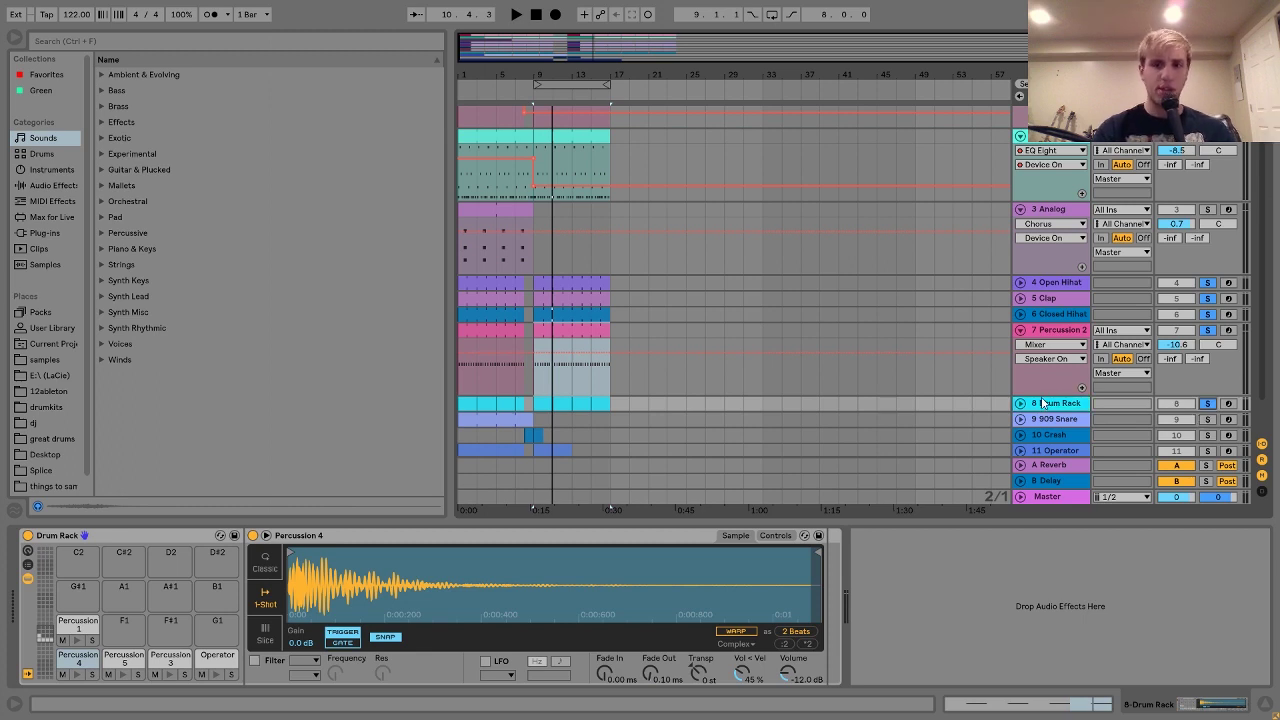
pyautogui.click(1207, 404)
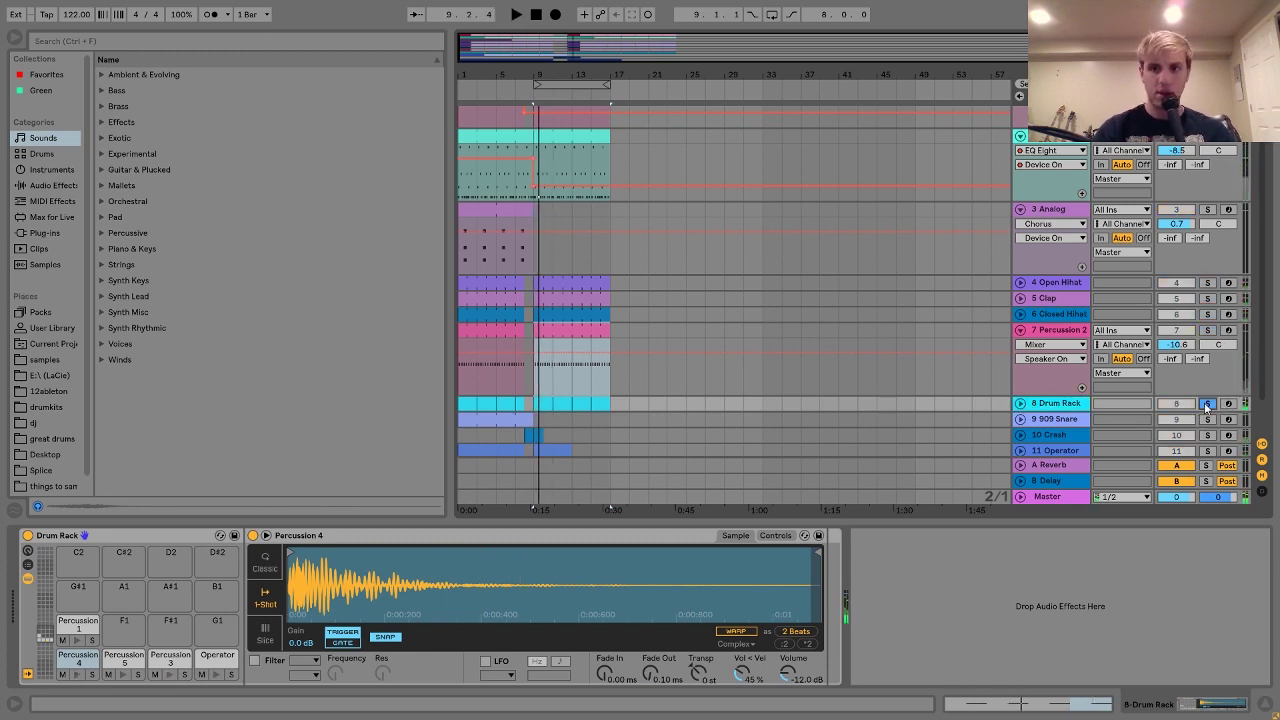
# - Unfold the Drum Rack track, add Open Hihat, Clap and Closed Hihat to the solo group, and audition them together from bar 9
pyautogui.press('Right')
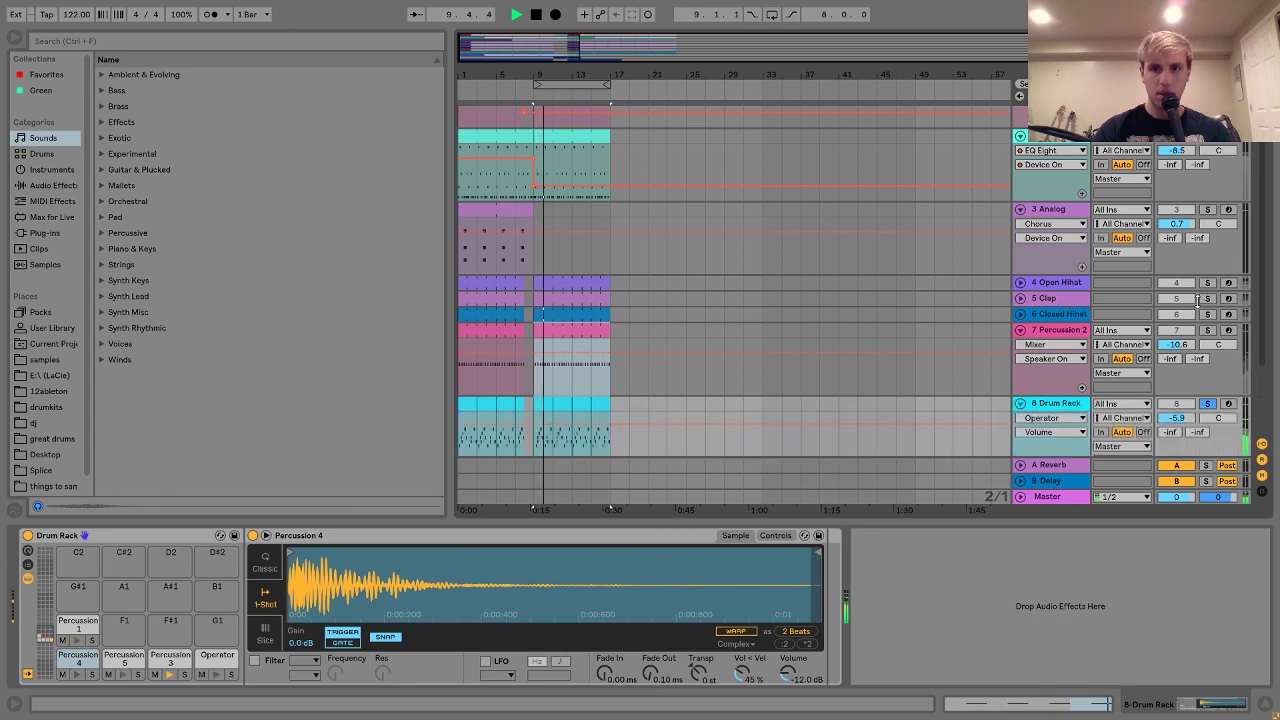
pyautogui.keyDown('ctrl'); pyautogui.click(1207, 283); pyautogui.keyUp('ctrl')
pyautogui.keyDown('ctrl'); pyautogui.click(1207, 298); pyautogui.keyUp('ctrl')
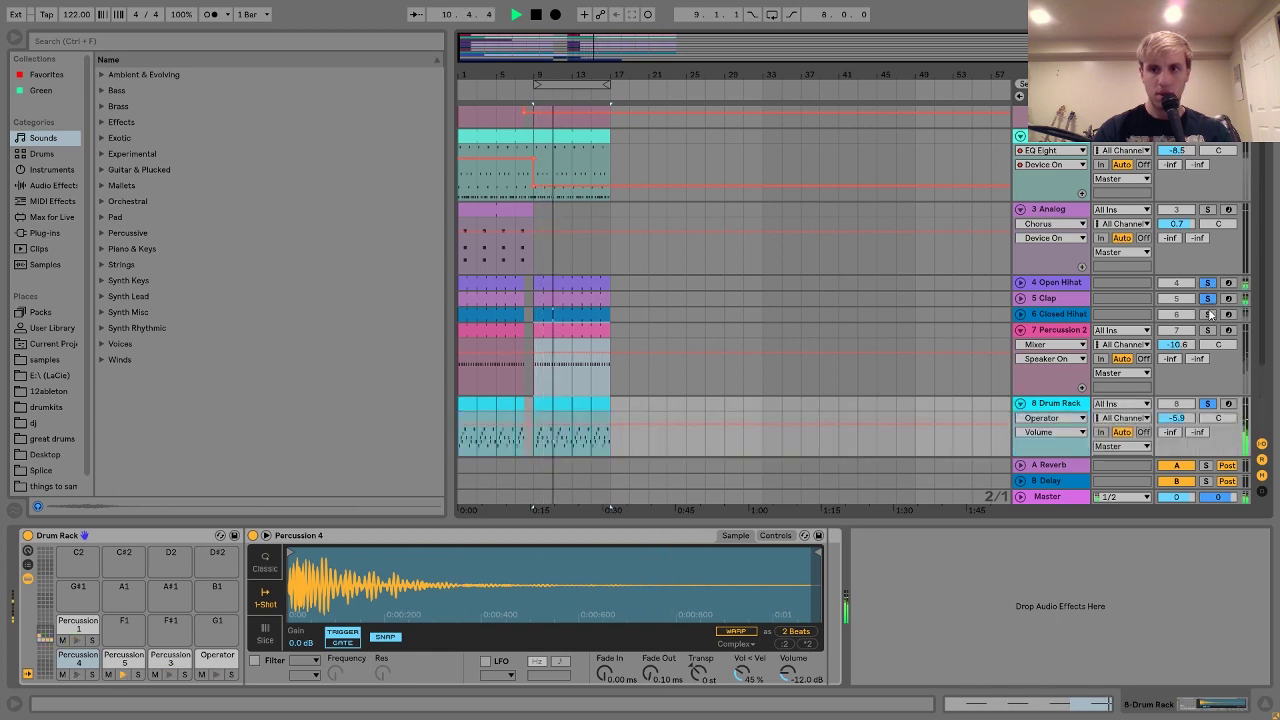
pyautogui.keyDown('ctrl'); pyautogui.click(1207, 314); pyautogui.keyUp('ctrl')
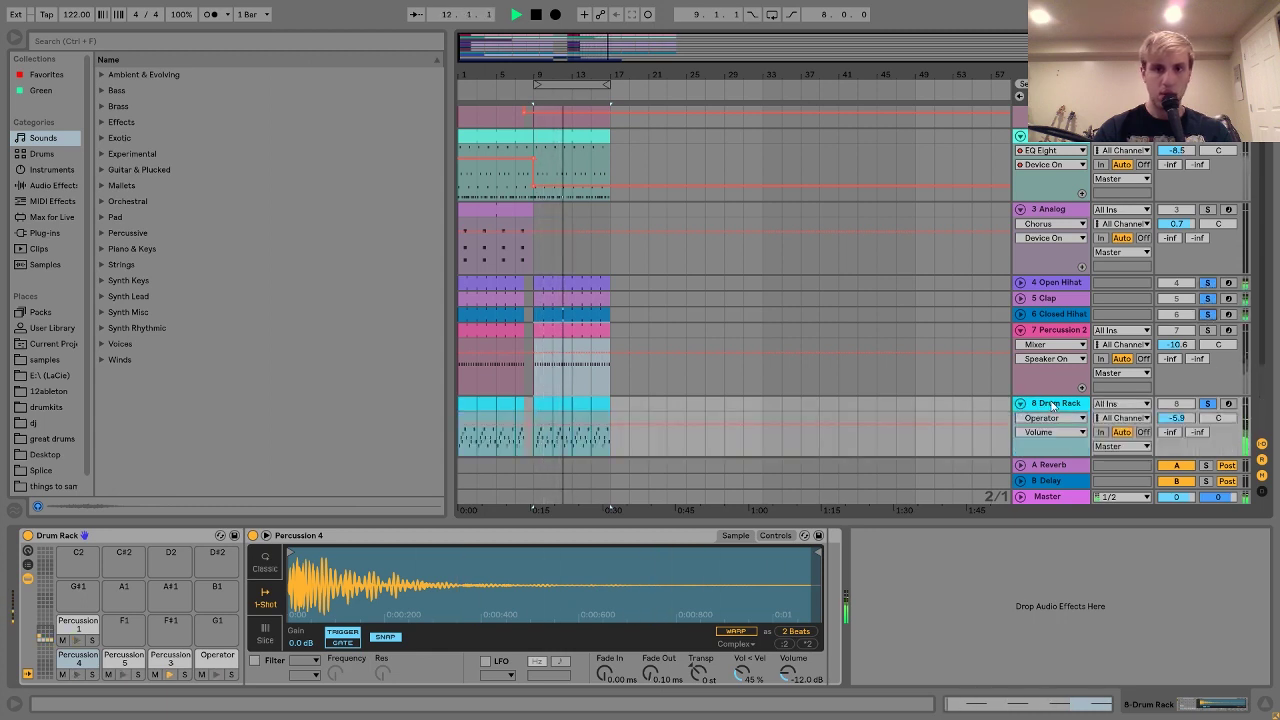
pyautogui.press('space')
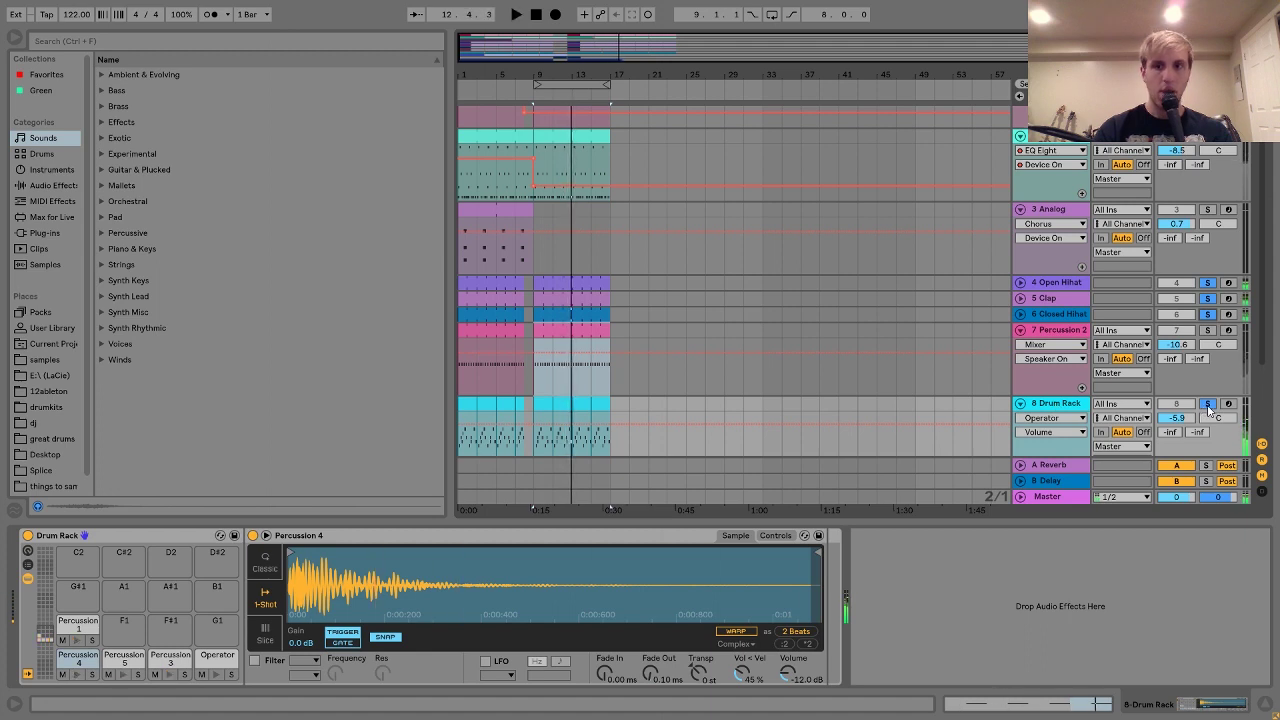
# - Solo only the Drum Rack track and preview the individual percussion sounds on its pads
pyautogui.click(1207, 404)
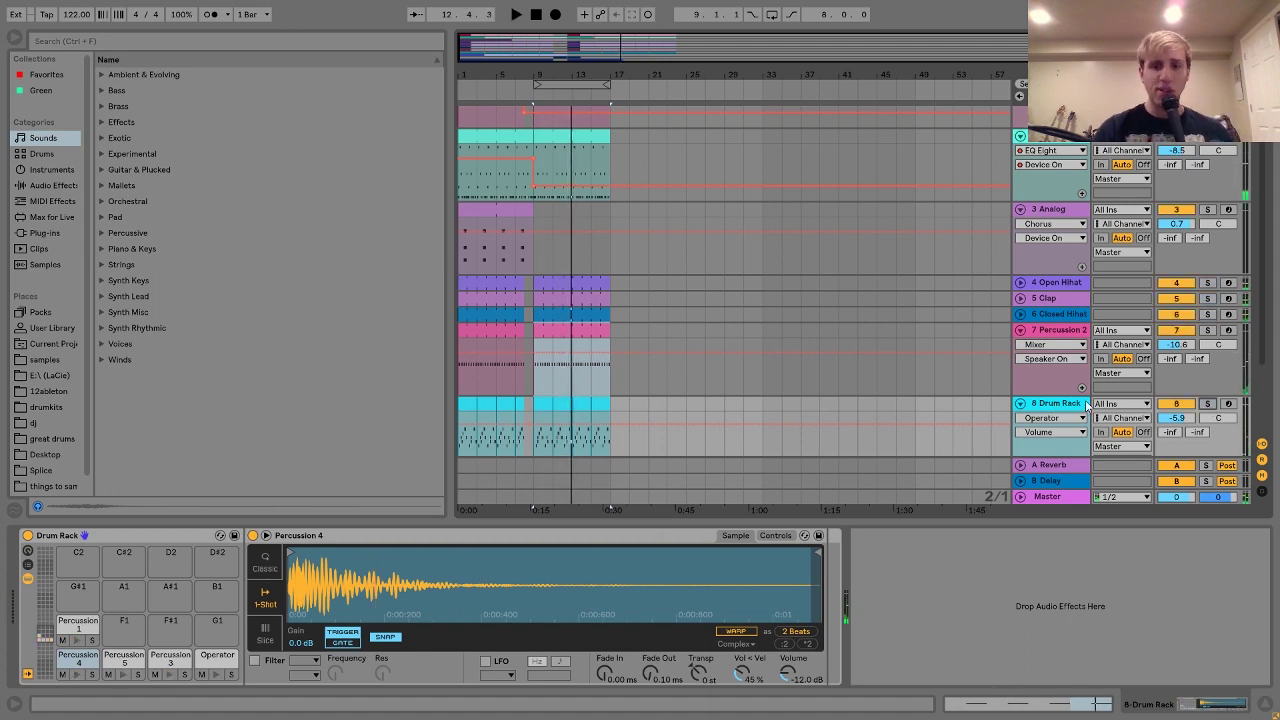
pyautogui.click(1207, 404)
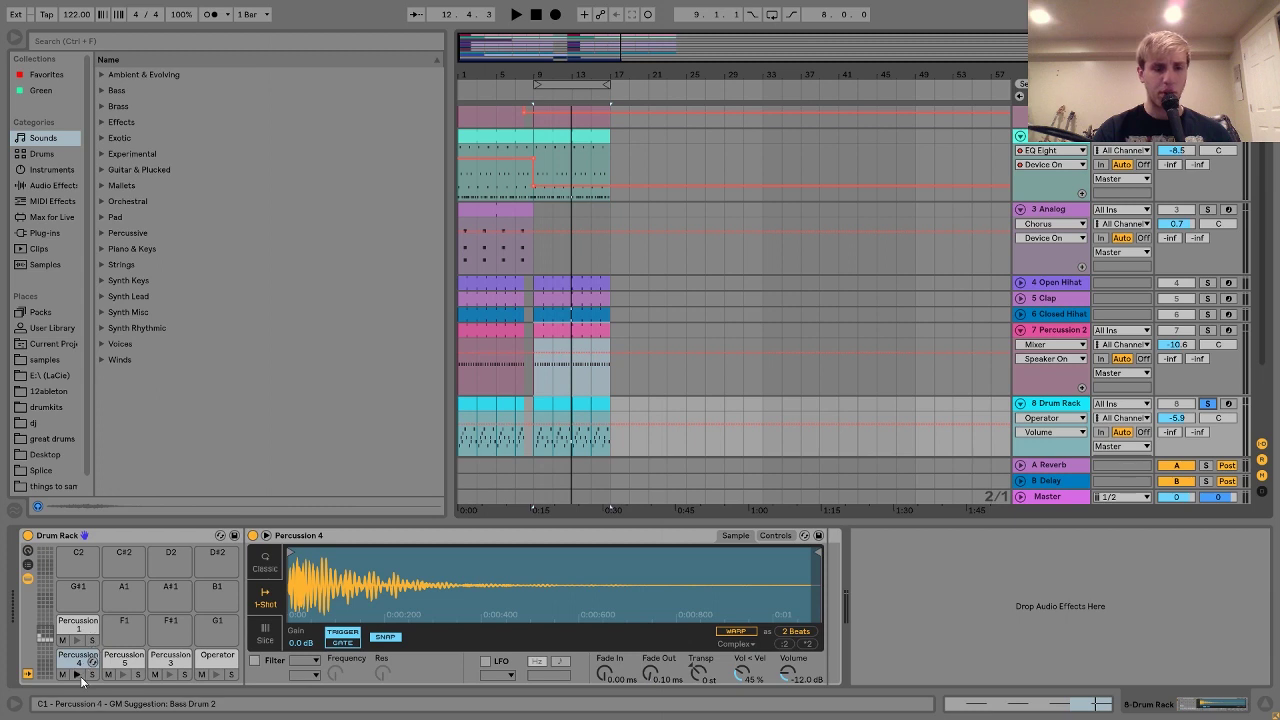
pyautogui.click(80, 641)
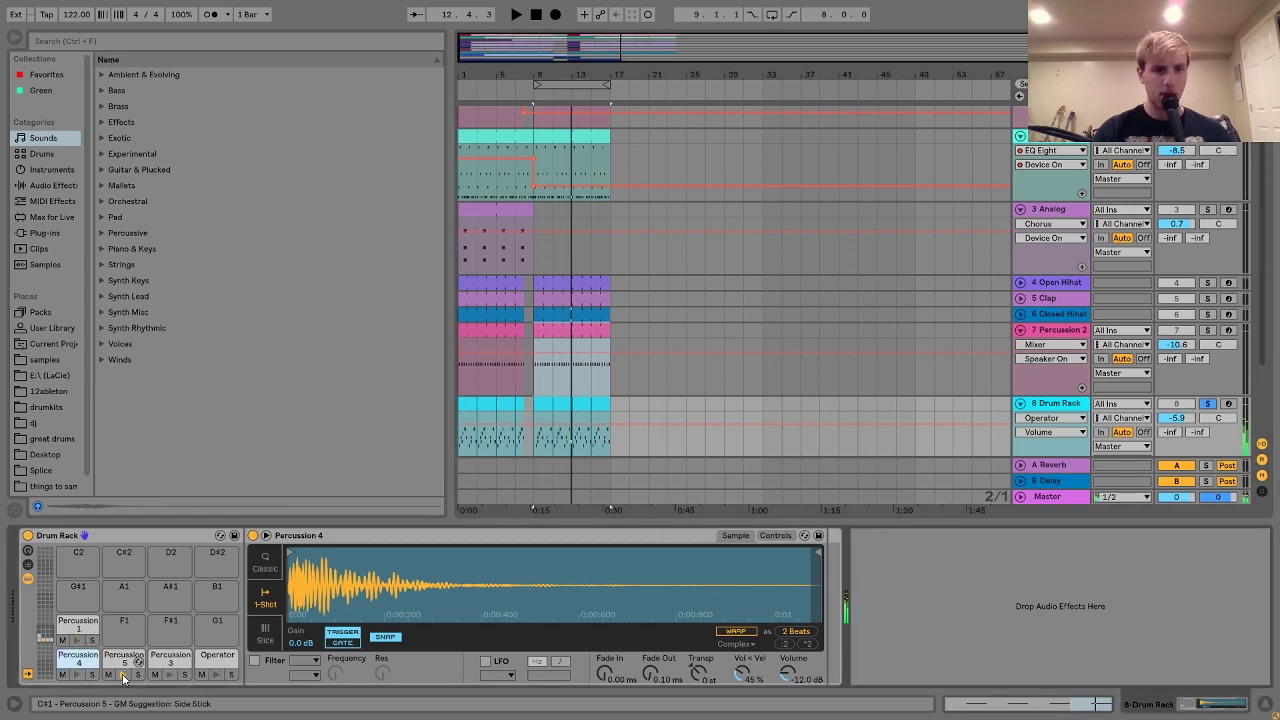
# - Inspect the notes of the Drum Rack clip at bar 9 while auditioning it, and return to the track's devices
pyautogui.click(541, 403)
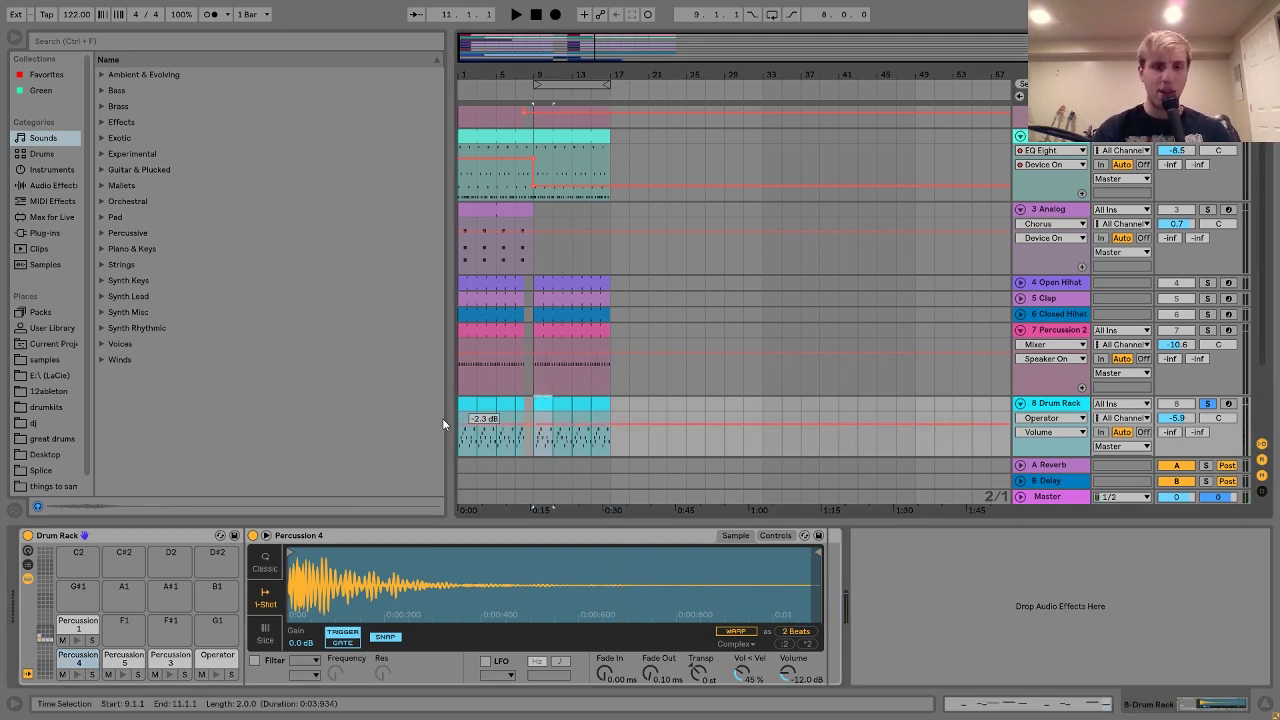
pyautogui.doubleClick(546, 403)
pyautogui.press('space')
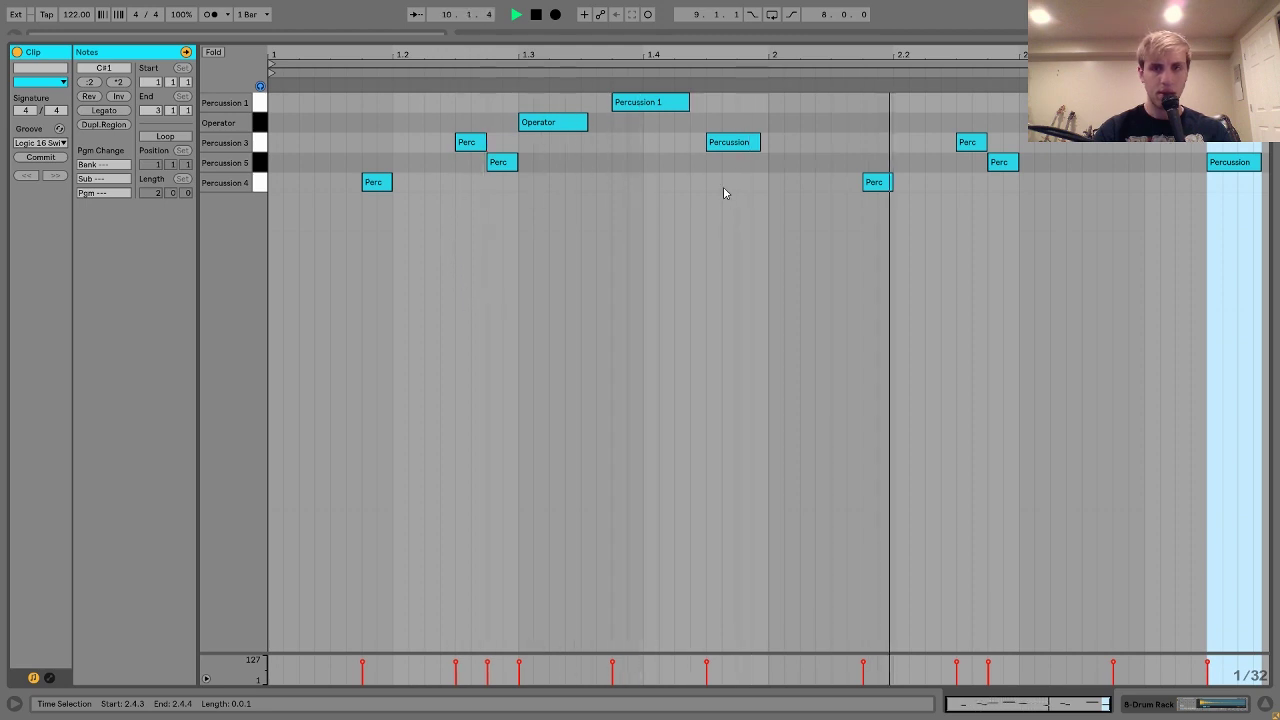
pyautogui.press('space')
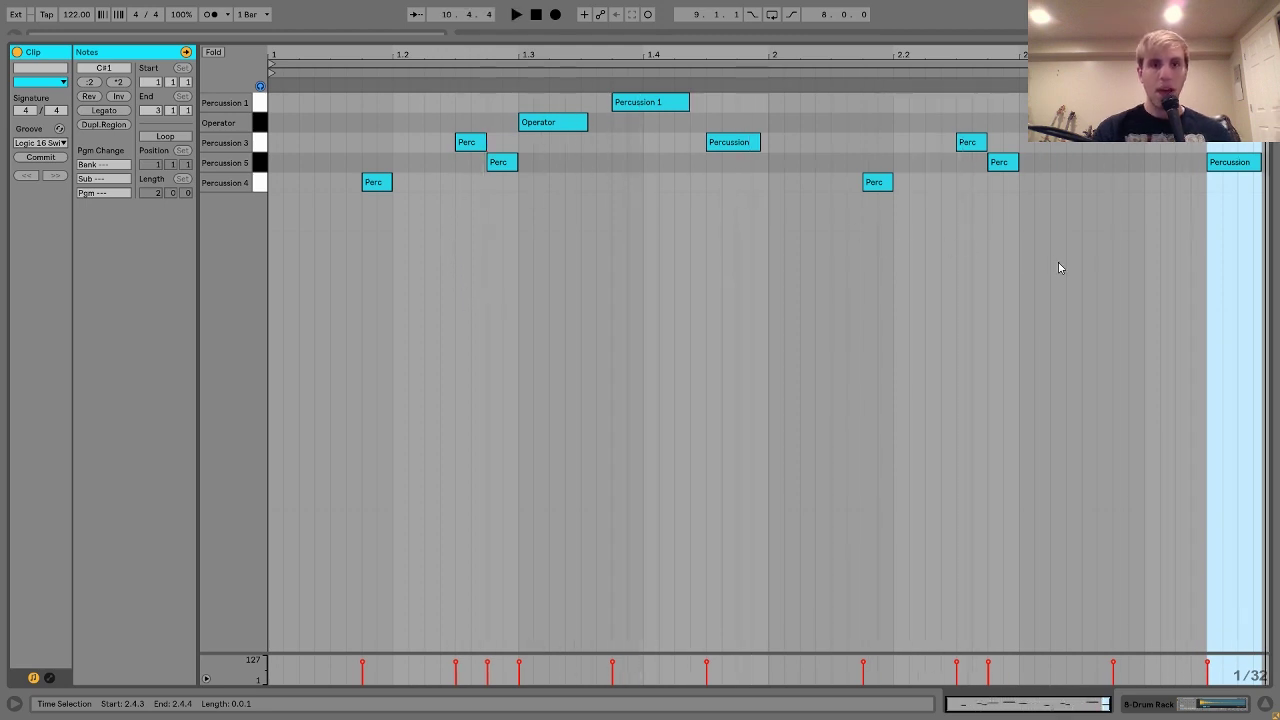
pyautogui.click(1178, 705)
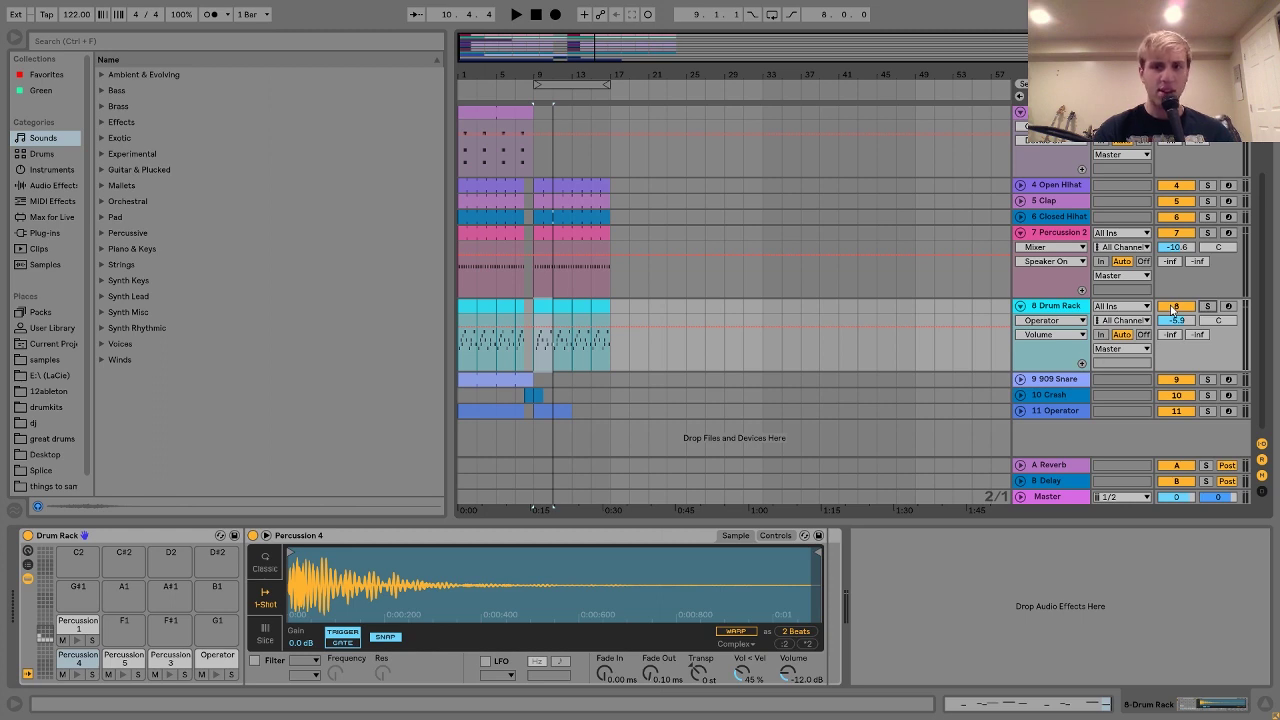
# - Compare the full mix from bar 9 with the Drum Rack track muted and with it switched back on
pyautogui.click(1175, 307)
pyautogui.press('space')
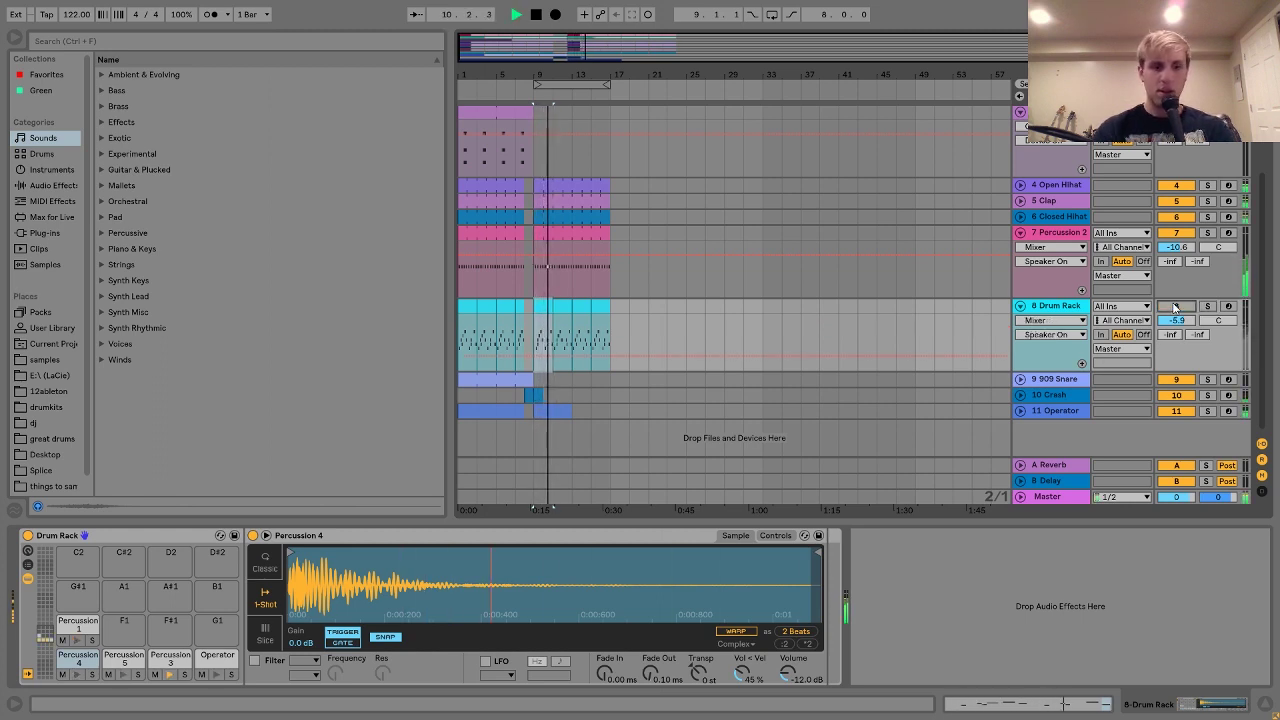
pyautogui.press('space')
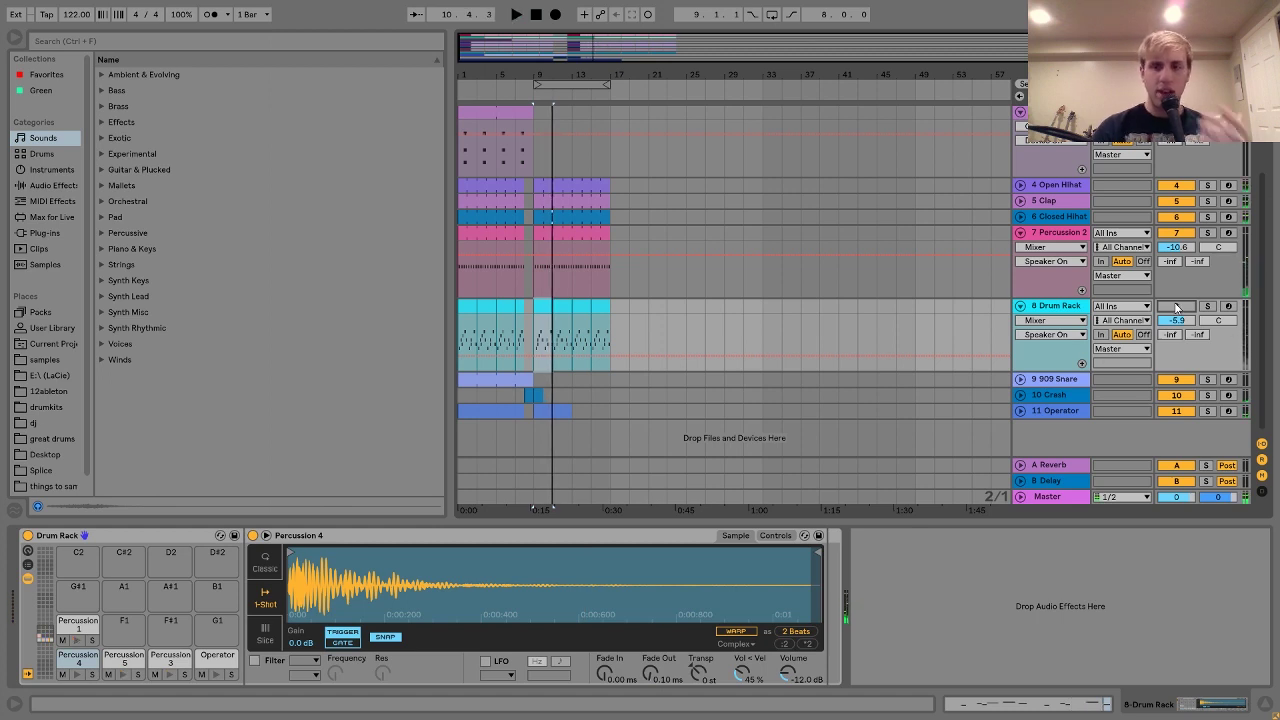
pyautogui.scroll(5, 1177, 306)
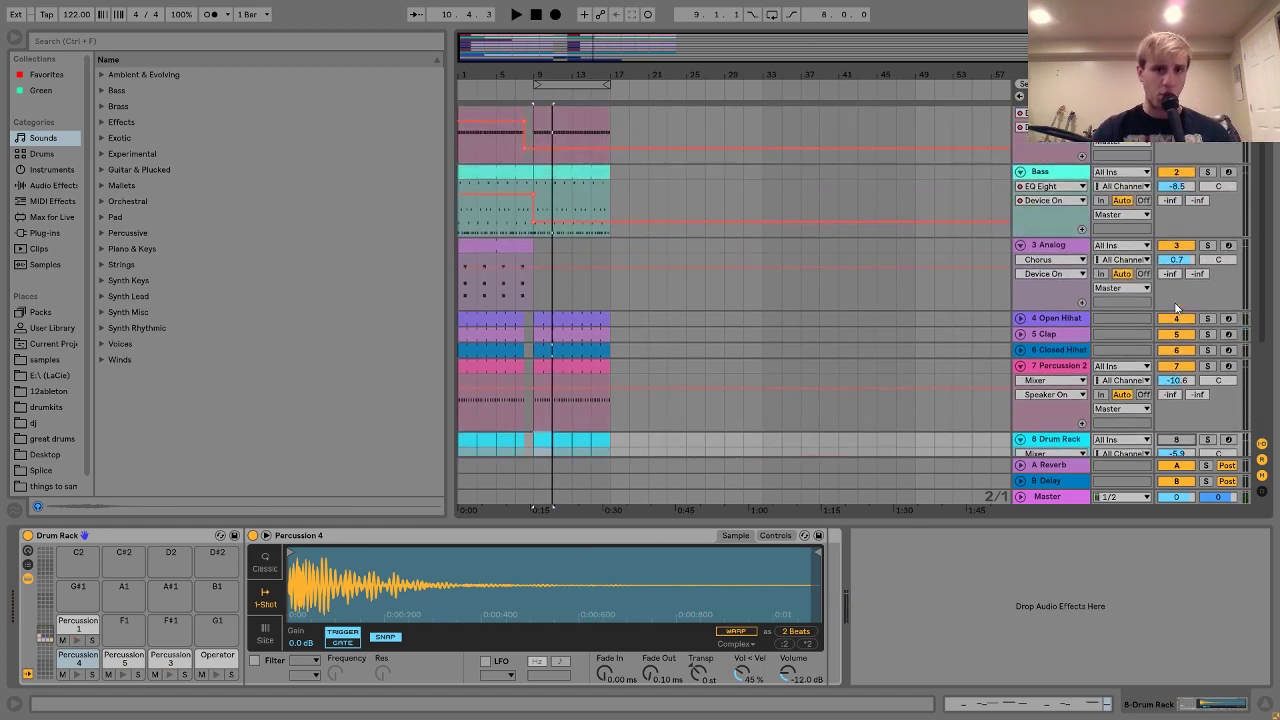
pyautogui.scroll(-5, 1174, 302)
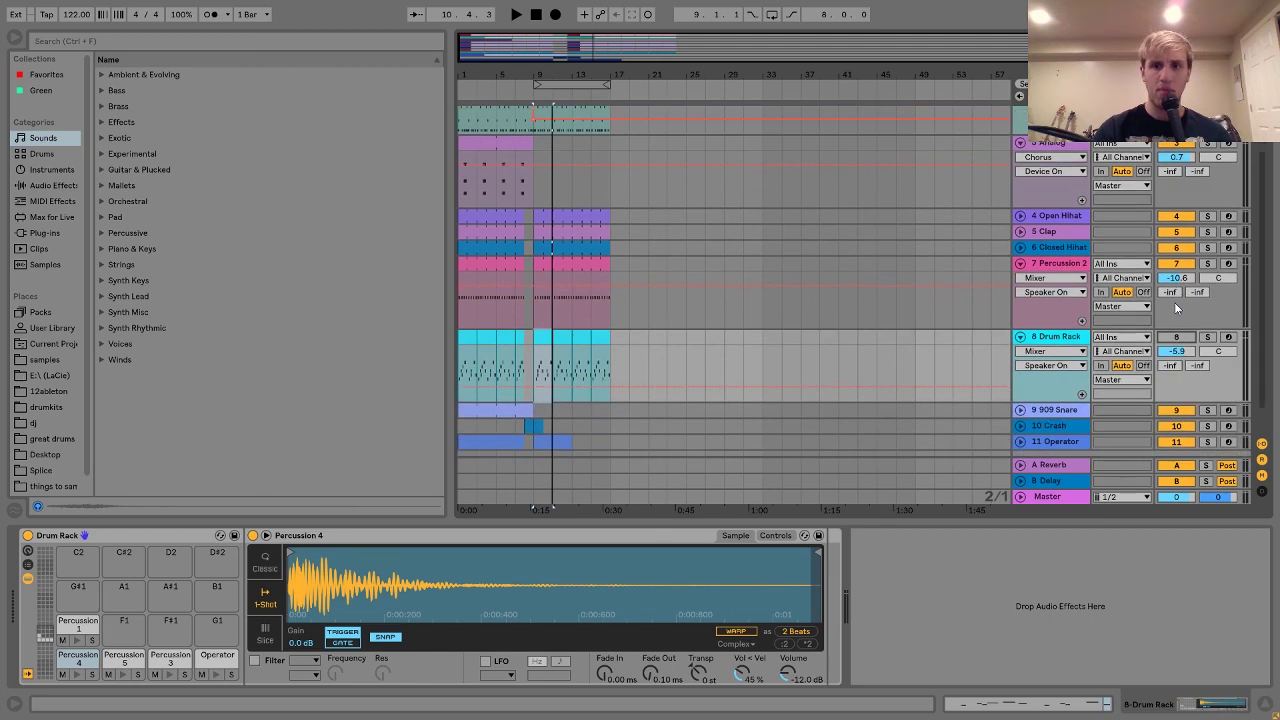
pyautogui.moveTo(1183, 351); pyautogui.dragTo(1185, 339)
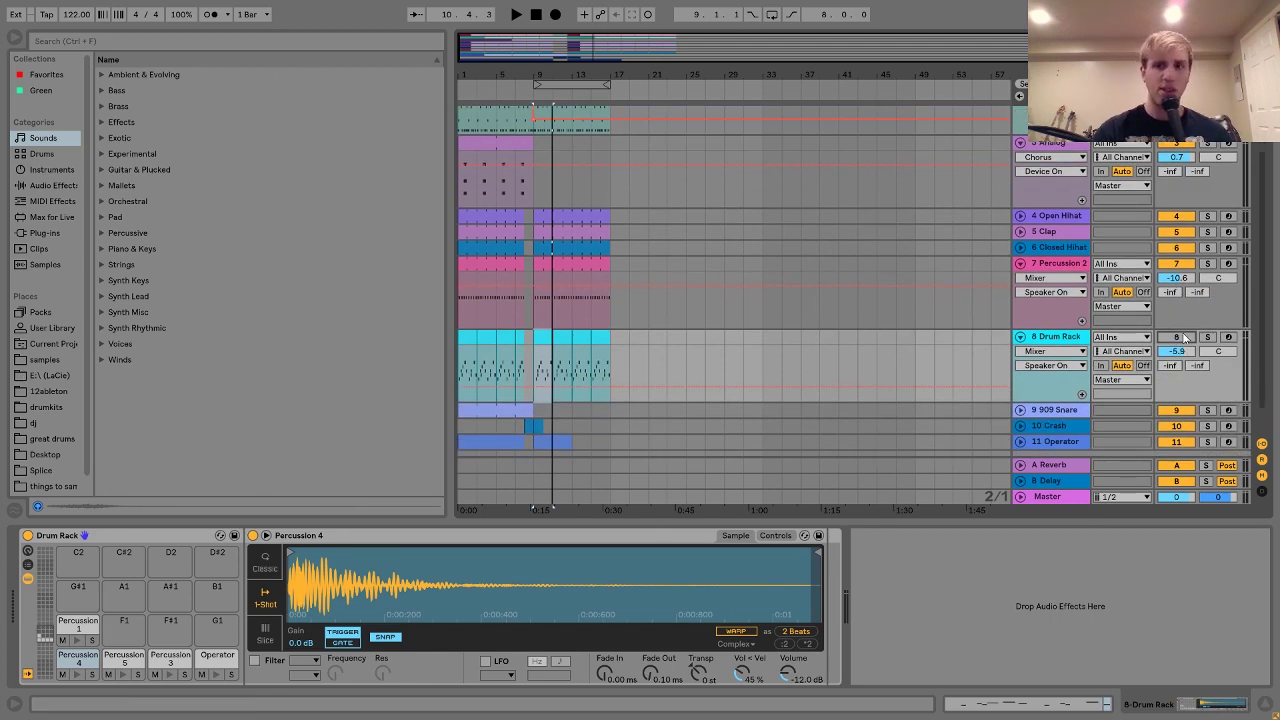
pyautogui.press('space')
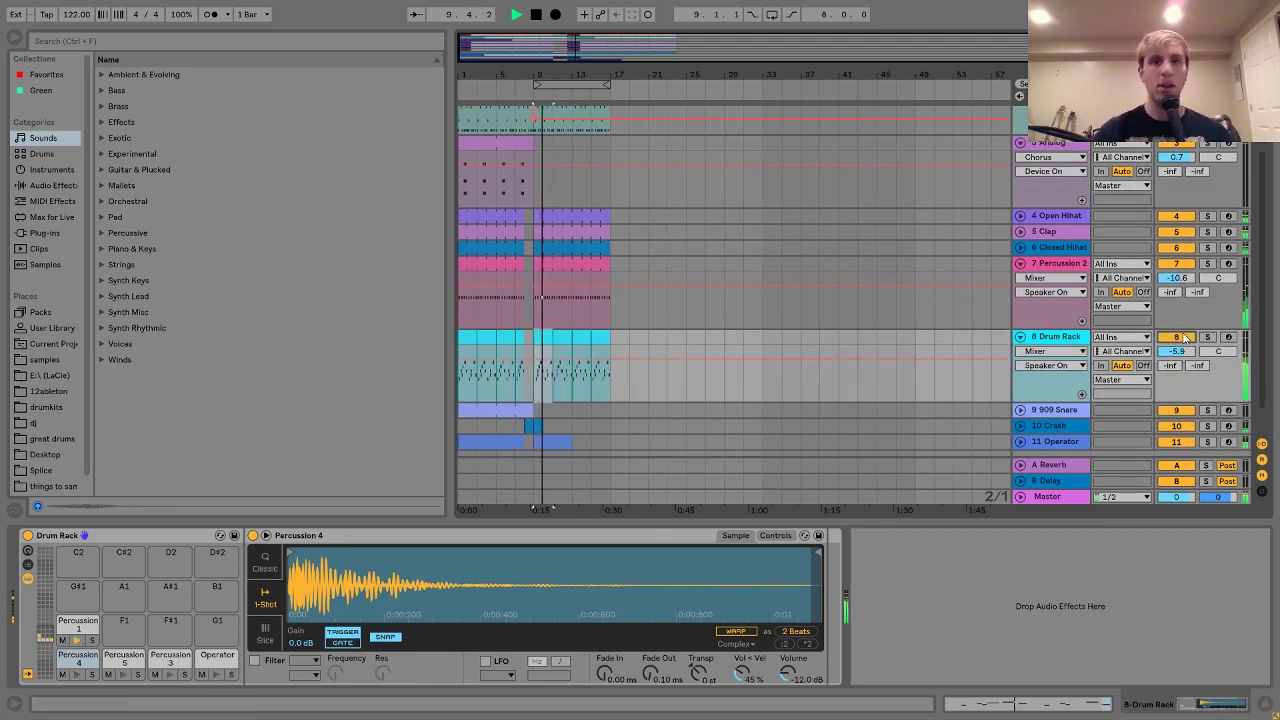
pyautogui.press('space')
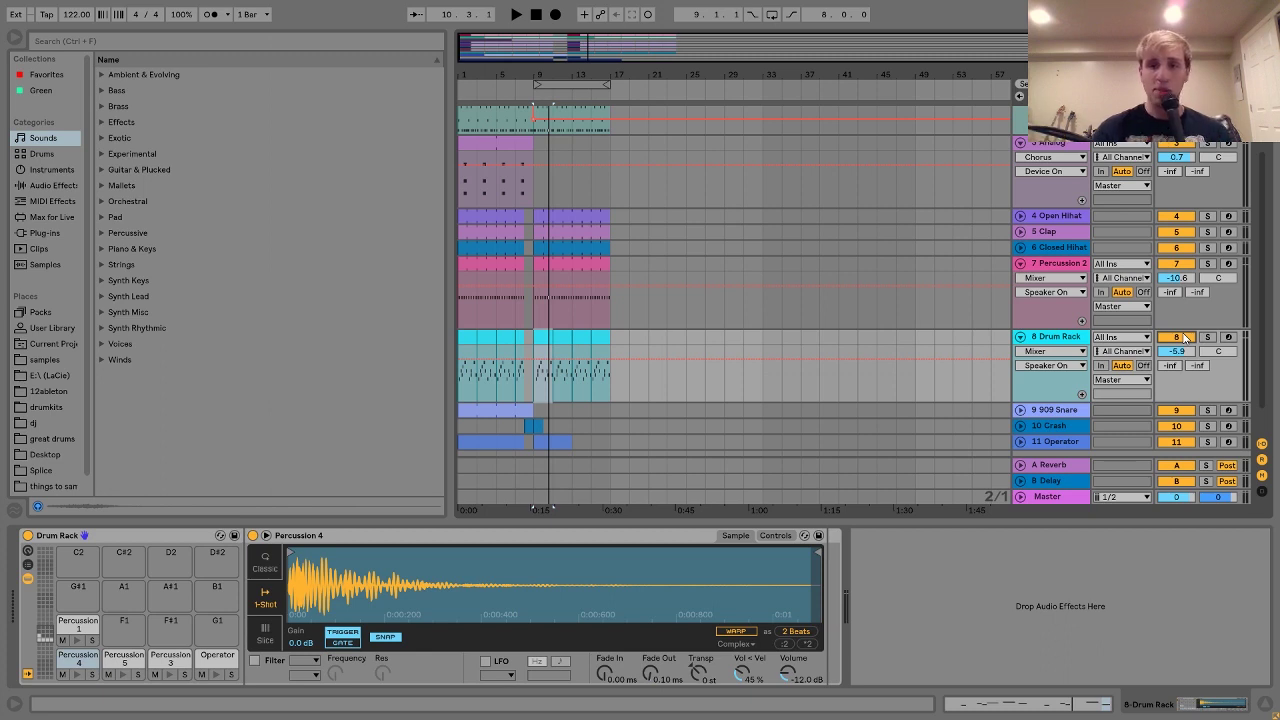
# - Unfold the 909 Snare track, solo it, and audition its roll from bar 1, skipping ahead to bars 5 and 7
pyautogui.scroll(-2, 1185, 338)
pyautogui.click(1050, 382)
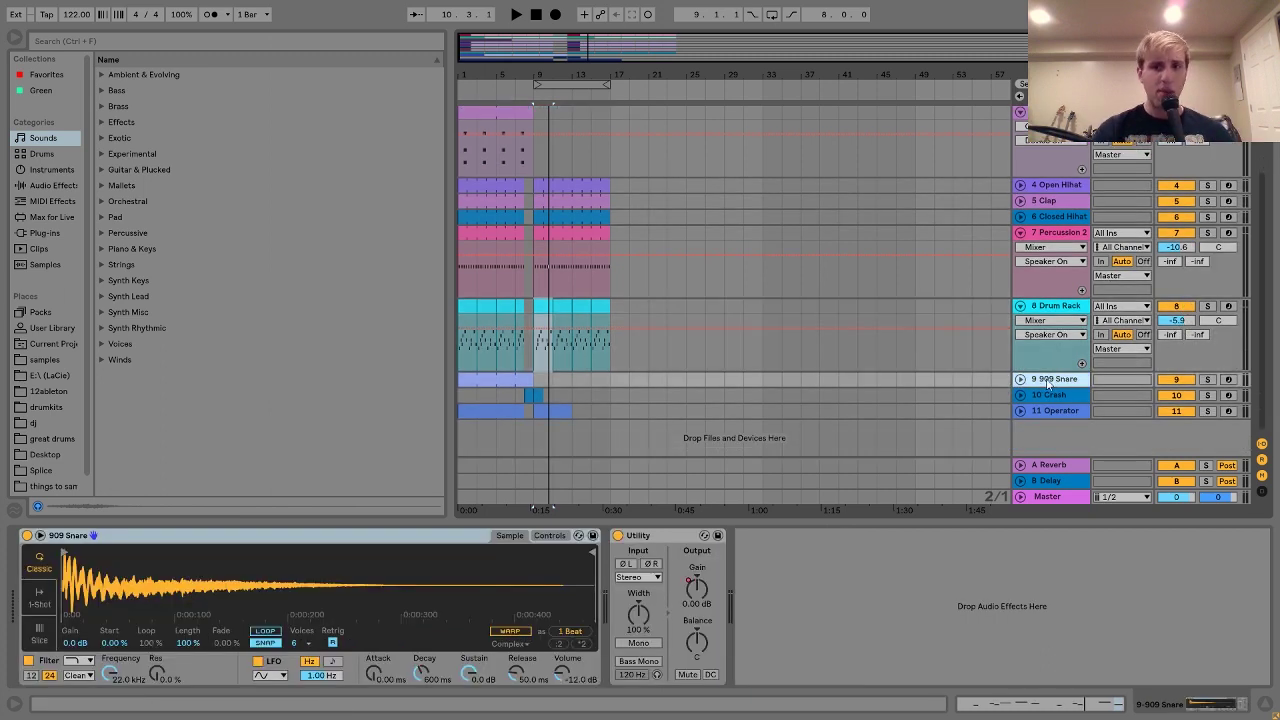
pyautogui.click(1021, 380)
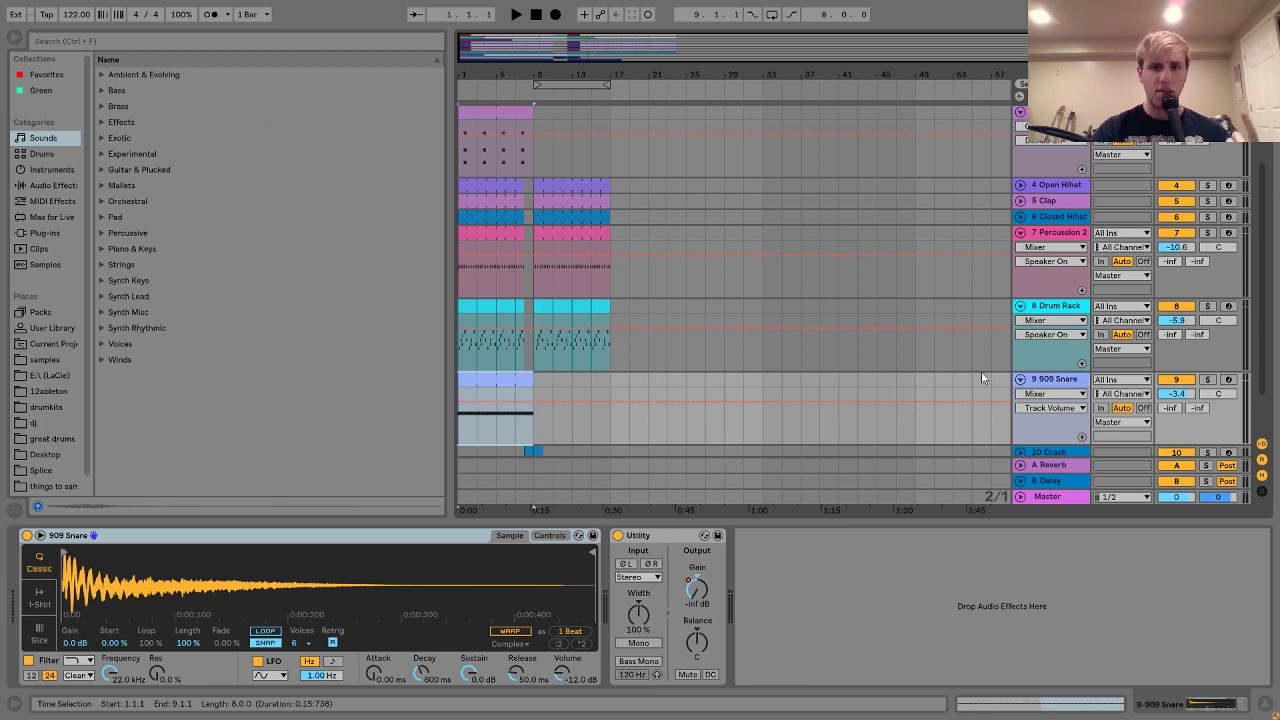
pyautogui.click(1208, 380)
pyautogui.press('space')
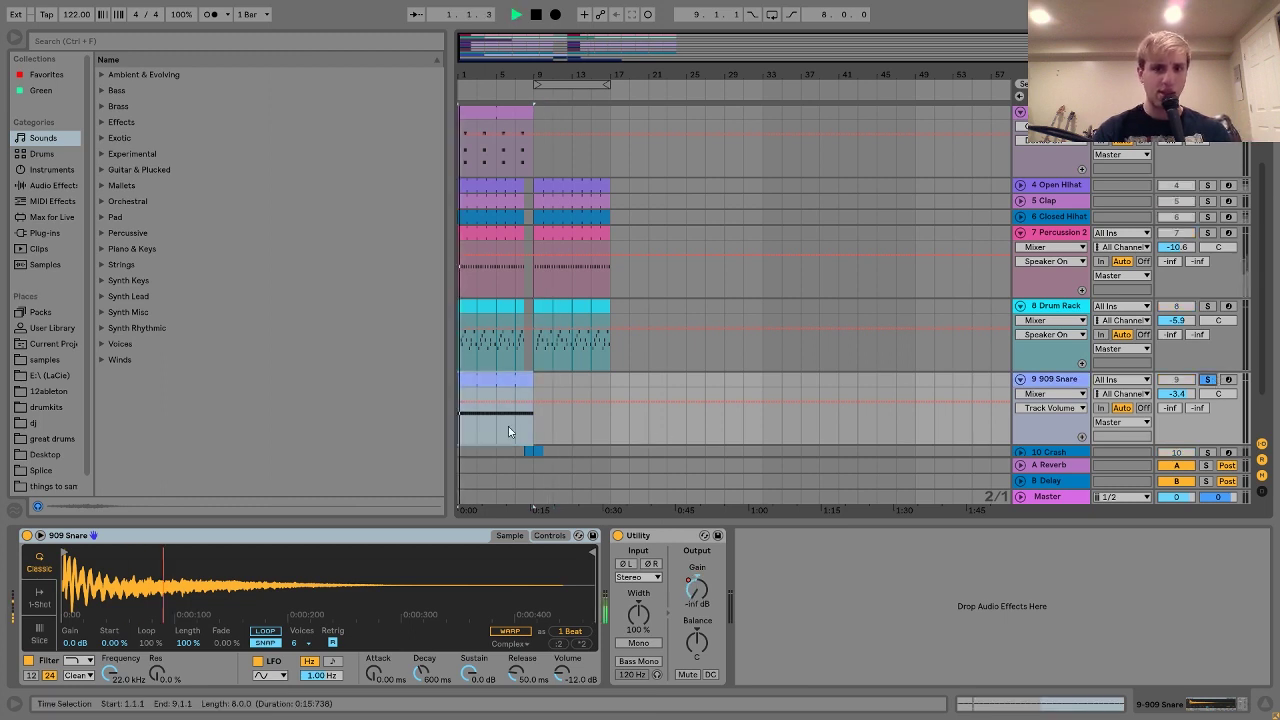
pyautogui.click(495, 427)
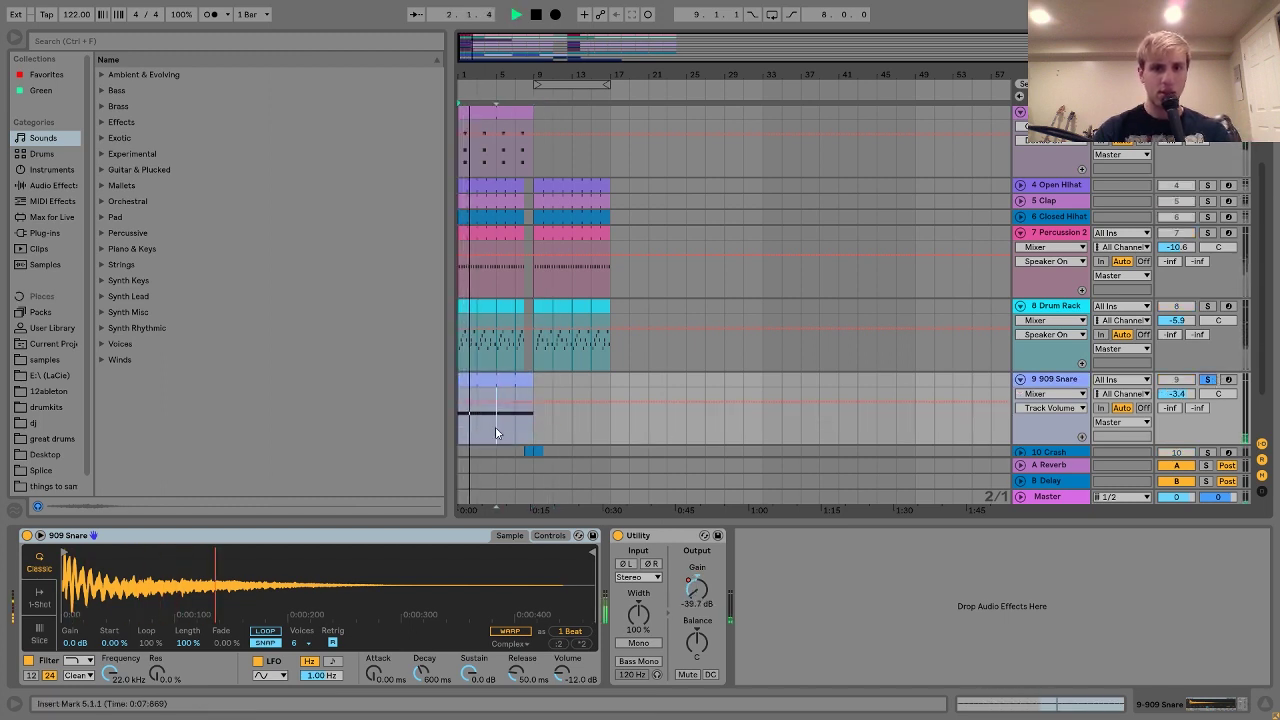
pyautogui.click(517, 431)
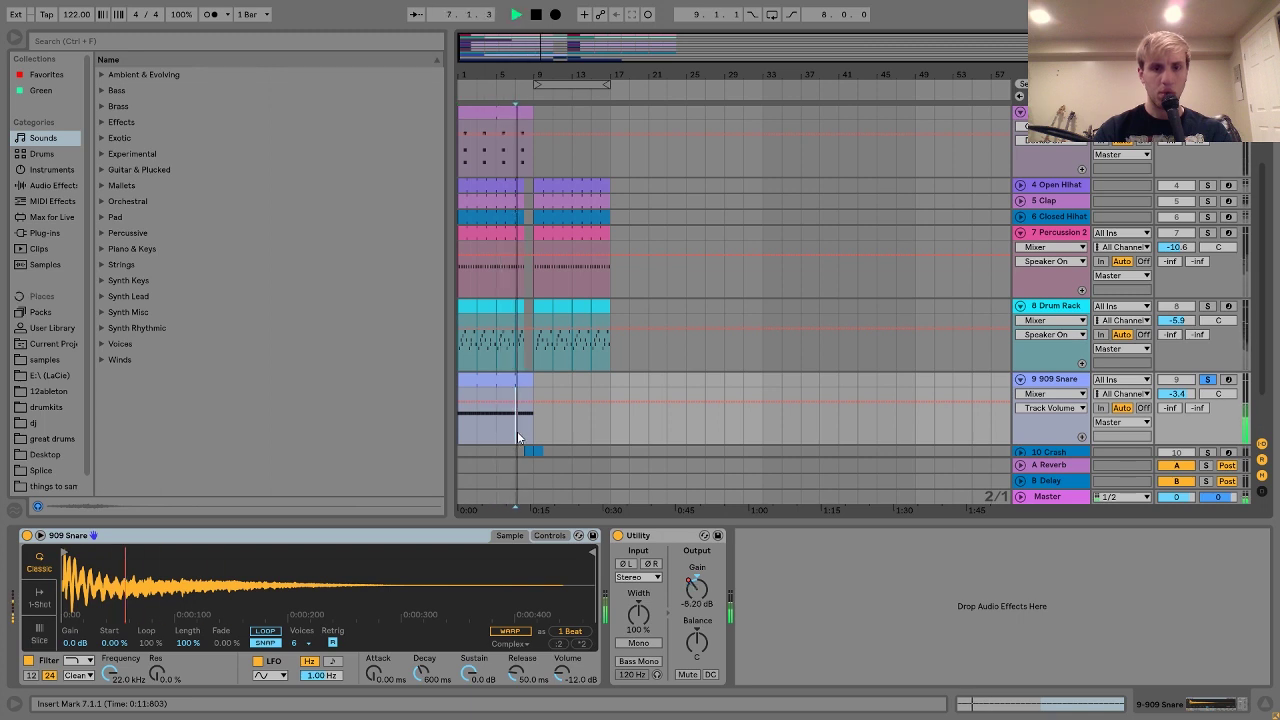
pyautogui.click(512, 379)
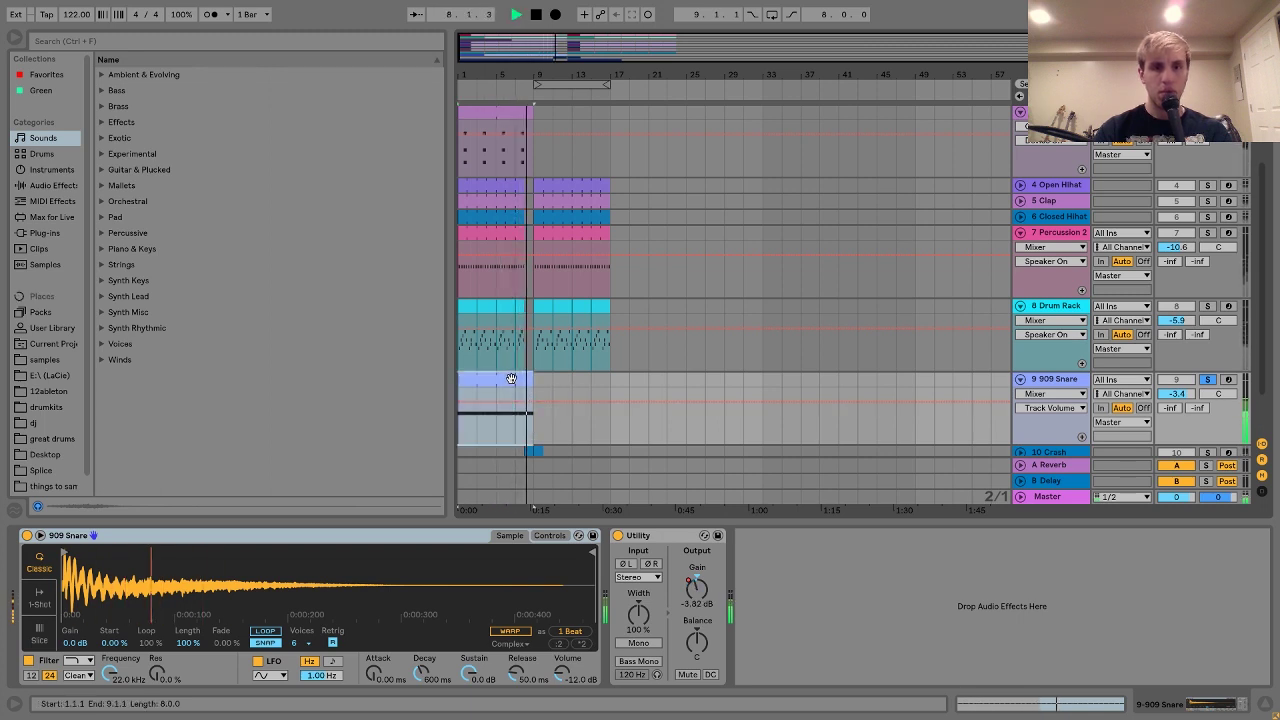
pyautogui.press('space')
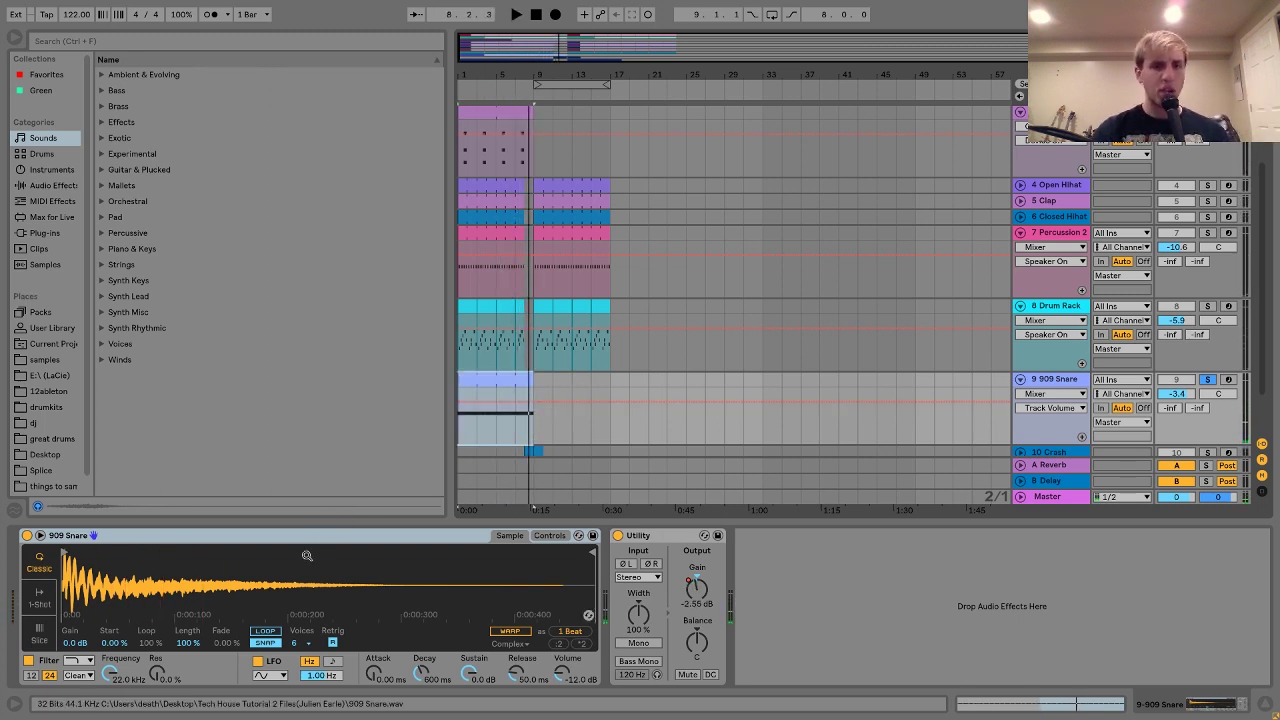
# - Locate the 909 Snare sample in the browser and inspect the snare clip's notes and groove options
pyautogui.rightClick(306, 561)
pyautogui.click(346, 580)
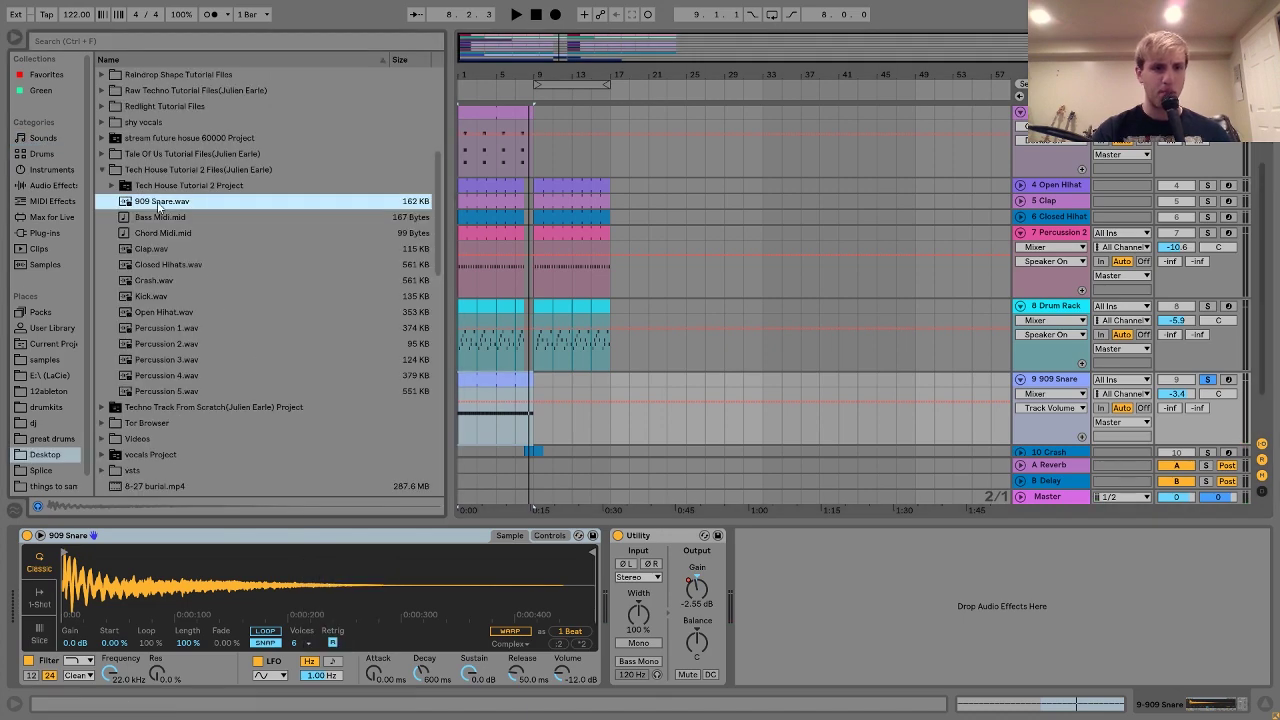
pyautogui.doubleClick(478, 380)
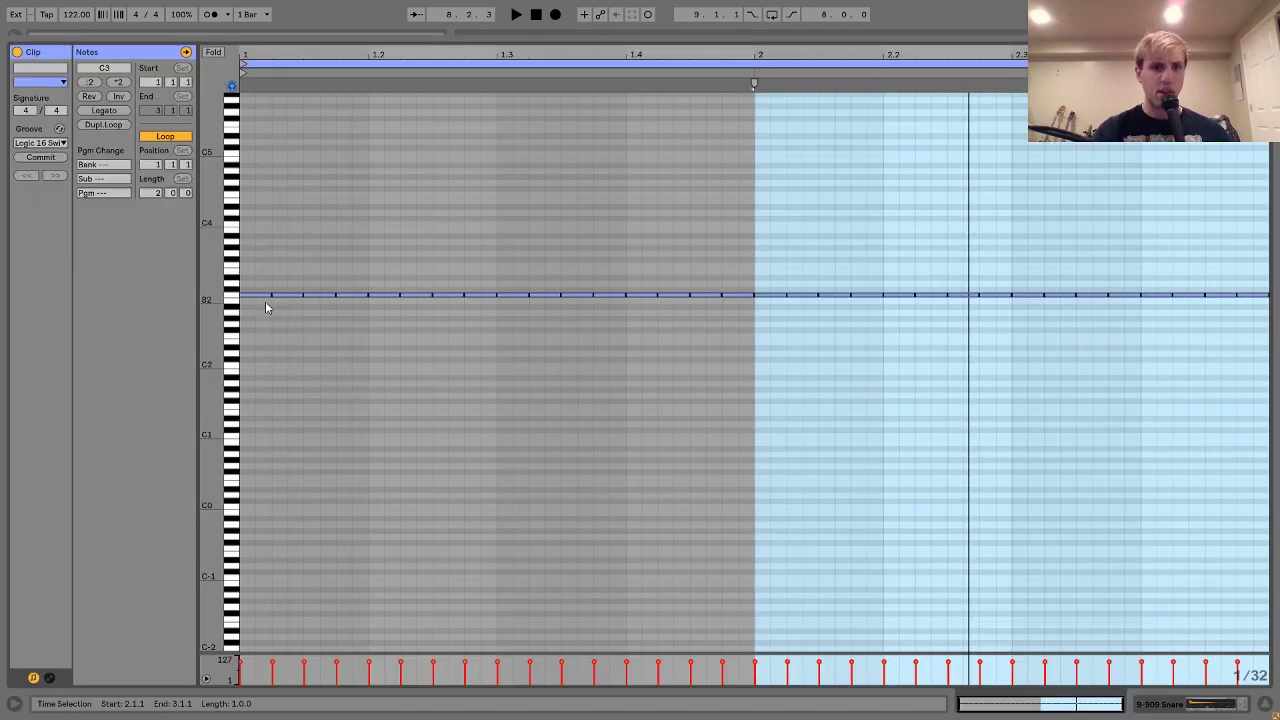
pyautogui.click(41, 143)
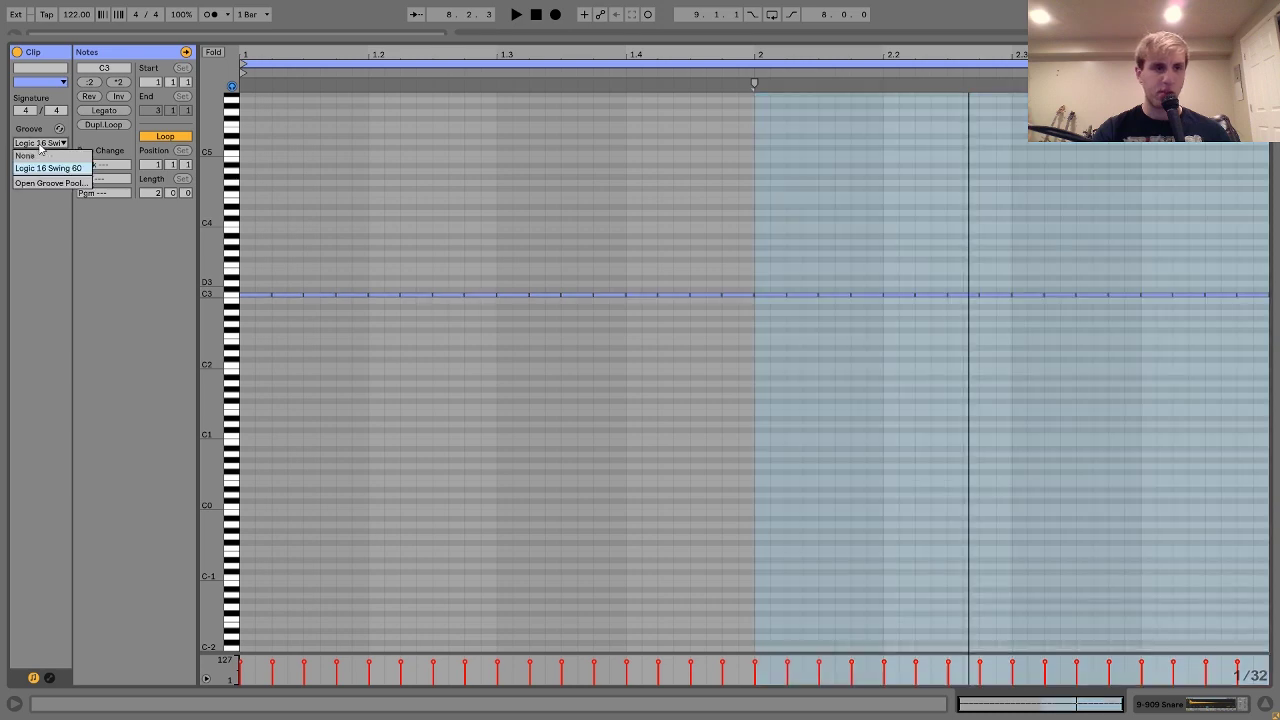
pyautogui.click(1158, 711)
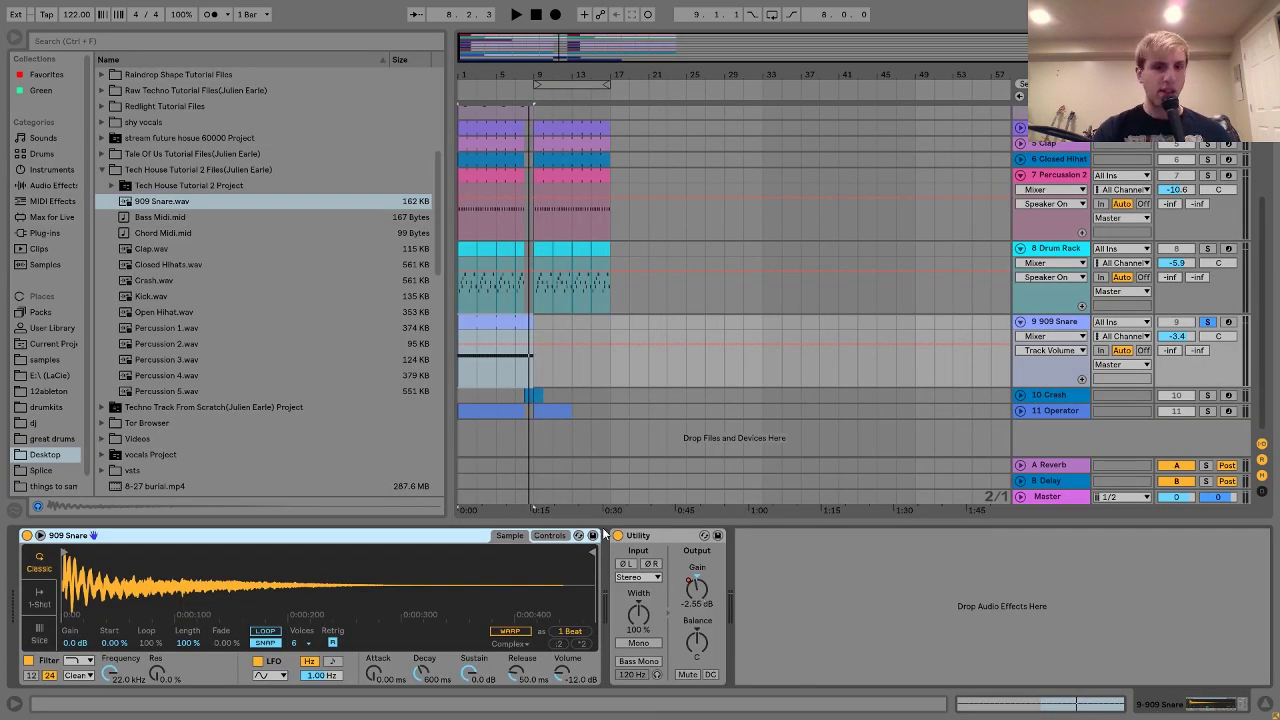
# - Show the Utility Gain automation on the 909 Snare track and audition the build-up from bar 7 with all tracks playing
pyautogui.click(699, 596)
pyautogui.moveTo(536, 357)
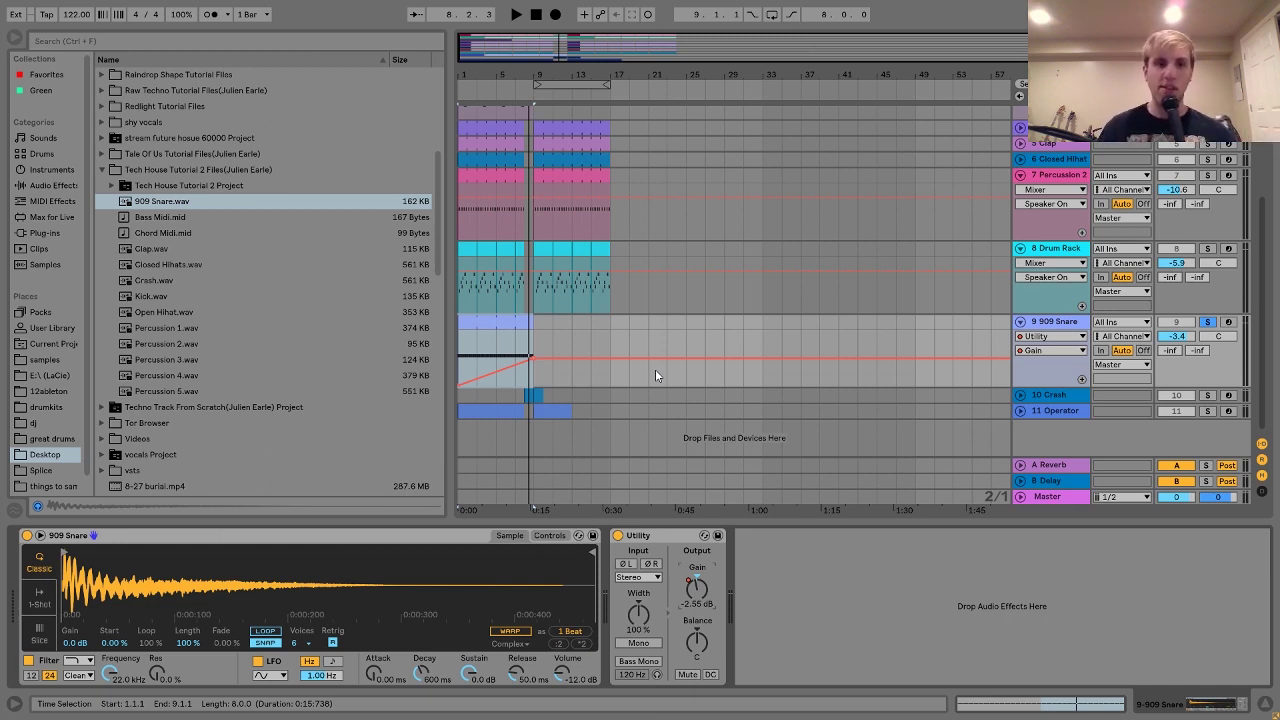
pyautogui.click(516, 351)
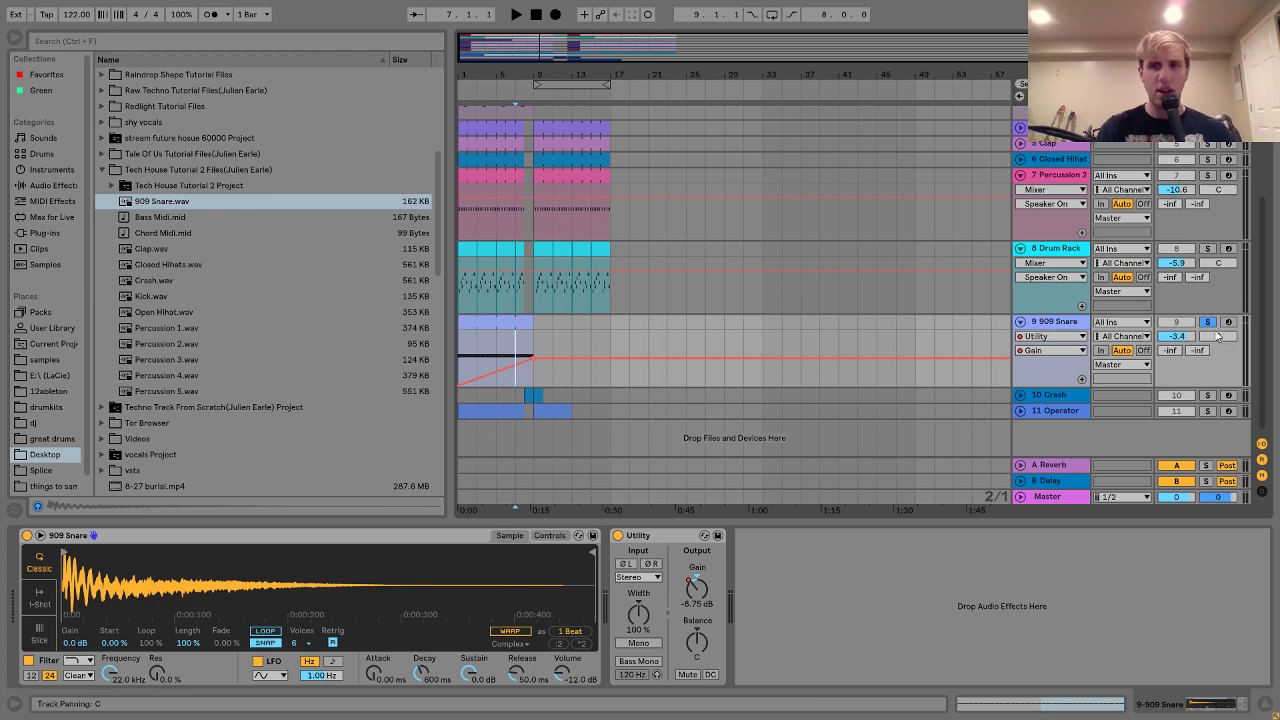
pyautogui.press('space')
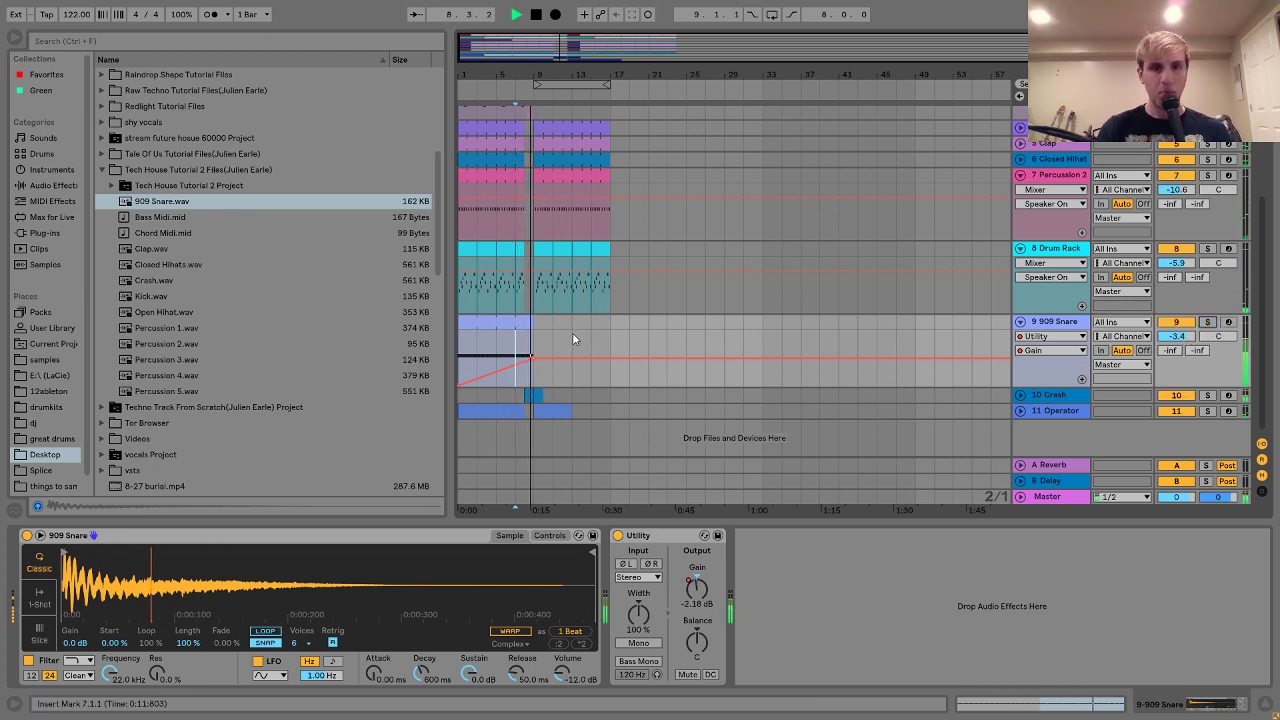
pyautogui.press('space')
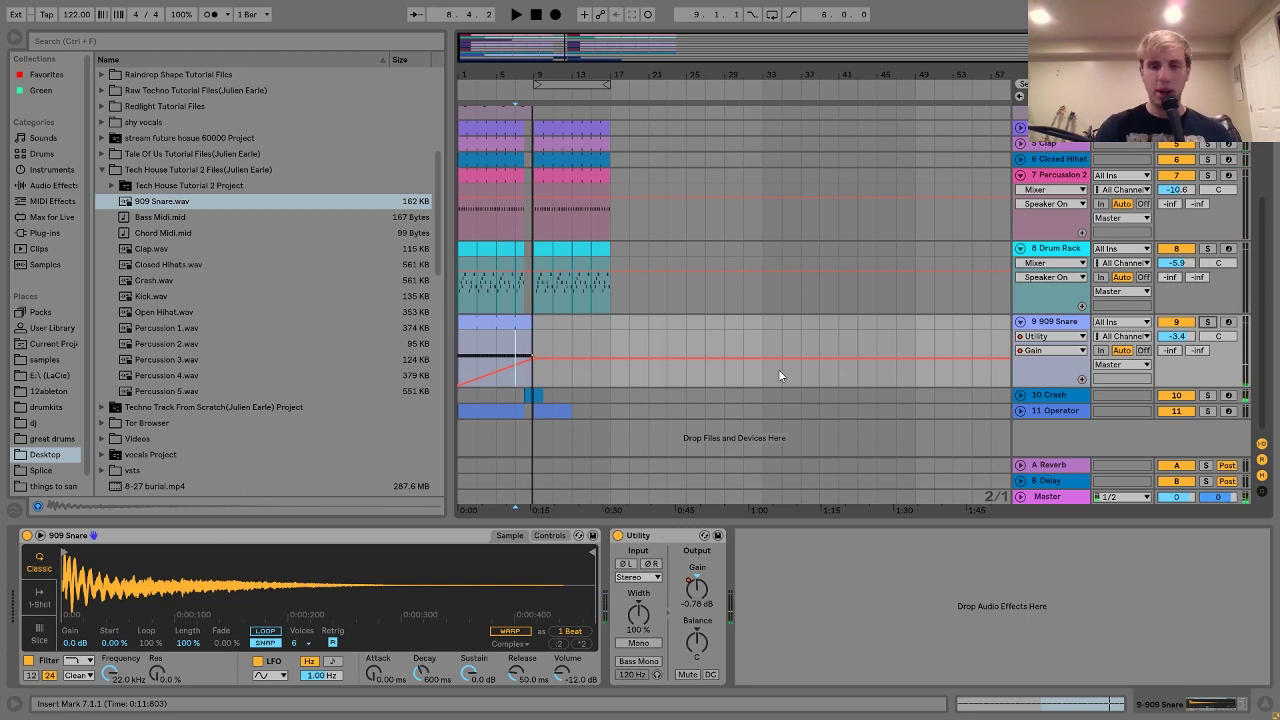
# - Unfold the Crash track, solo it, and audition its clips from bar 8
pyautogui.click(1047, 395)
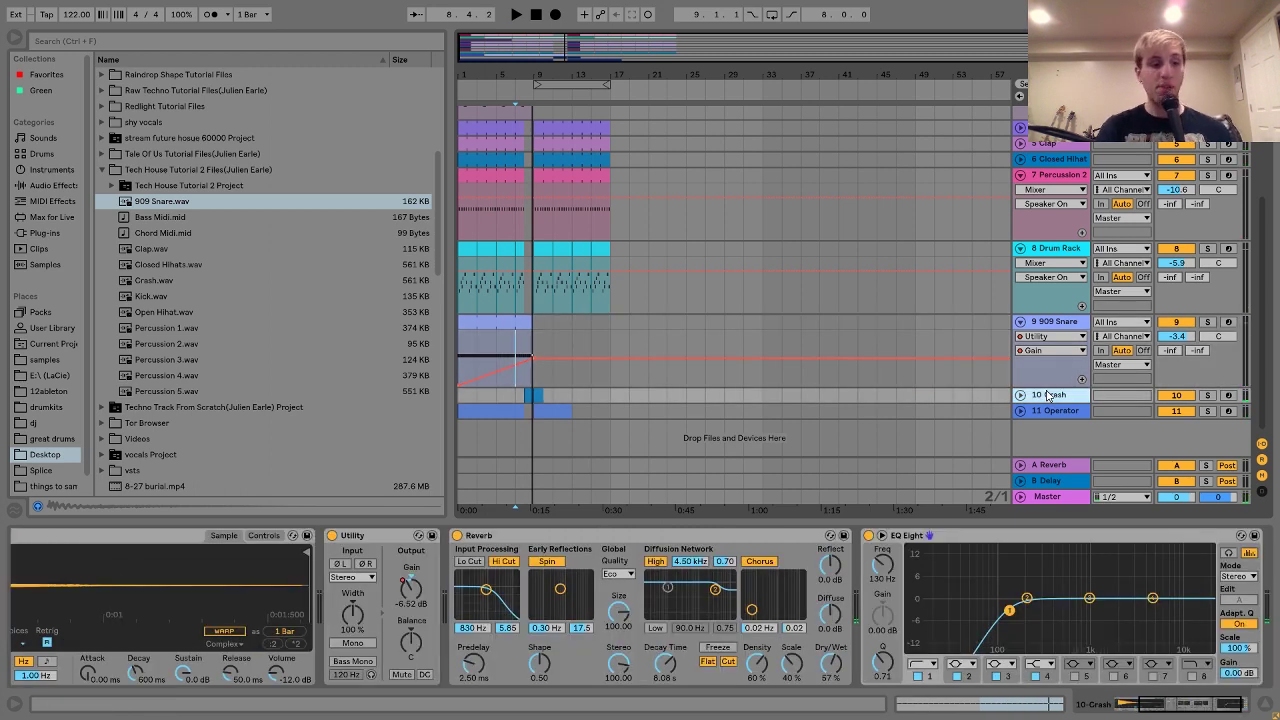
pyautogui.click(1021, 395)
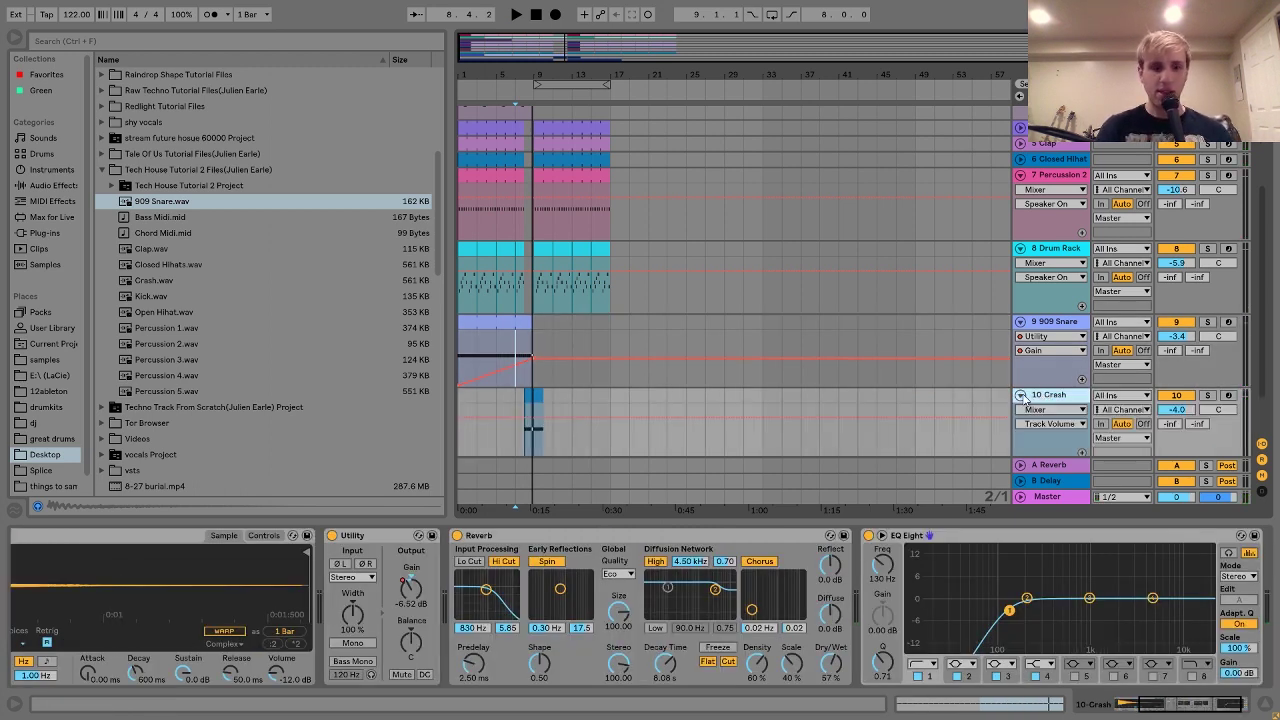
pyautogui.click(1208, 395)
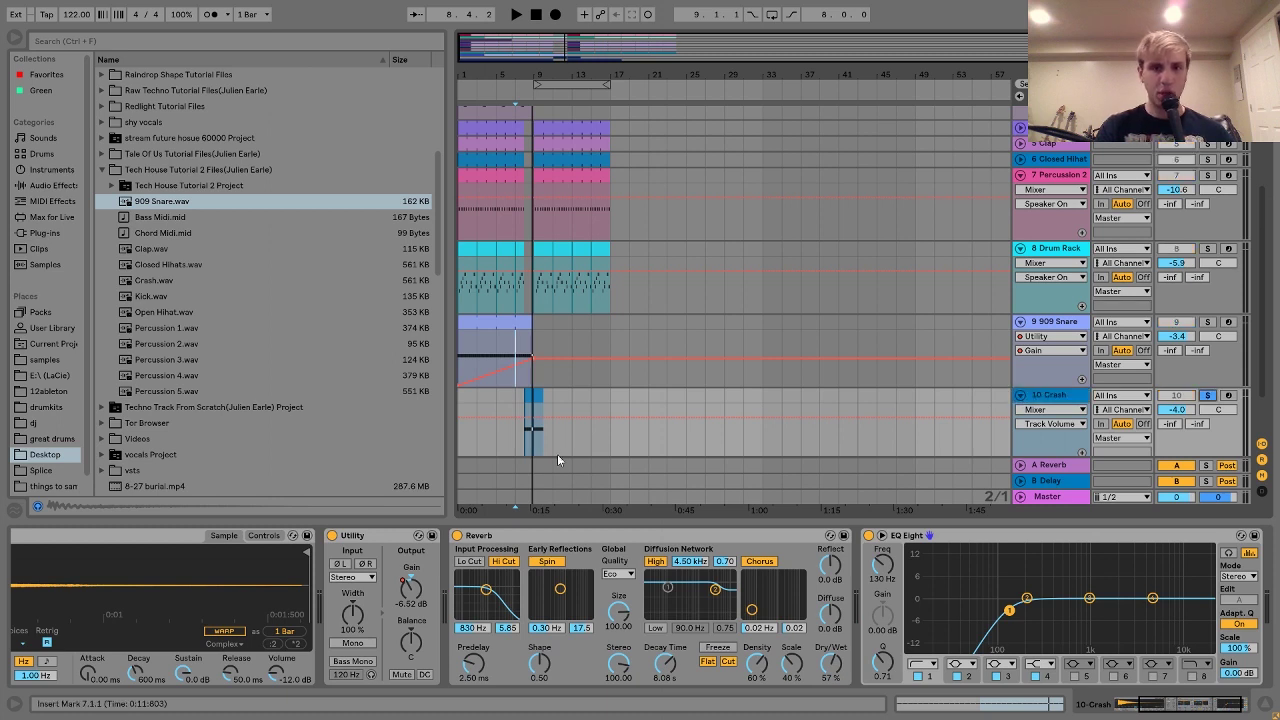
pyautogui.click(527, 391)
pyautogui.press('space')
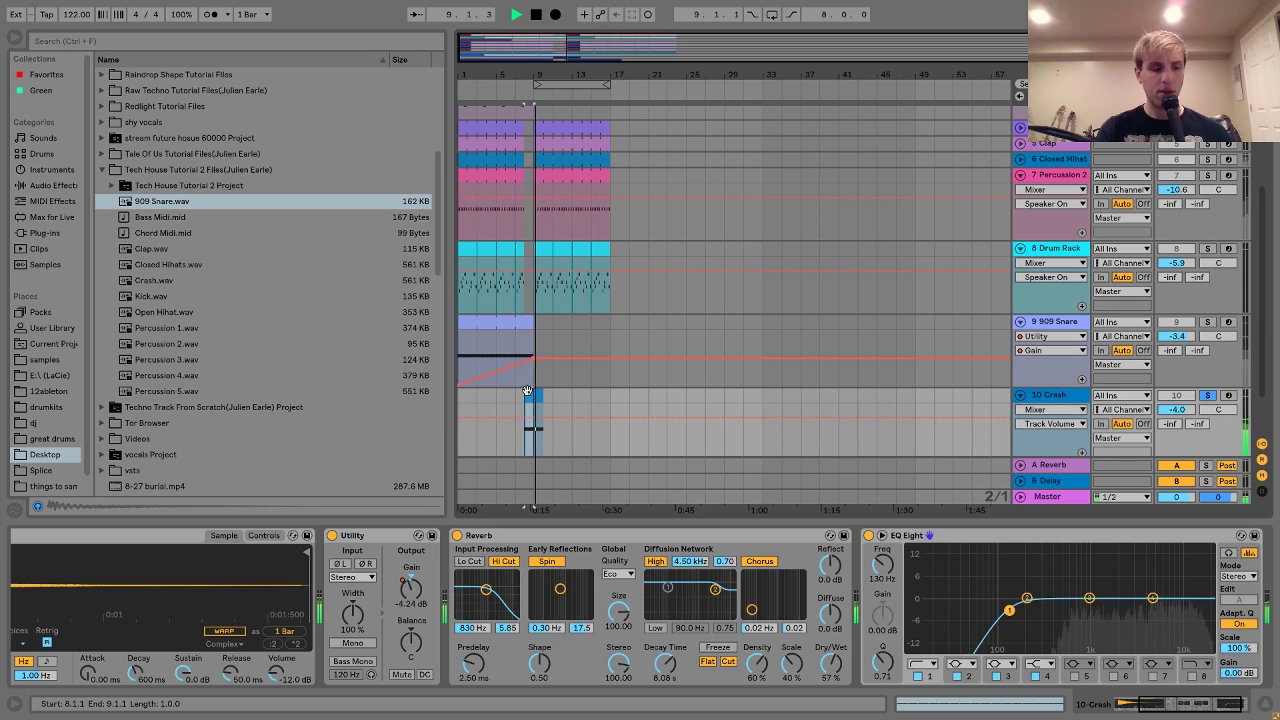
pyautogui.press('space')
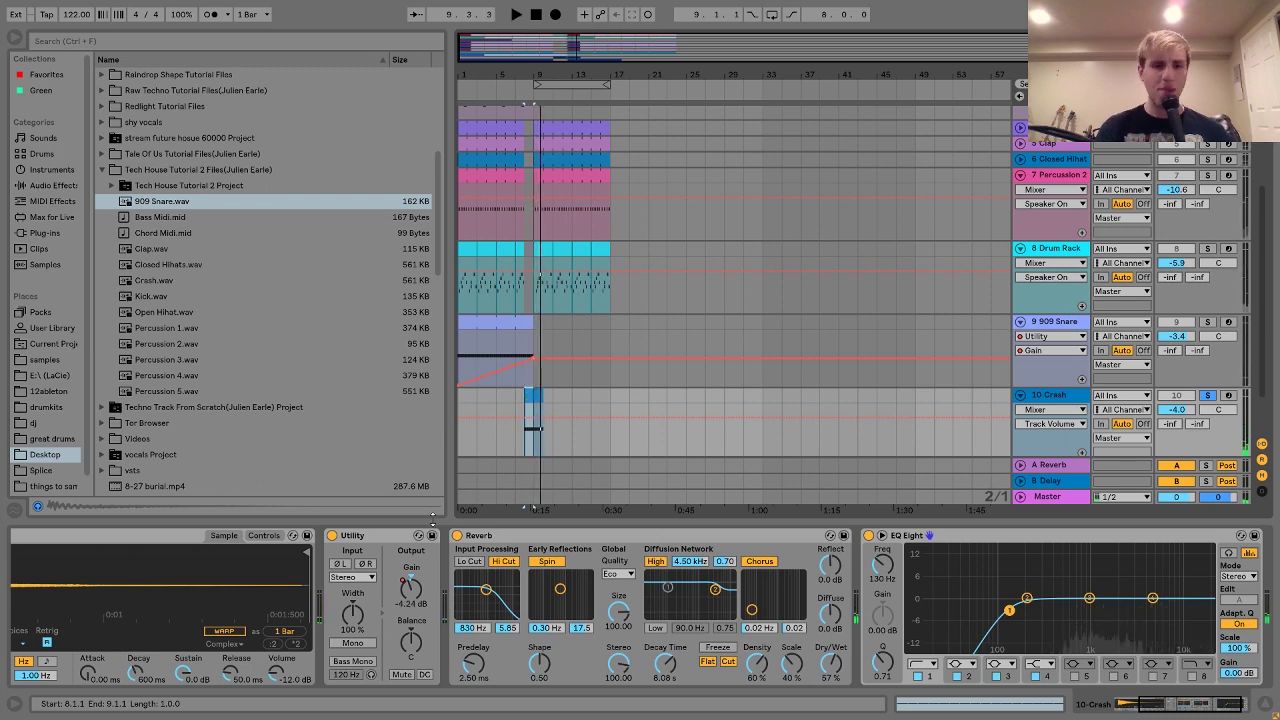
# - Locate the Crash.wav sample in the browser and inspect the notes of the crash clip at bar 9
pyautogui.click(302, 597)
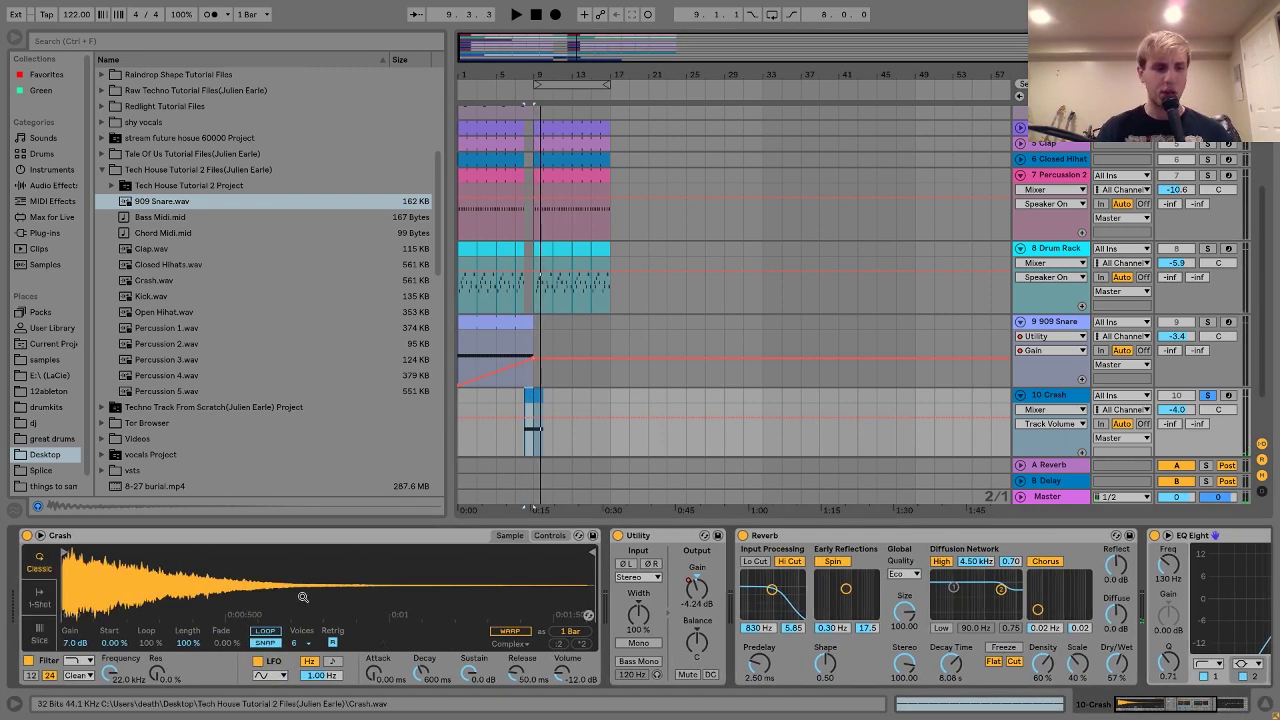
pyautogui.click(152, 281)
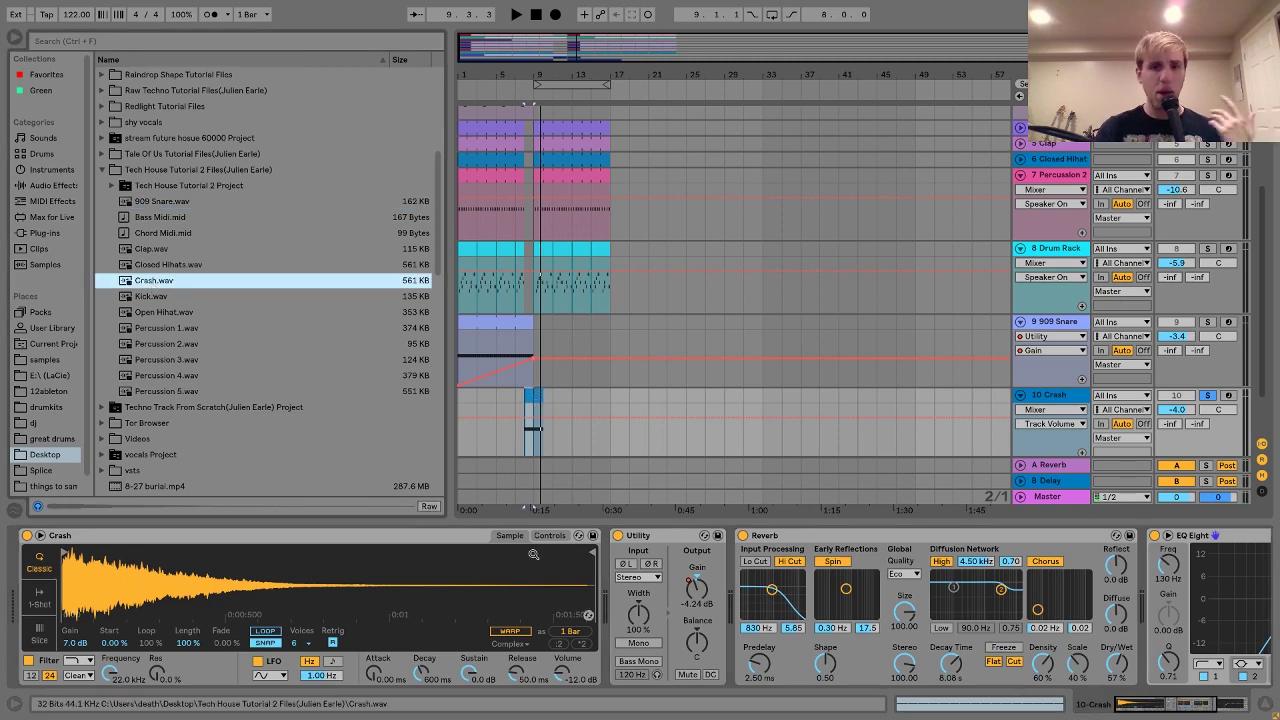
pyautogui.moveTo(524, 96); pyautogui.dragTo(527, 64)
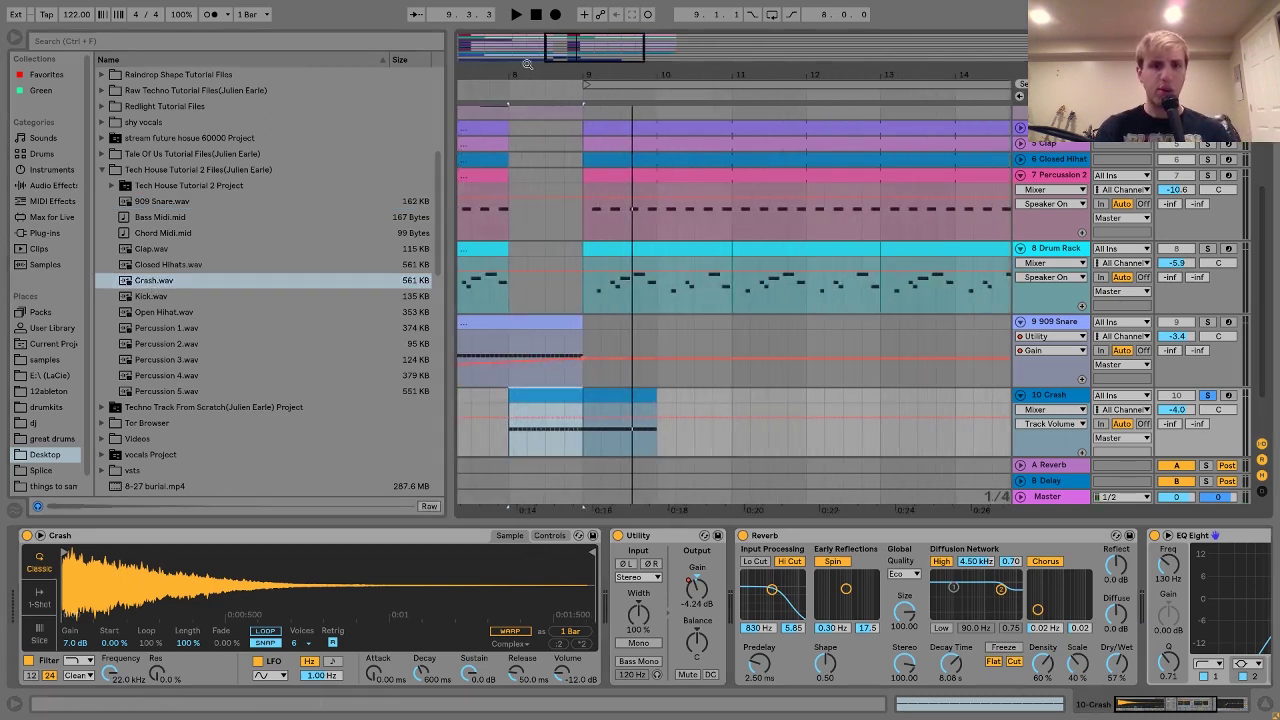
pyautogui.doubleClick(622, 405)
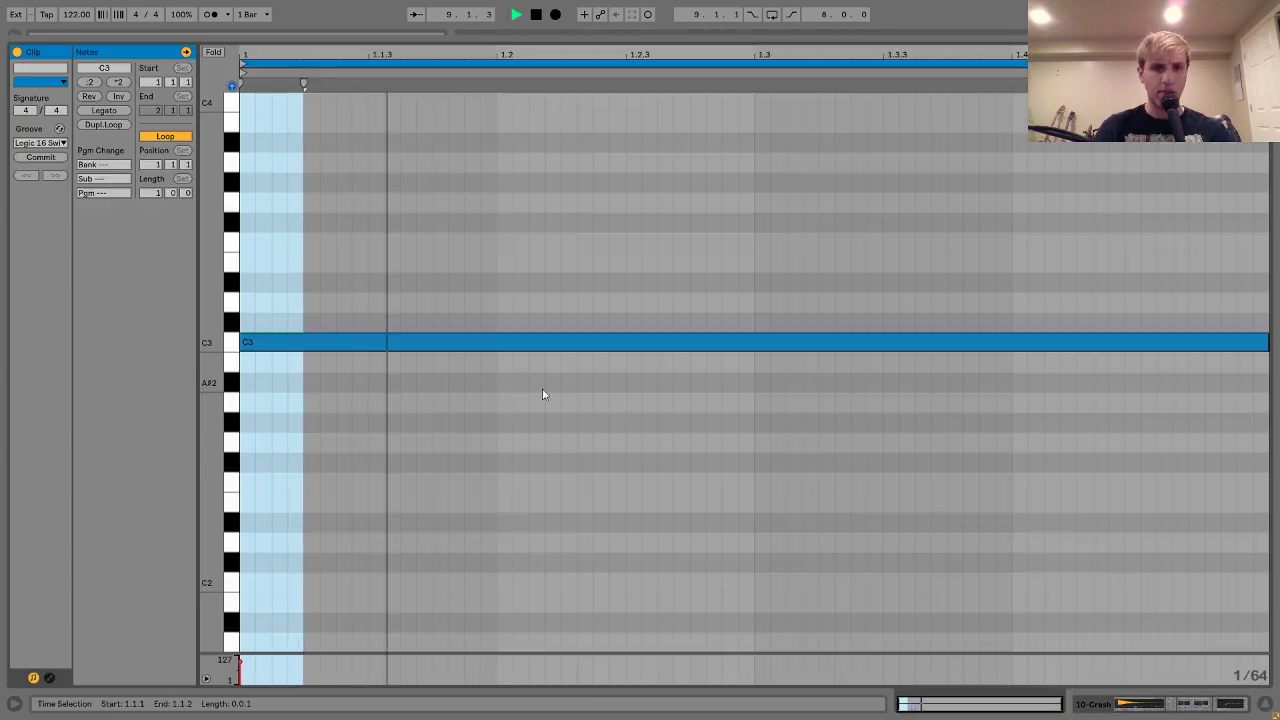
pyautogui.press('space')
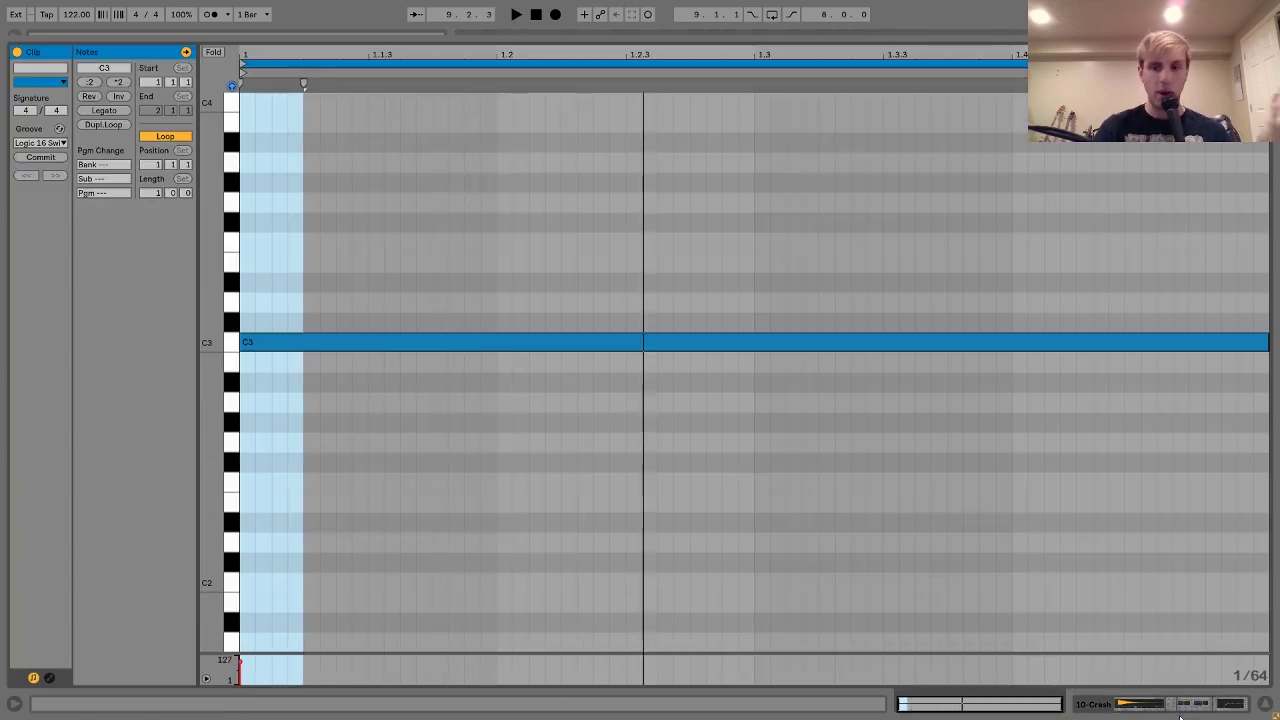
pyautogui.click(1172, 709)
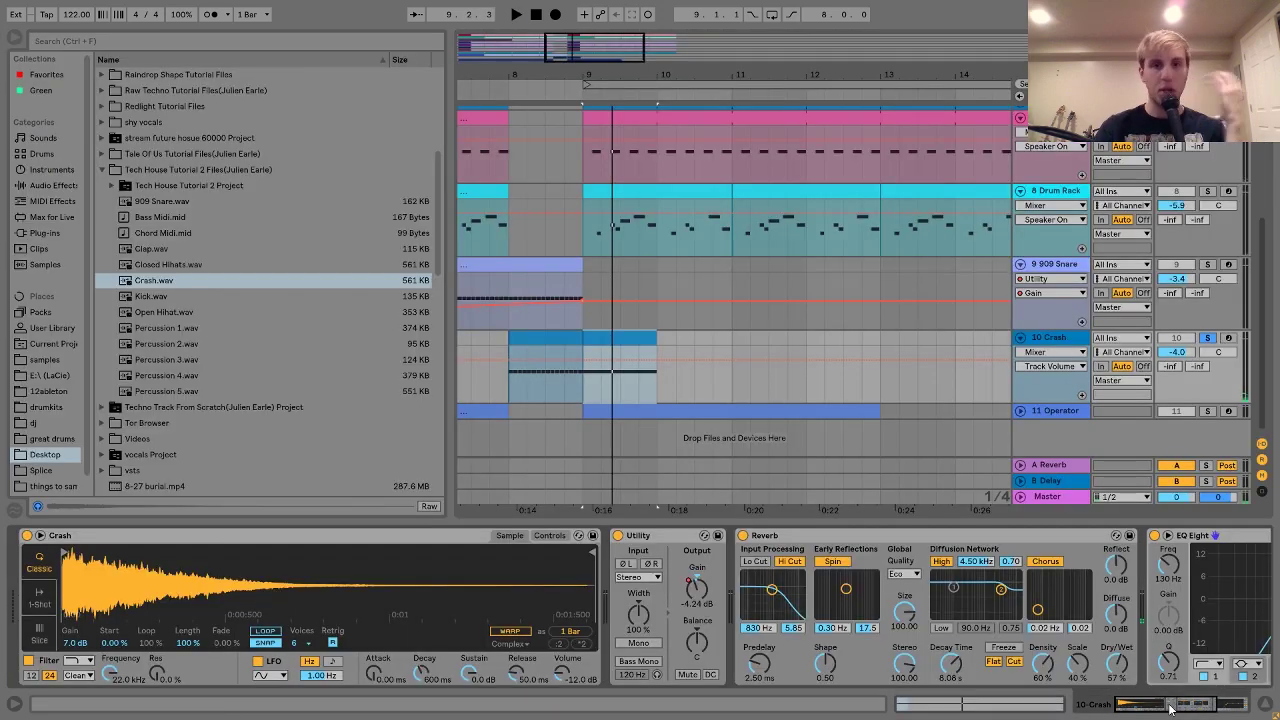
# - Inspect the notes and groove options of the crash clip at bar 8
pyautogui.doubleClick(545, 339)
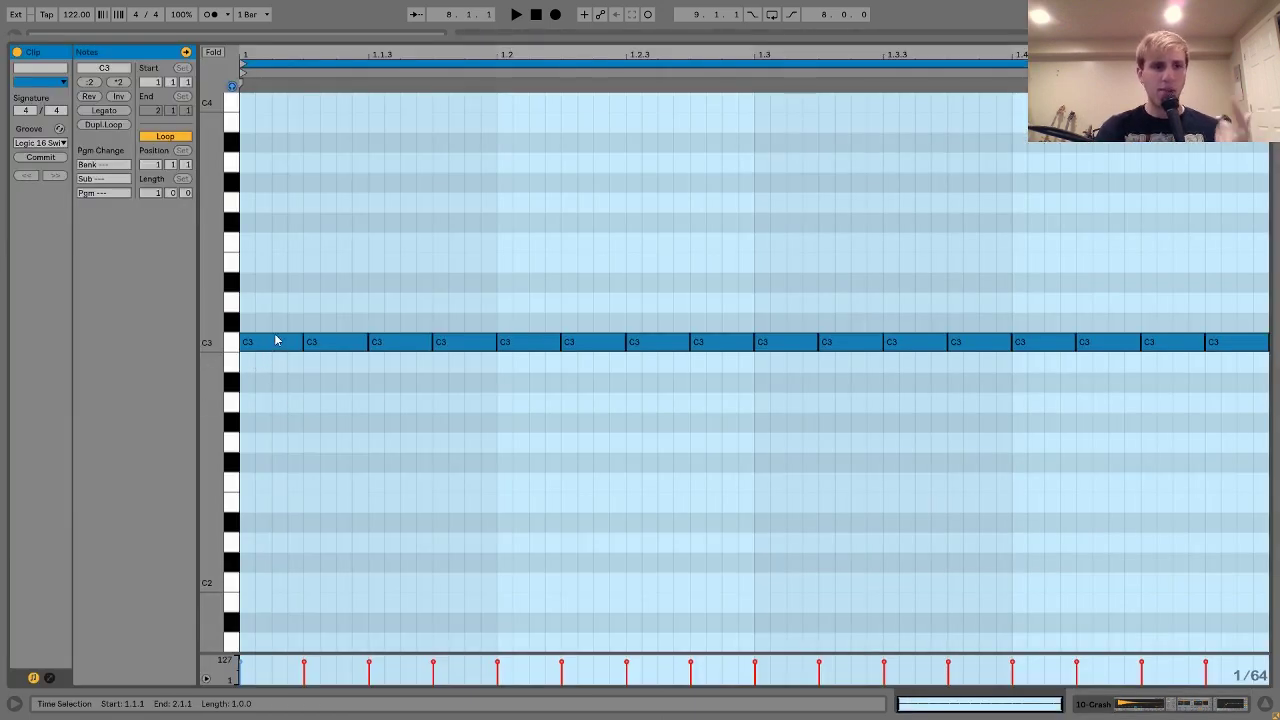
pyautogui.click(17, 142)
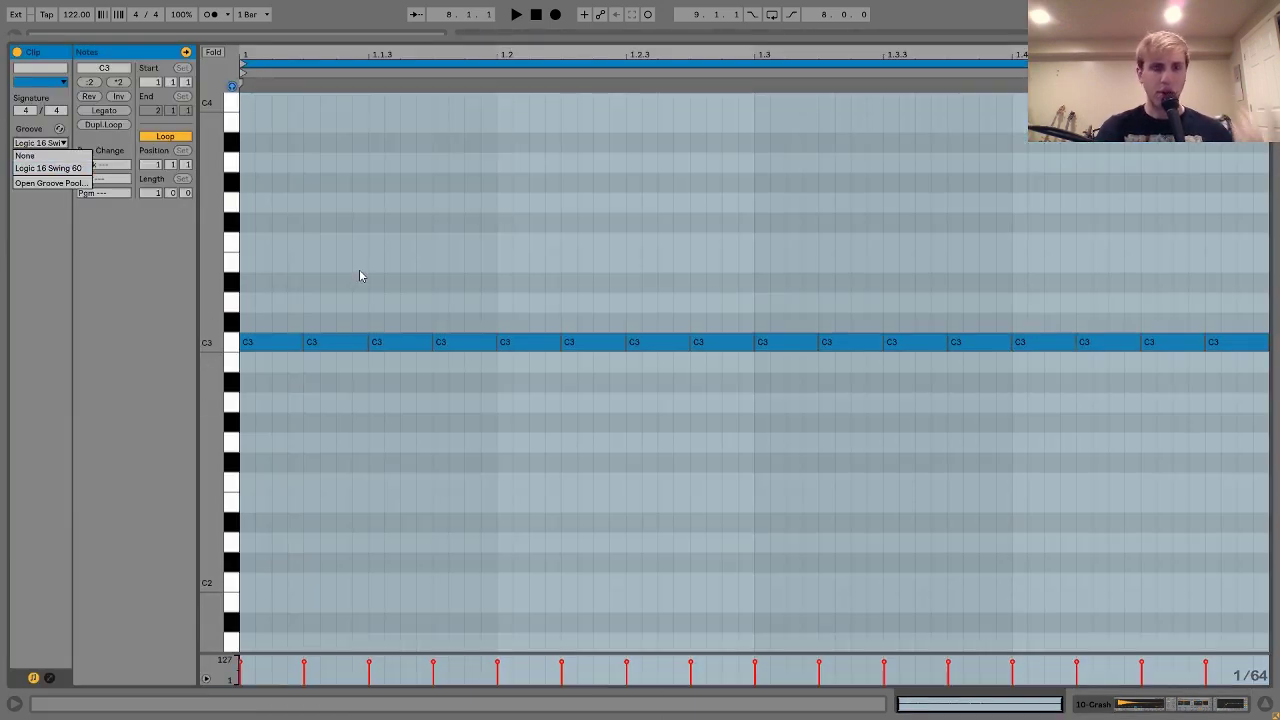
pyautogui.click(1157, 714)
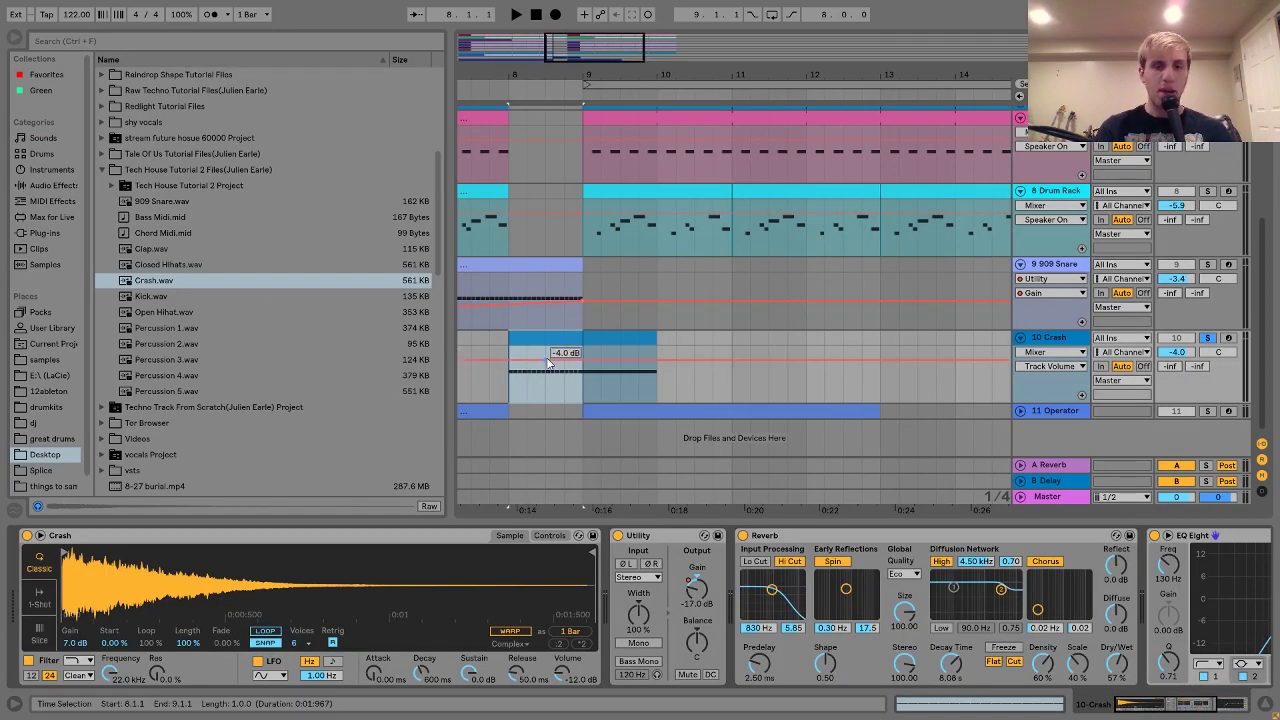
# - Unfold the Operator track, solo it together with Crash, and audition both from bar 6
pyautogui.hscroll(-5, 548, 362)
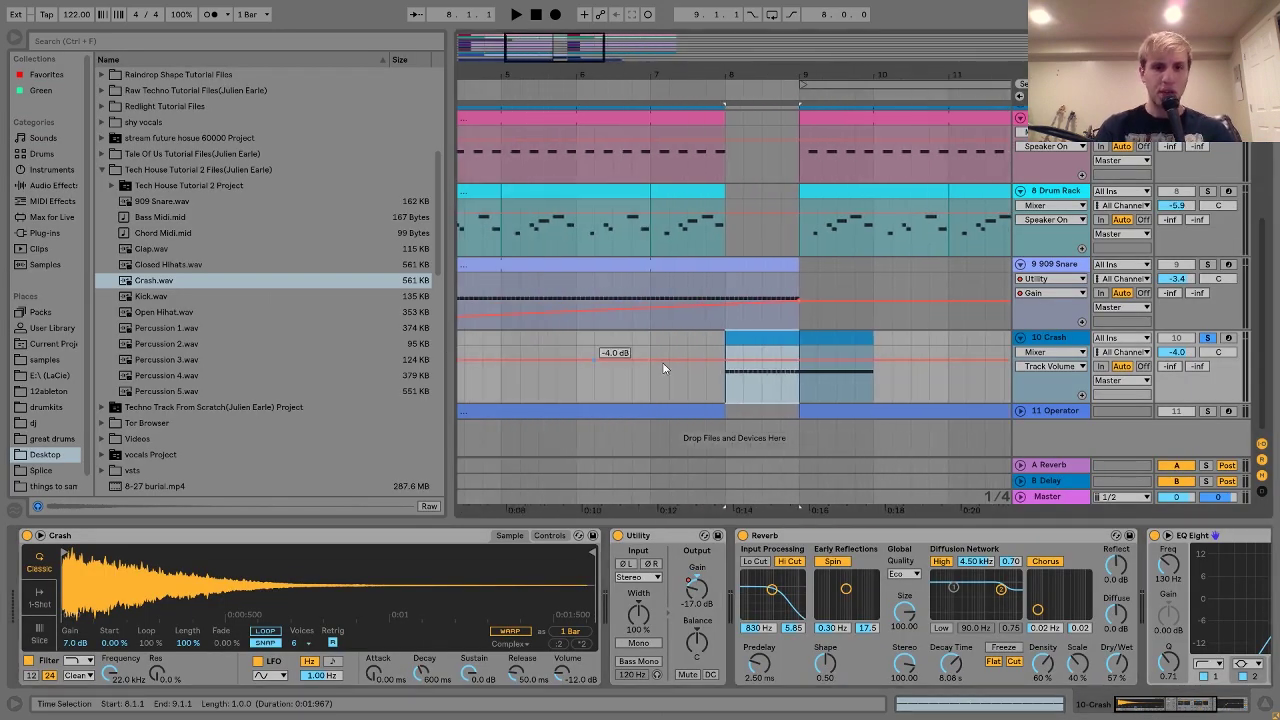
pyautogui.click(1208, 410)
pyautogui.click(1021, 410)
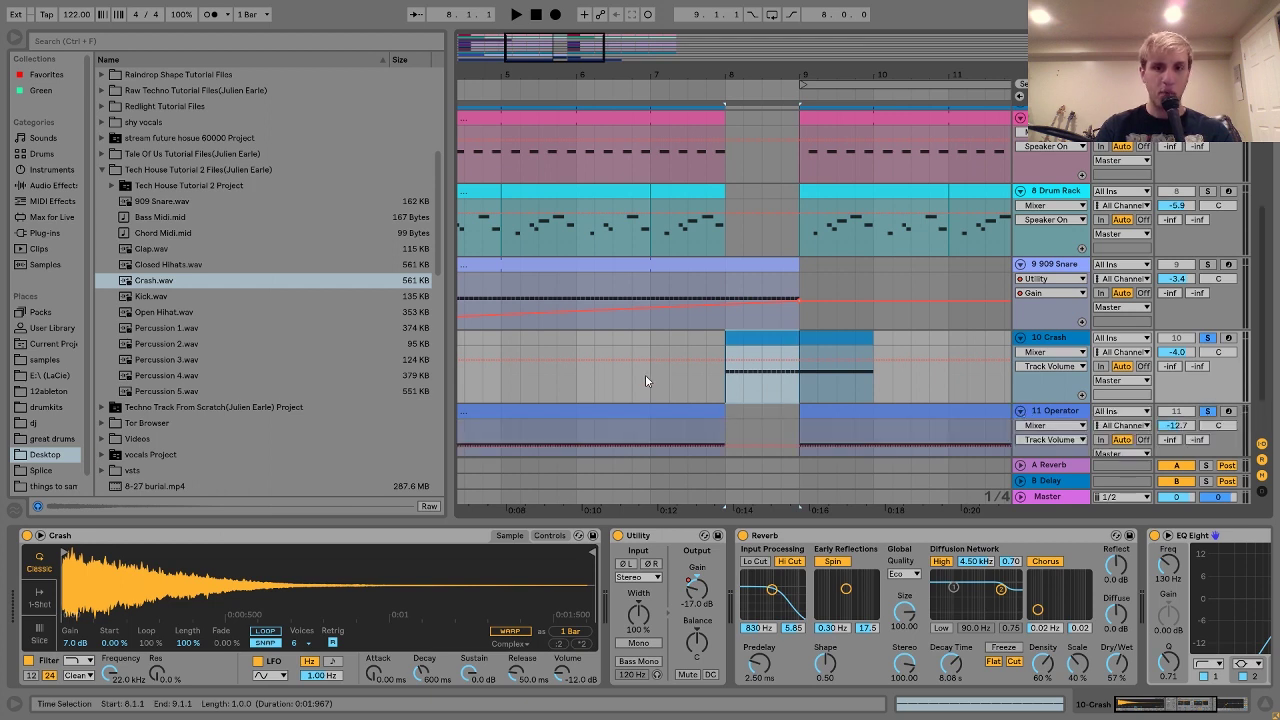
pyautogui.click(577, 344)
pyautogui.press('space')
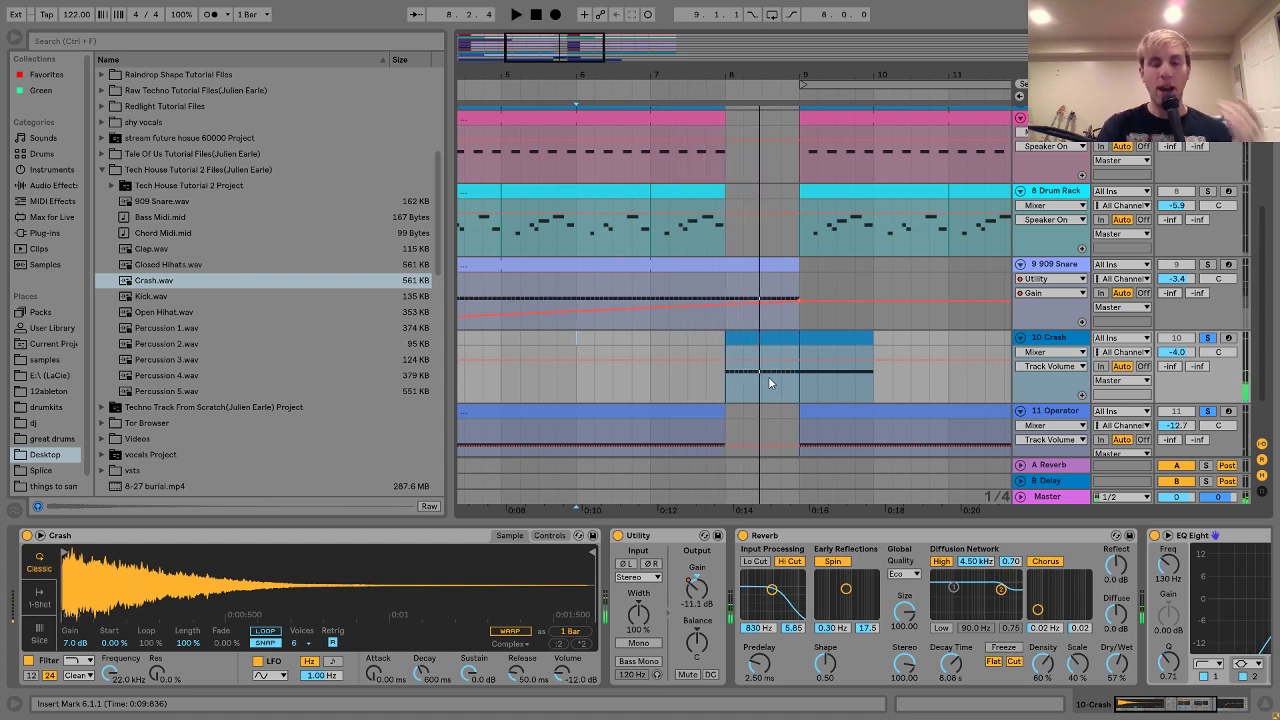
pyautogui.press('space')
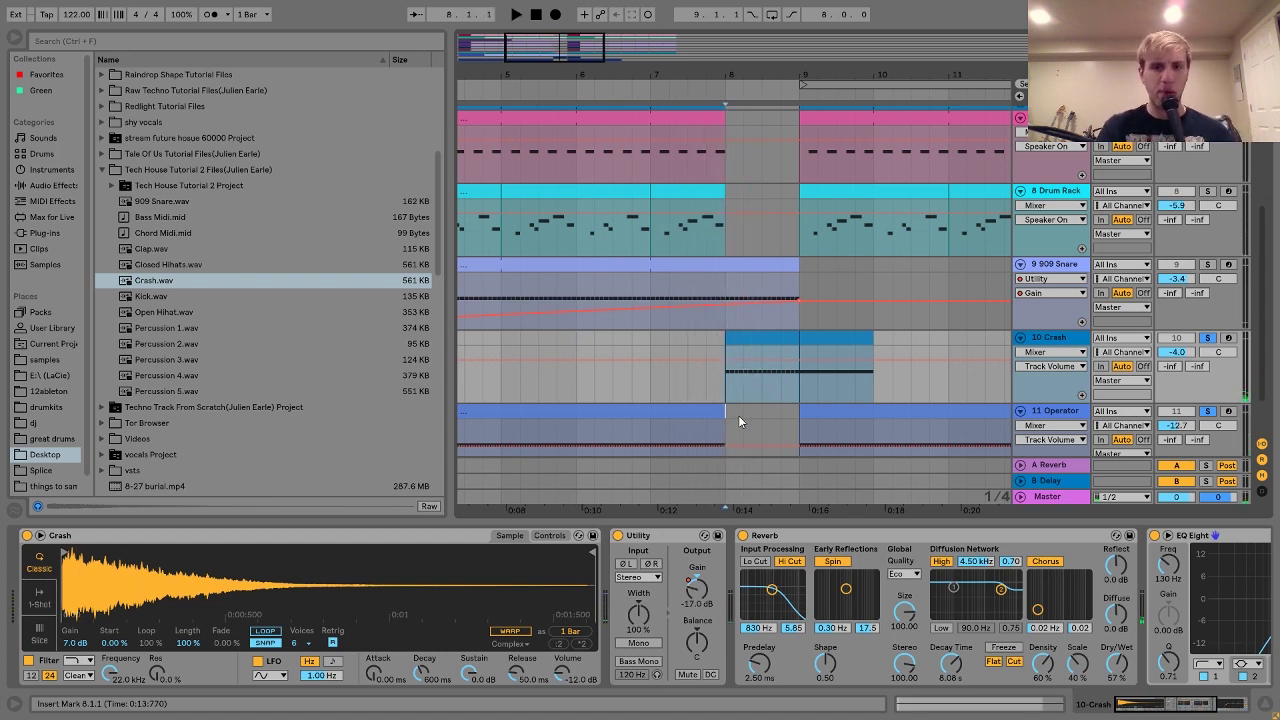
# - Highlight the Operator gap at bar 8, unsolo the tracks, and audition the crash clips at bars 8 and 9 in the full mix
pyautogui.moveTo(738, 415); pyautogui.dragTo(795, 426)
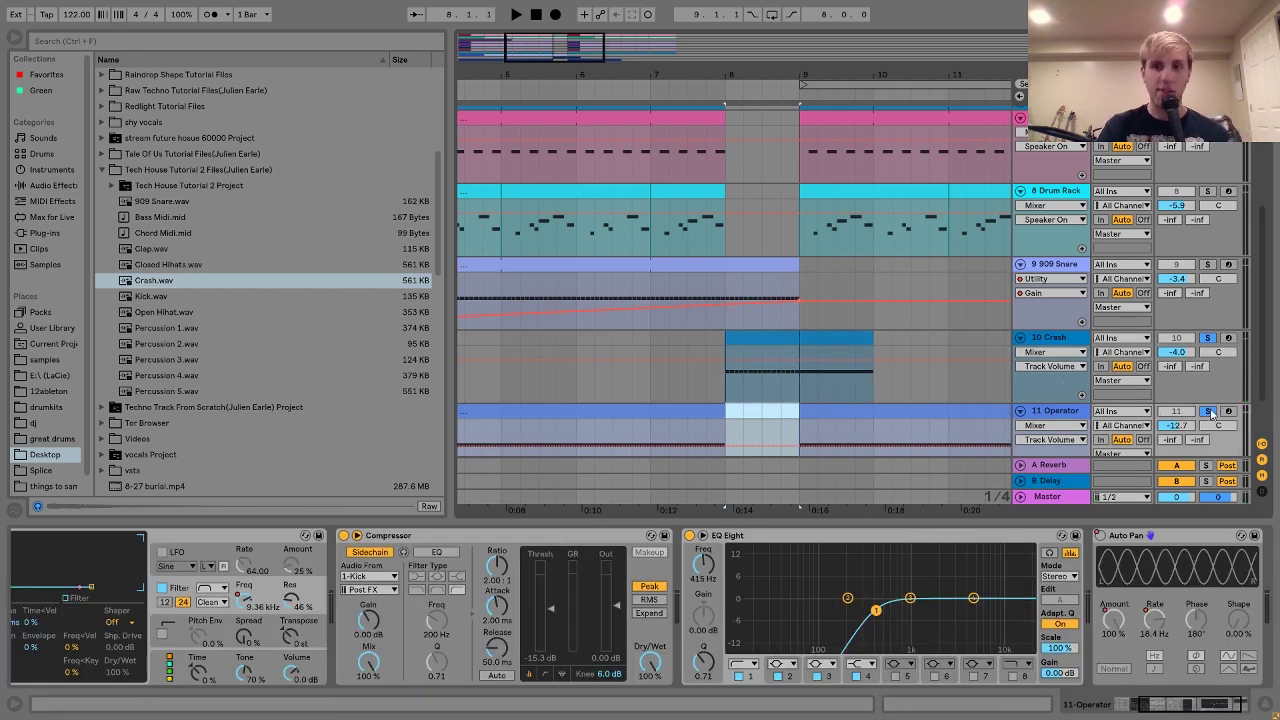
pyautogui.click(743, 338)
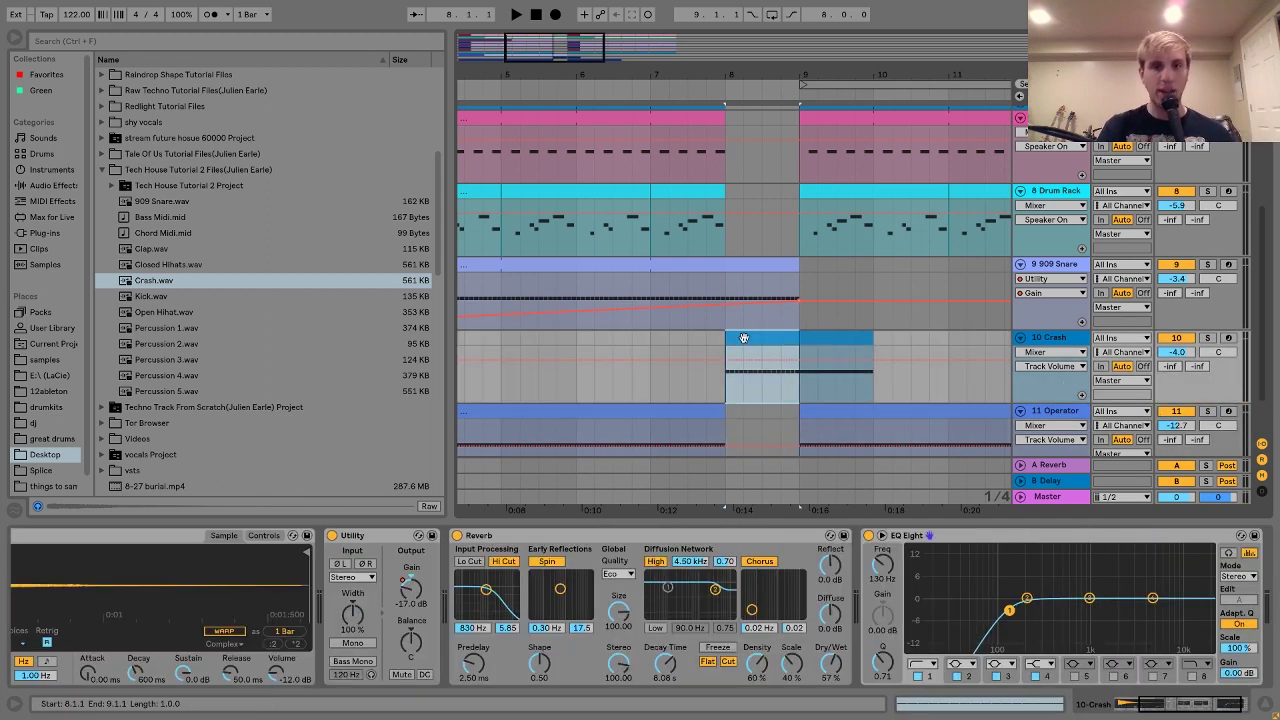
pyautogui.press('space')
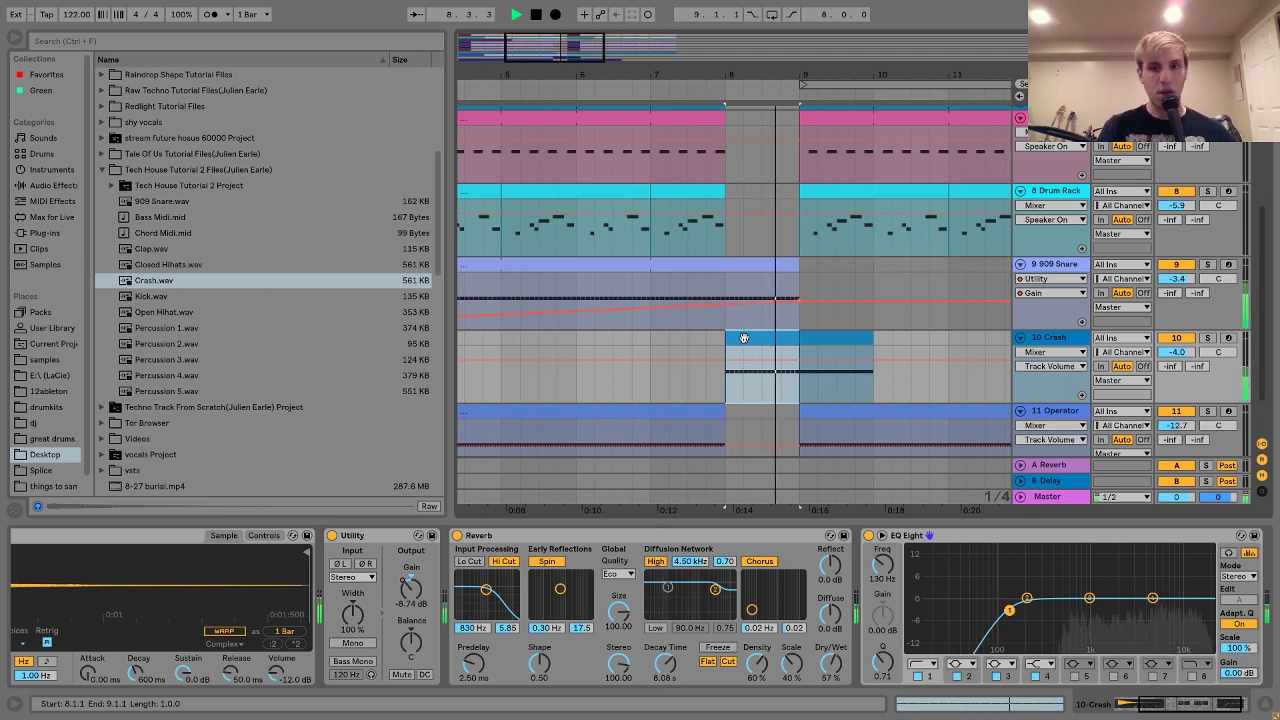
pyautogui.press('space')
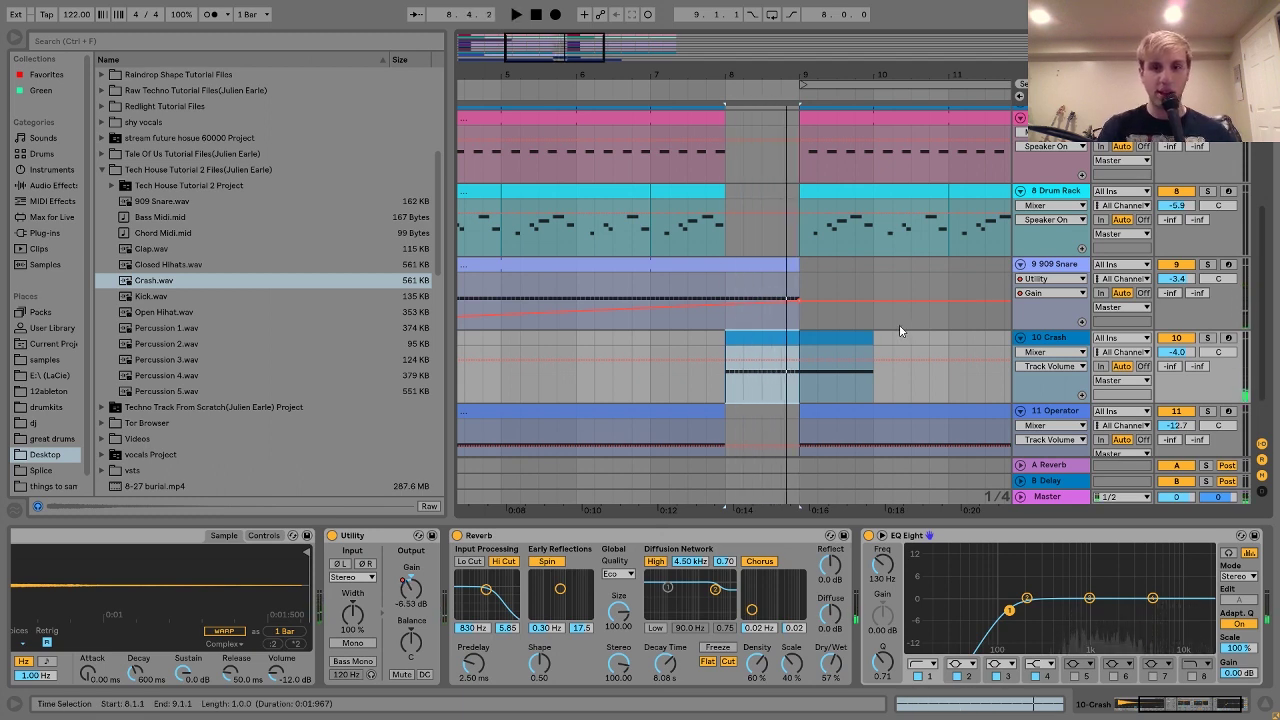
pyautogui.click(847, 337)
pyautogui.press('space')
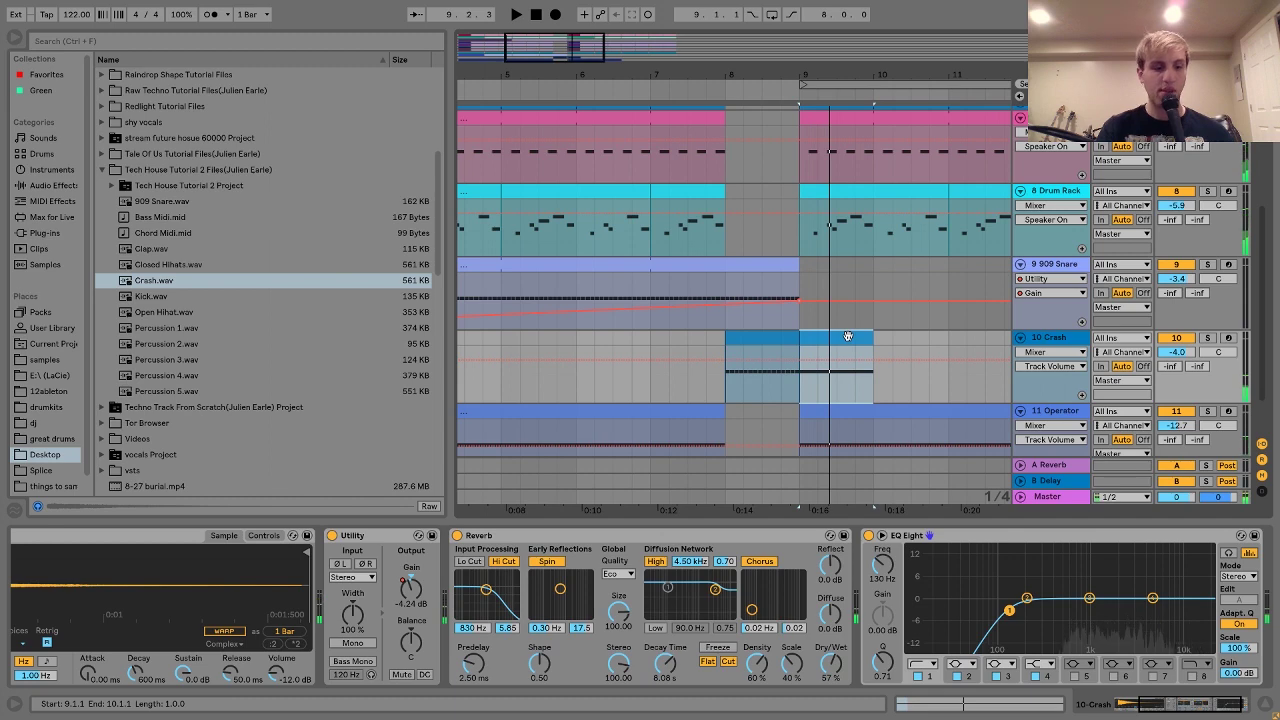
# - Solo the Operator track and audition its sweep from bar 6 and again from bar 3
pyautogui.press('-')
pyautogui.press('-')
pyautogui.press('-')
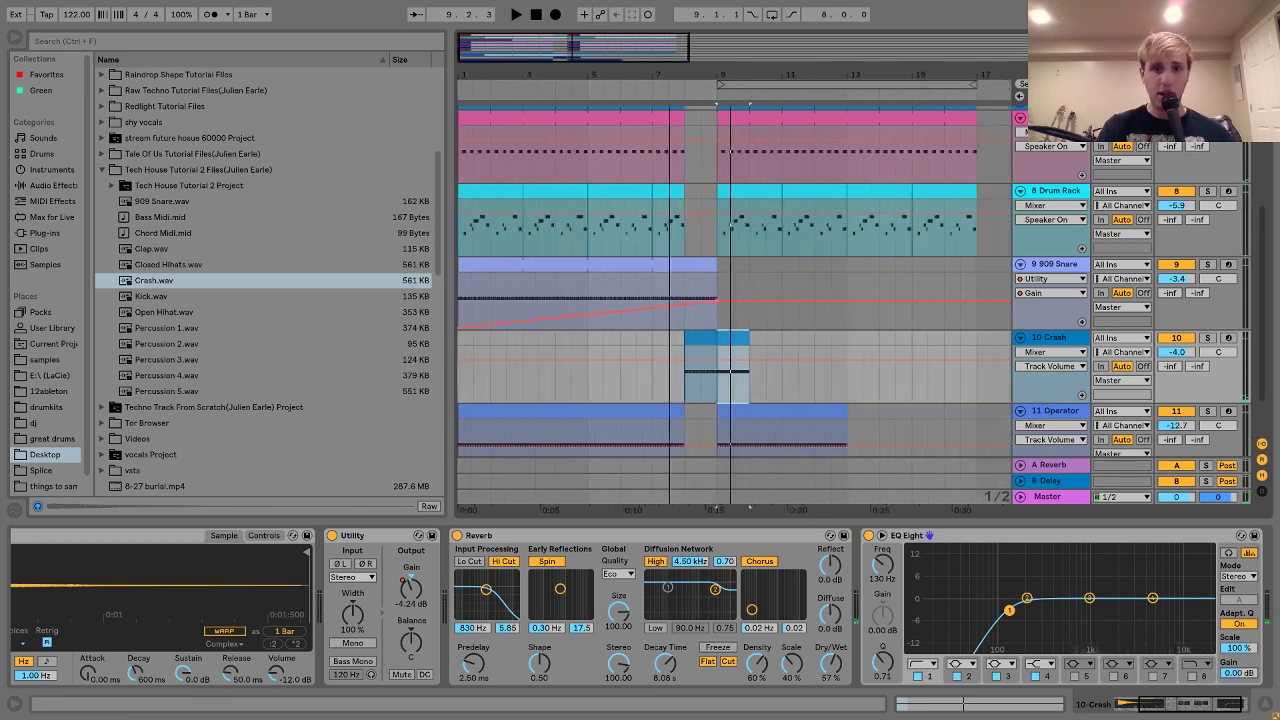
pyautogui.press('space')
pyautogui.click(518, 411)
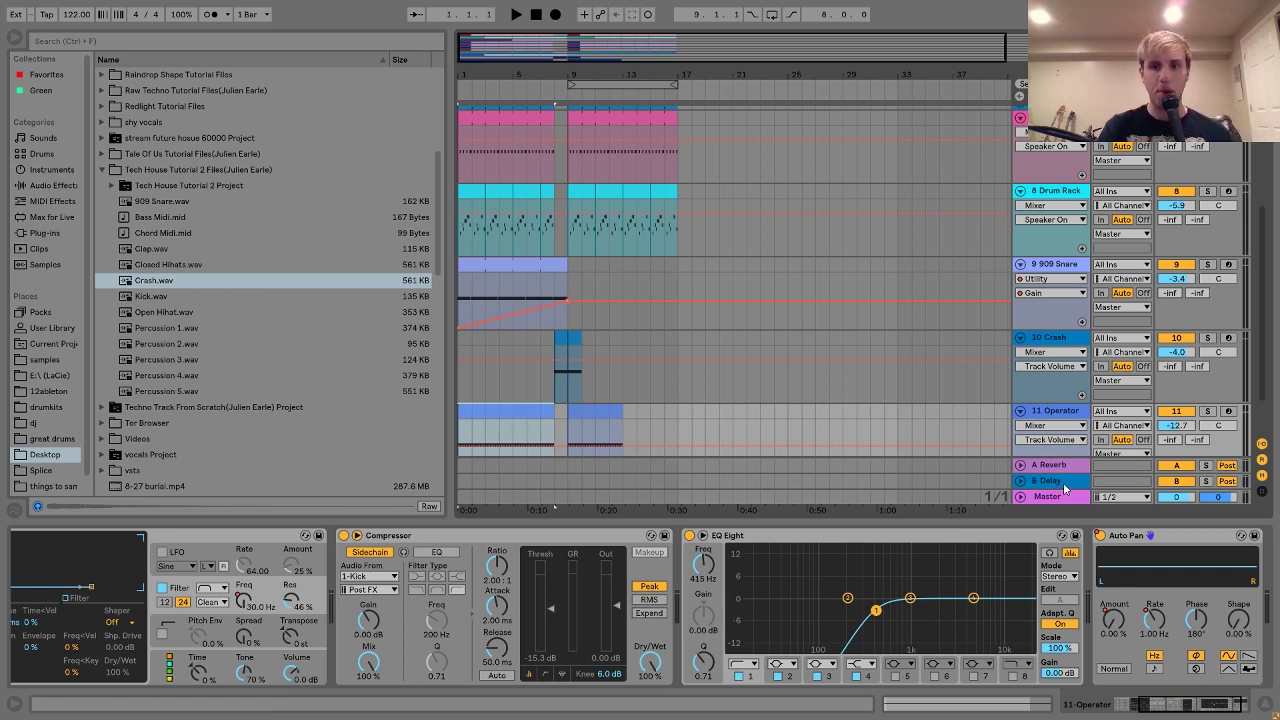
pyautogui.click(1207, 411)
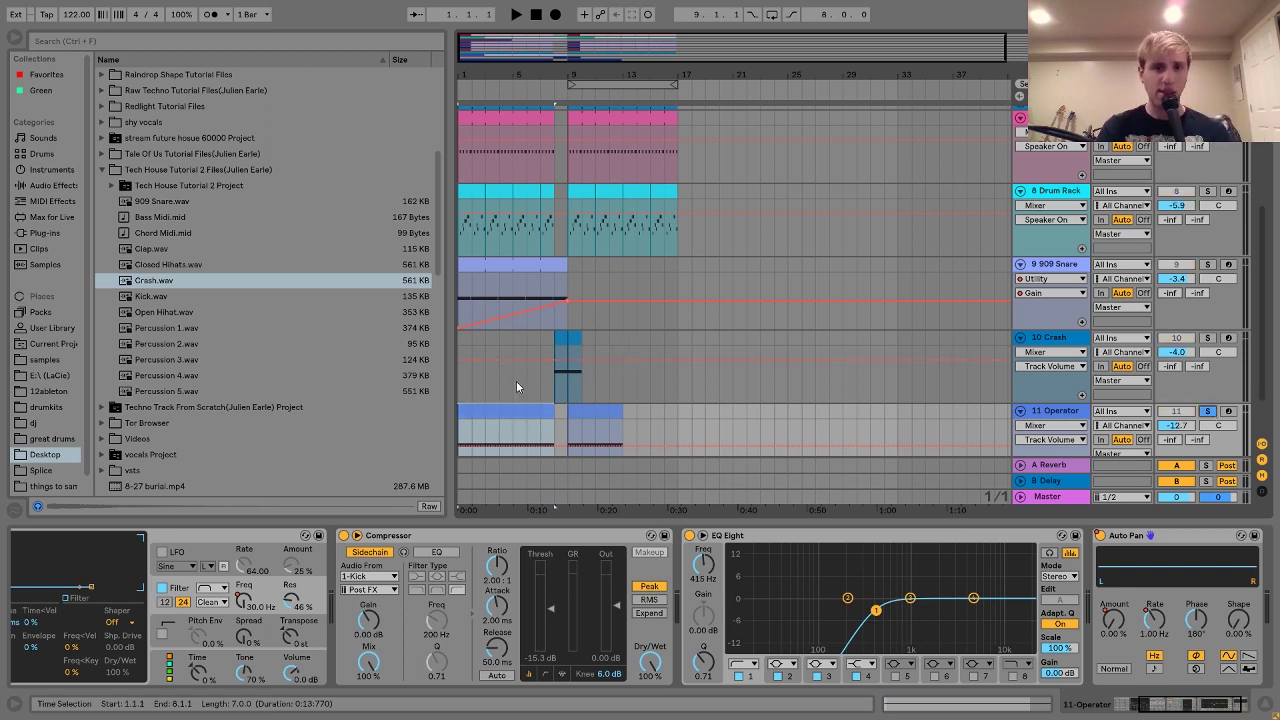
pyautogui.click(528, 440)
pyautogui.press('space')
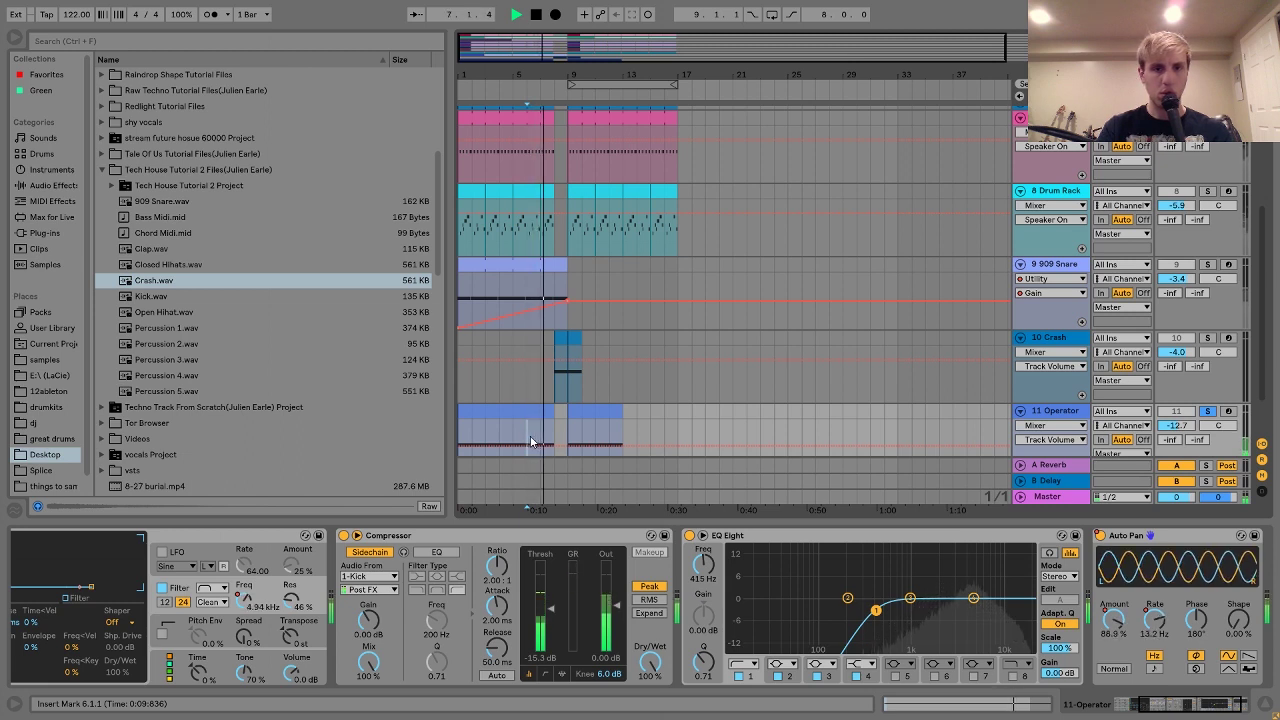
pyautogui.click(481, 438)
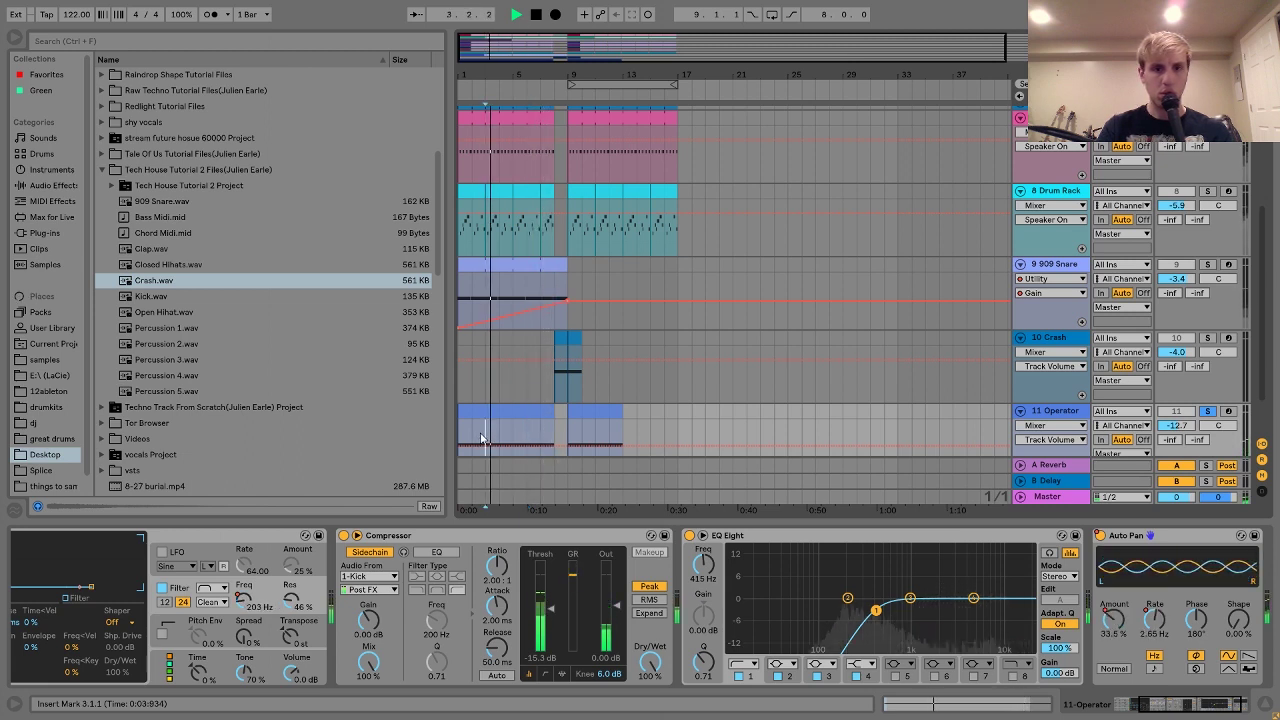
pyautogui.press('space')
# - Select the Operator clip in bars 1 to 8 and examine the Operator device's oscillator A and filter settings
pyautogui.moveTo(554, 440); pyautogui.dragTo(460, 440)
pyautogui.scroll(2, 558, 545)
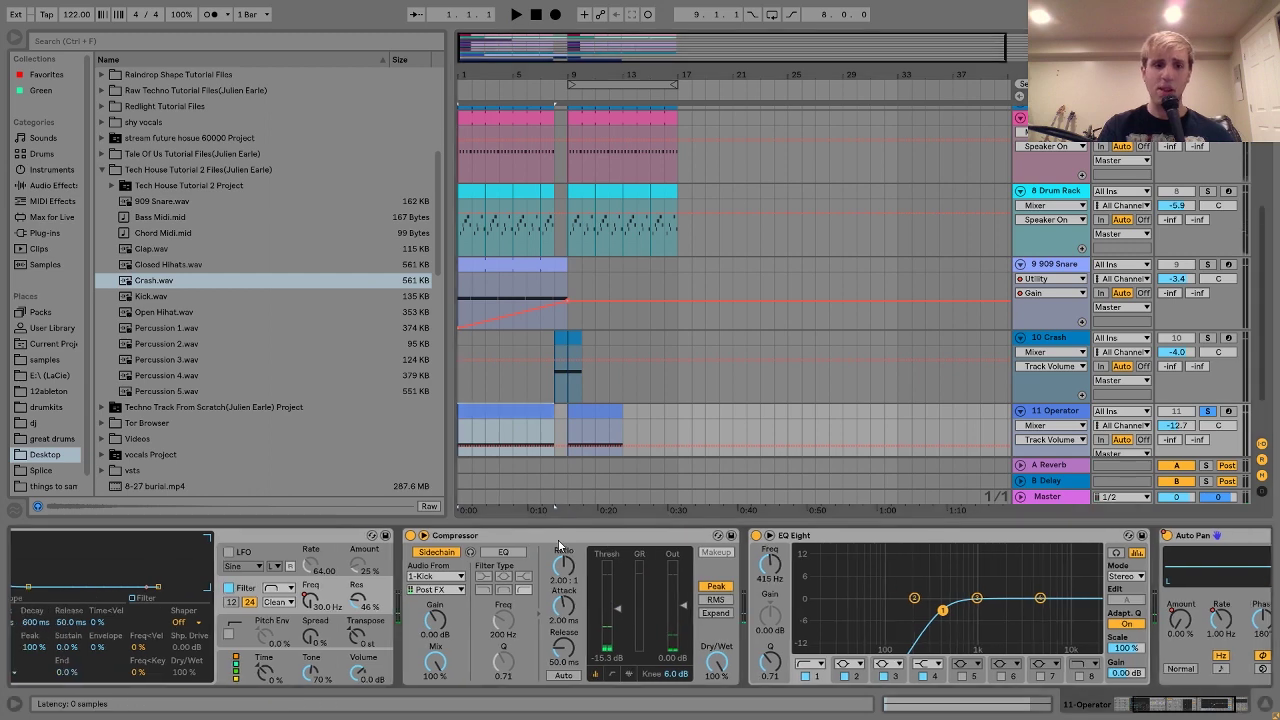
pyautogui.scroll(2, 558, 545)
pyautogui.click(172, 660)
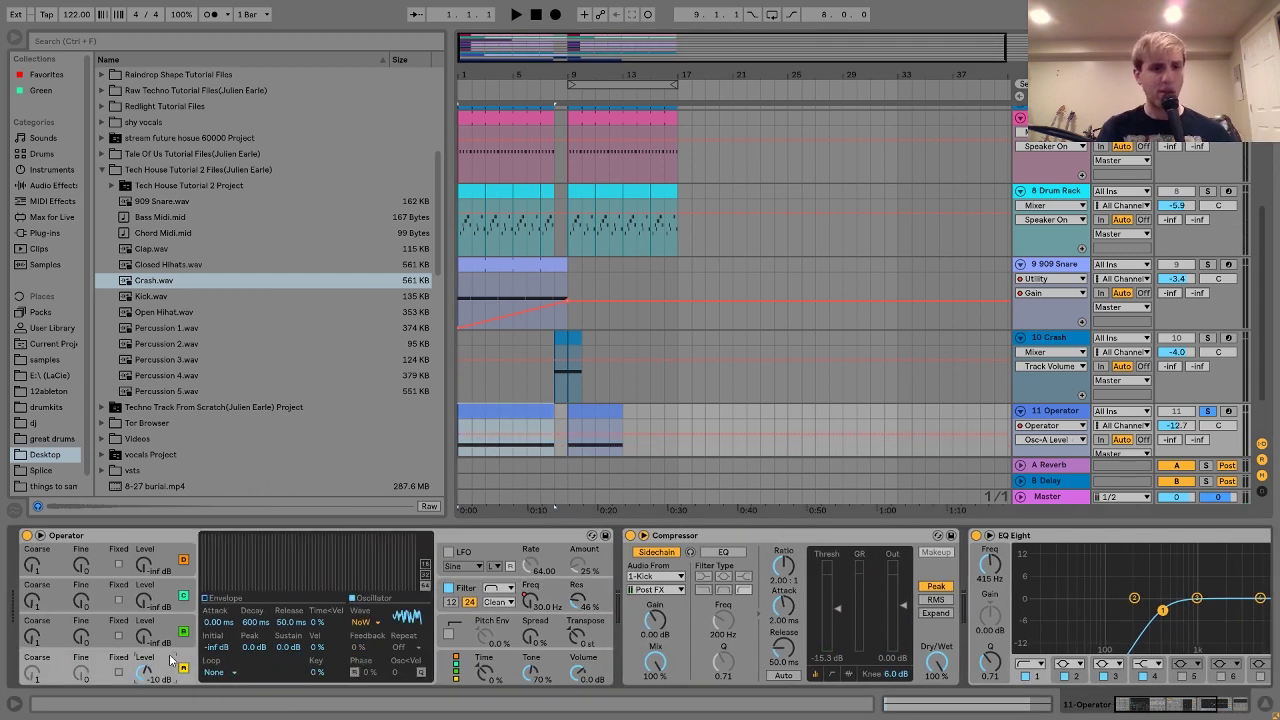
pyautogui.click(470, 597)
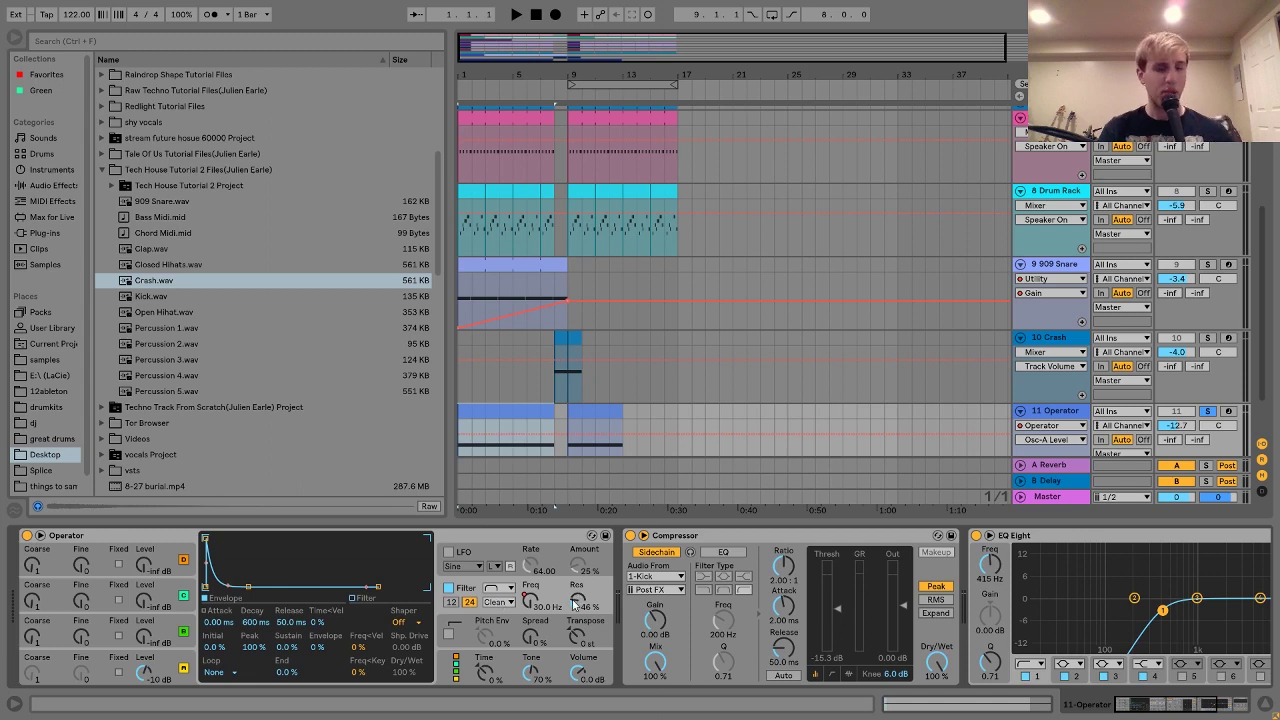
# - Inspect the notes of both Operator clips and show the Operator Filter Freq automation on the track
pyautogui.doubleClick(512, 428)
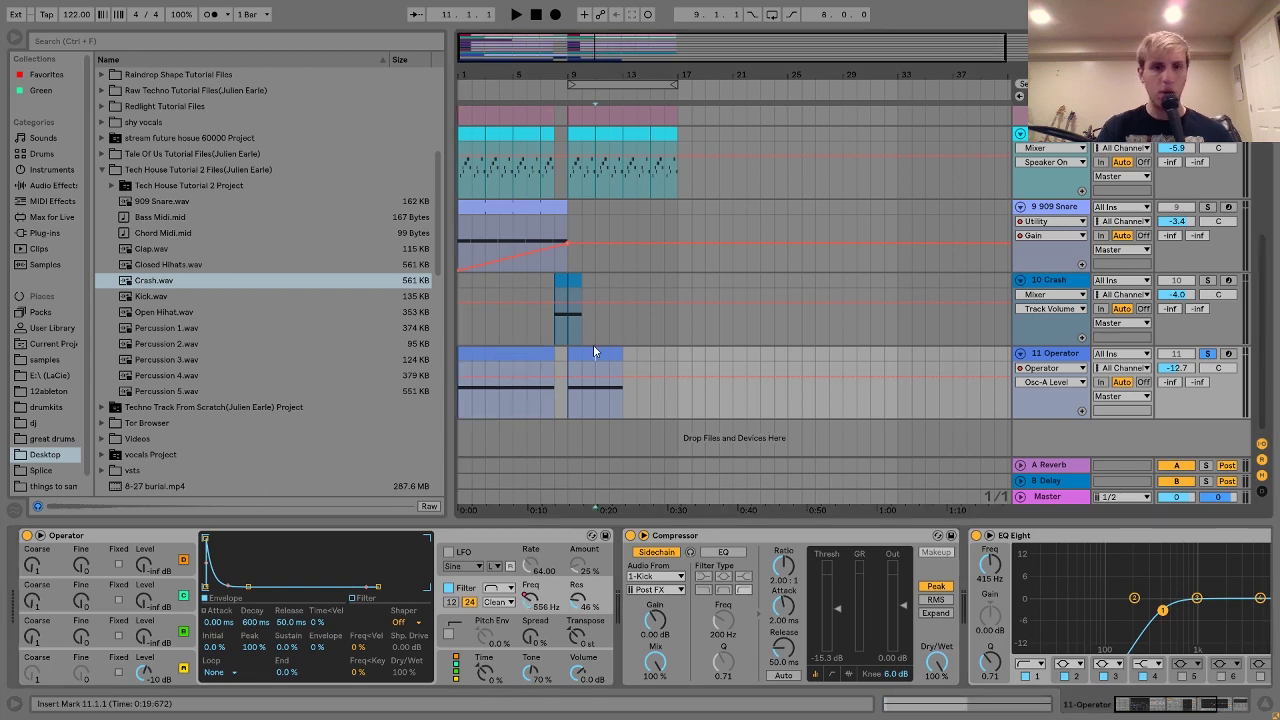
pyautogui.doubleClick(594, 351)
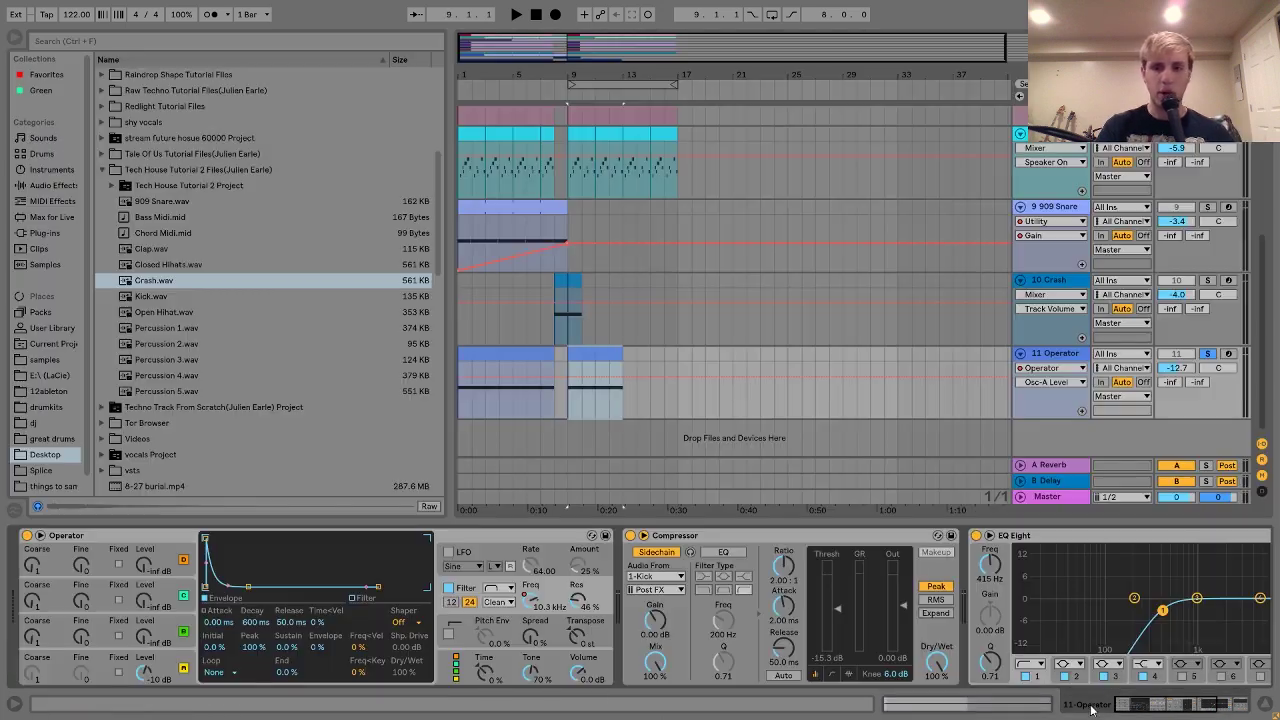
pyautogui.click(517, 356)
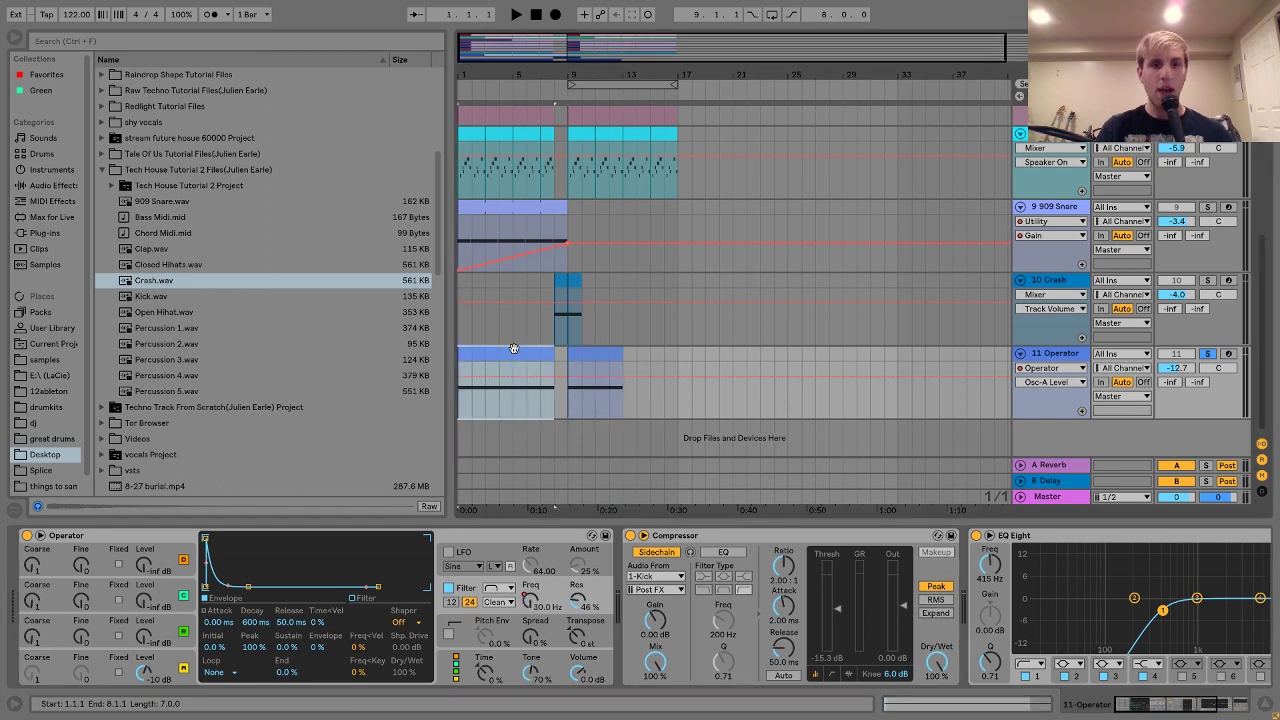
pyautogui.click(530, 598)
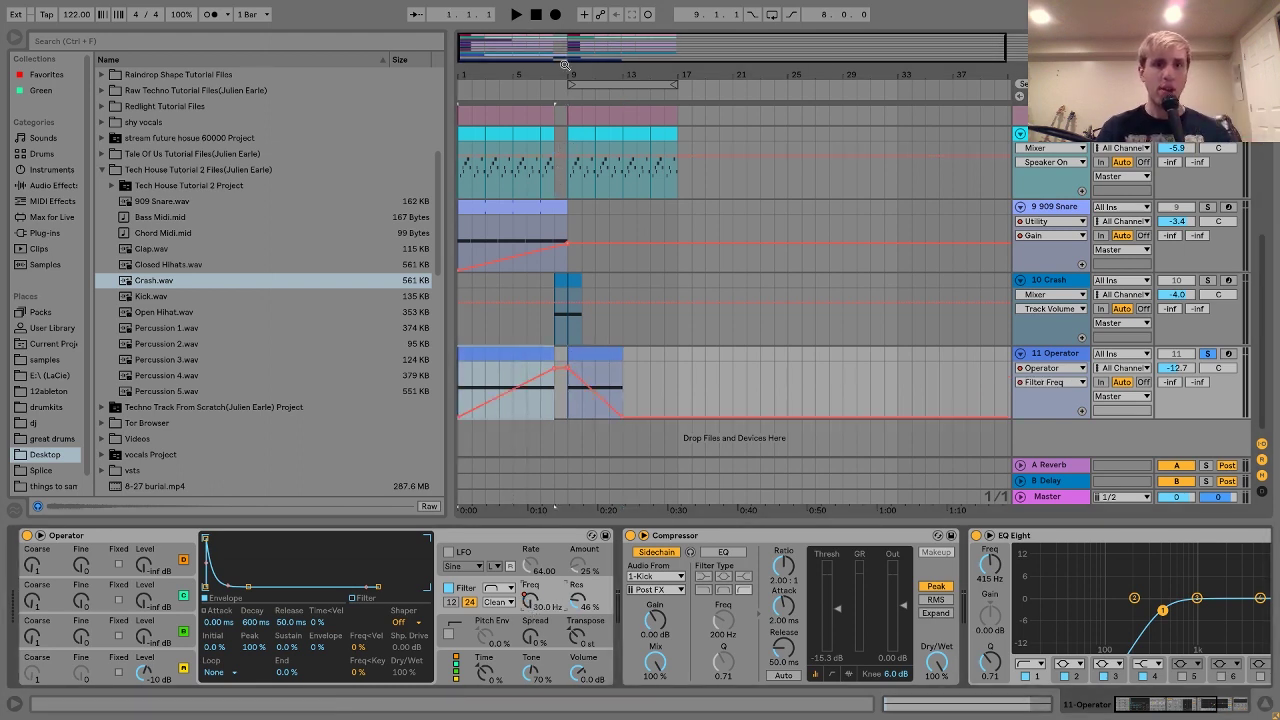
# - Try raising the Operator's Filter Freq automation point at bar 8, audition it from bar 7, and undo the change
pyautogui.moveTo(565, 78); pyautogui.dragTo(568, 130)
pyautogui.click(535, 380)
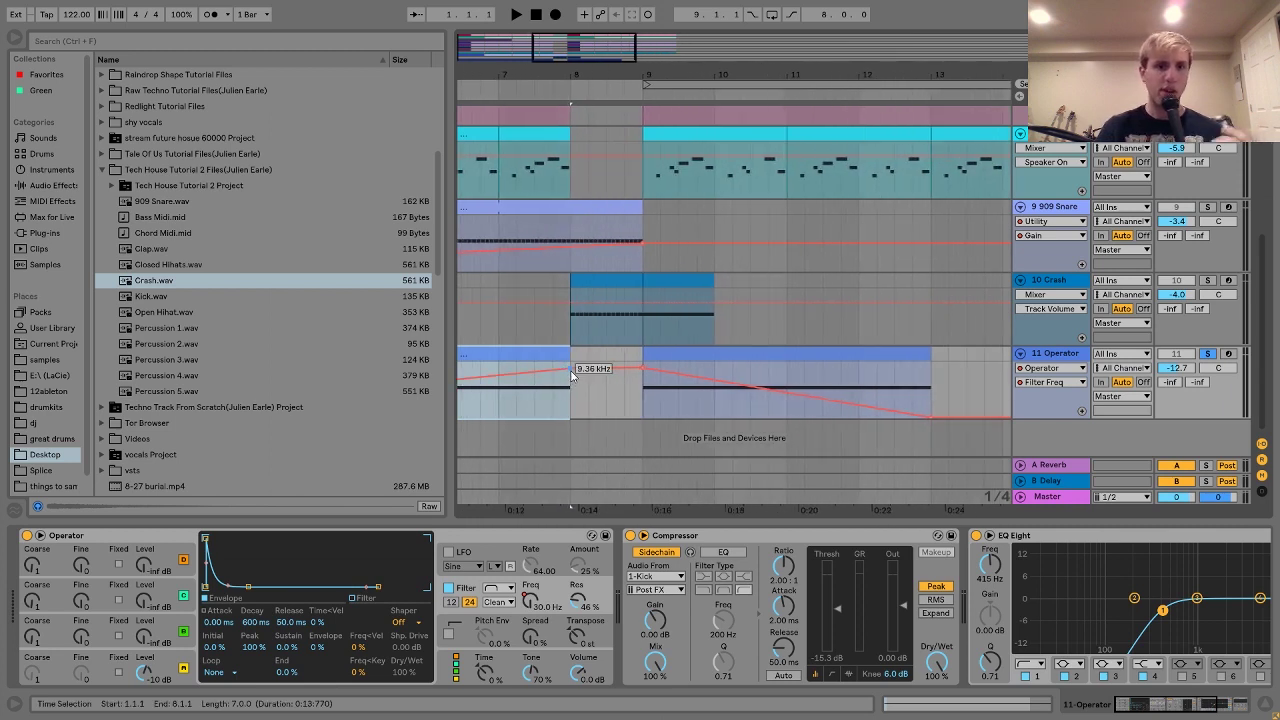
pyautogui.moveTo(572, 374); pyautogui.dragTo(572, 365)
pyautogui.click(502, 403)
pyautogui.press('space')
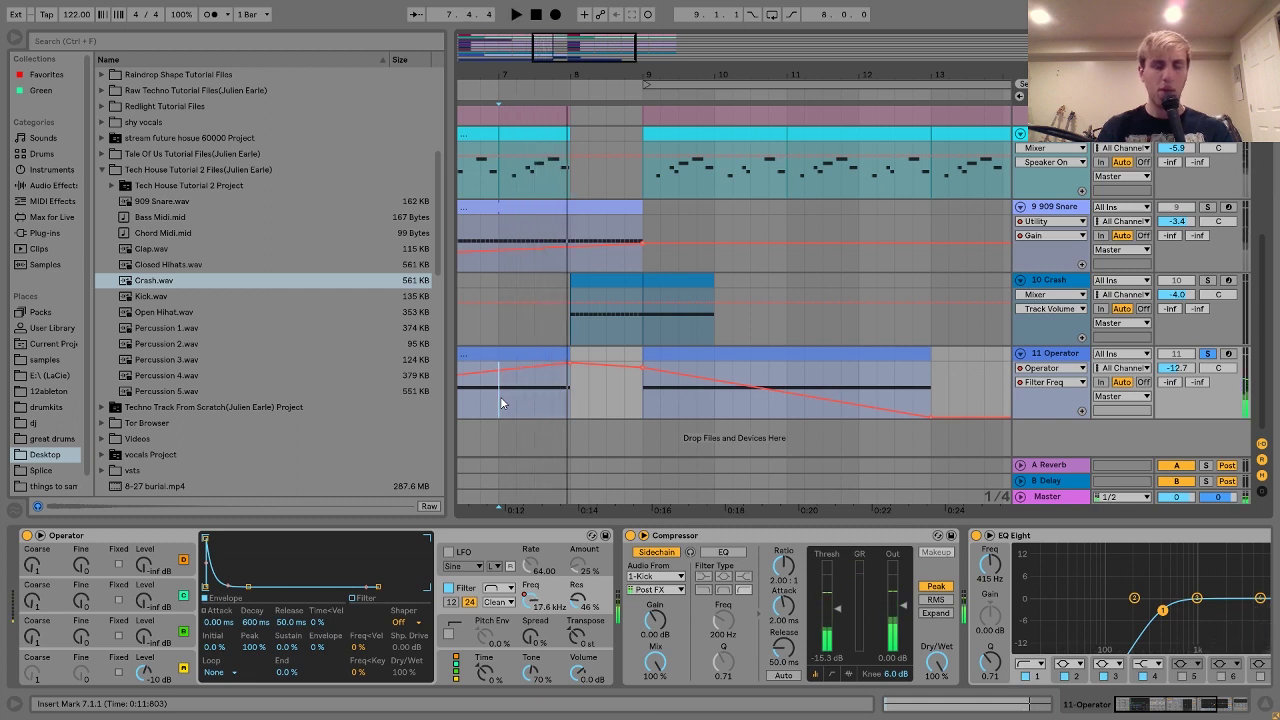
pyautogui.hotkey('ctrl', 'z')
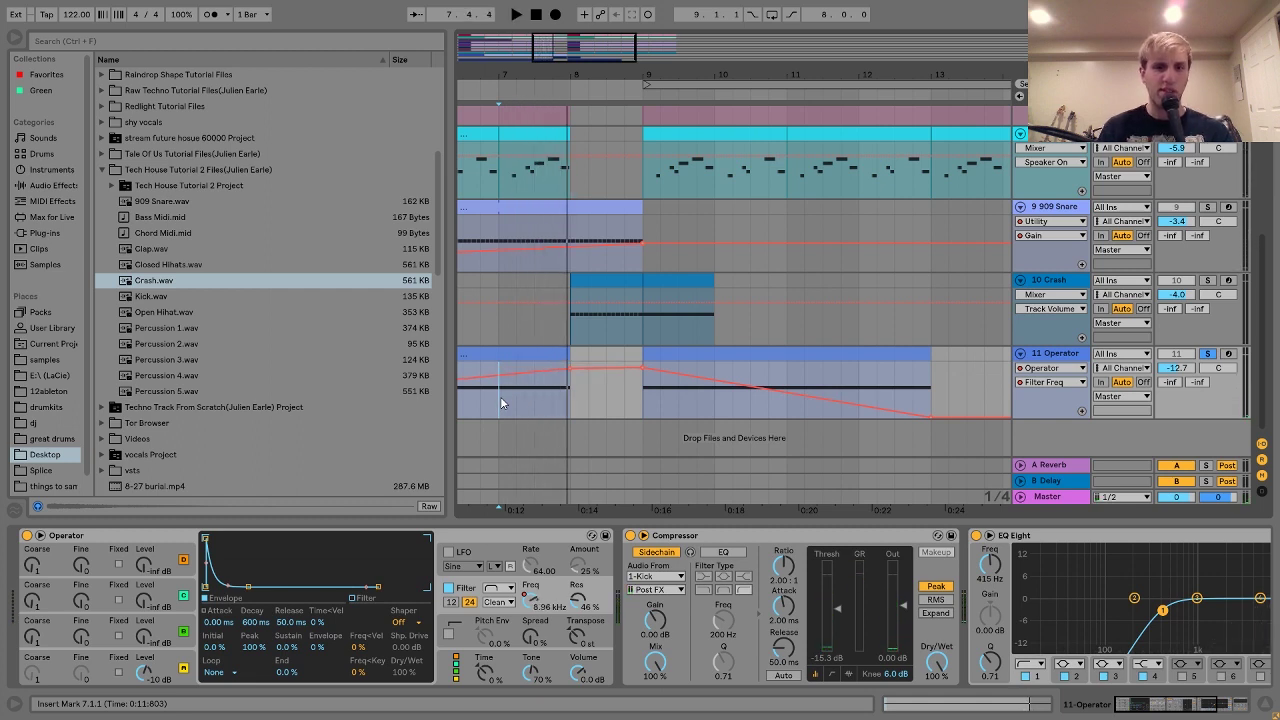
# - Audition the Operator's filter sweep from bar 7 and again from its second clip at bar 9
pyautogui.press('space')
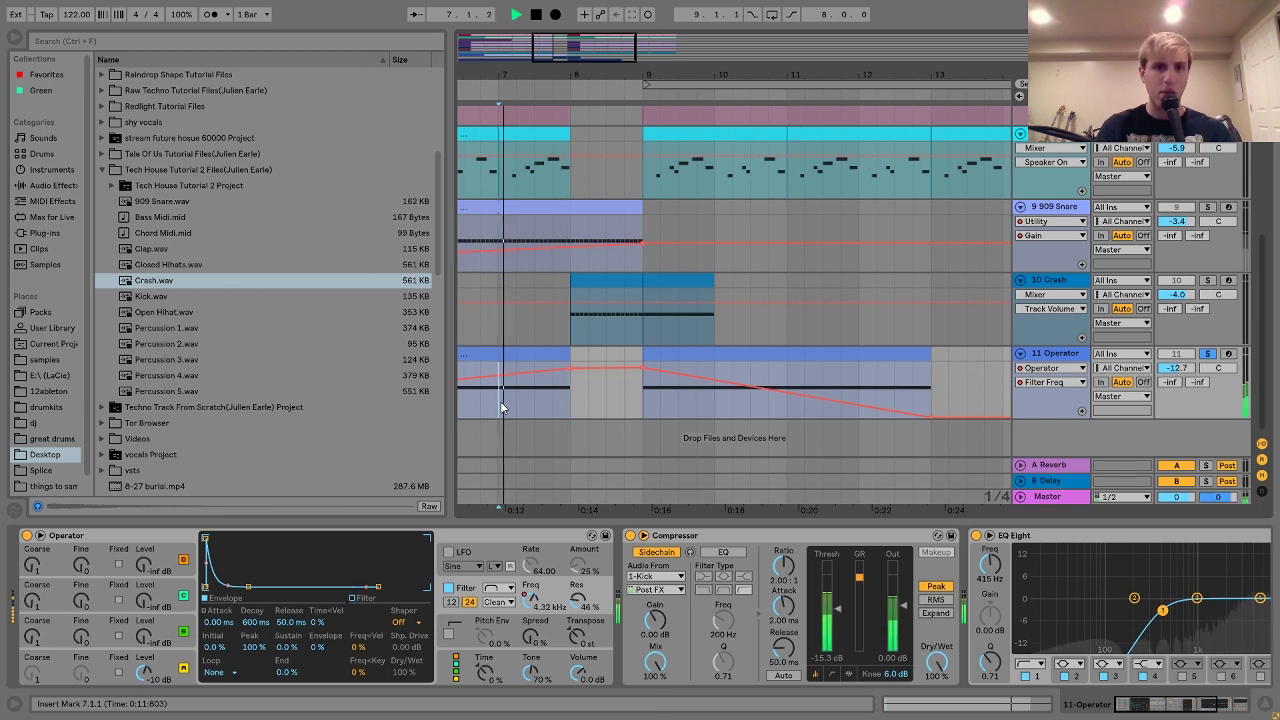
pyautogui.press('space')
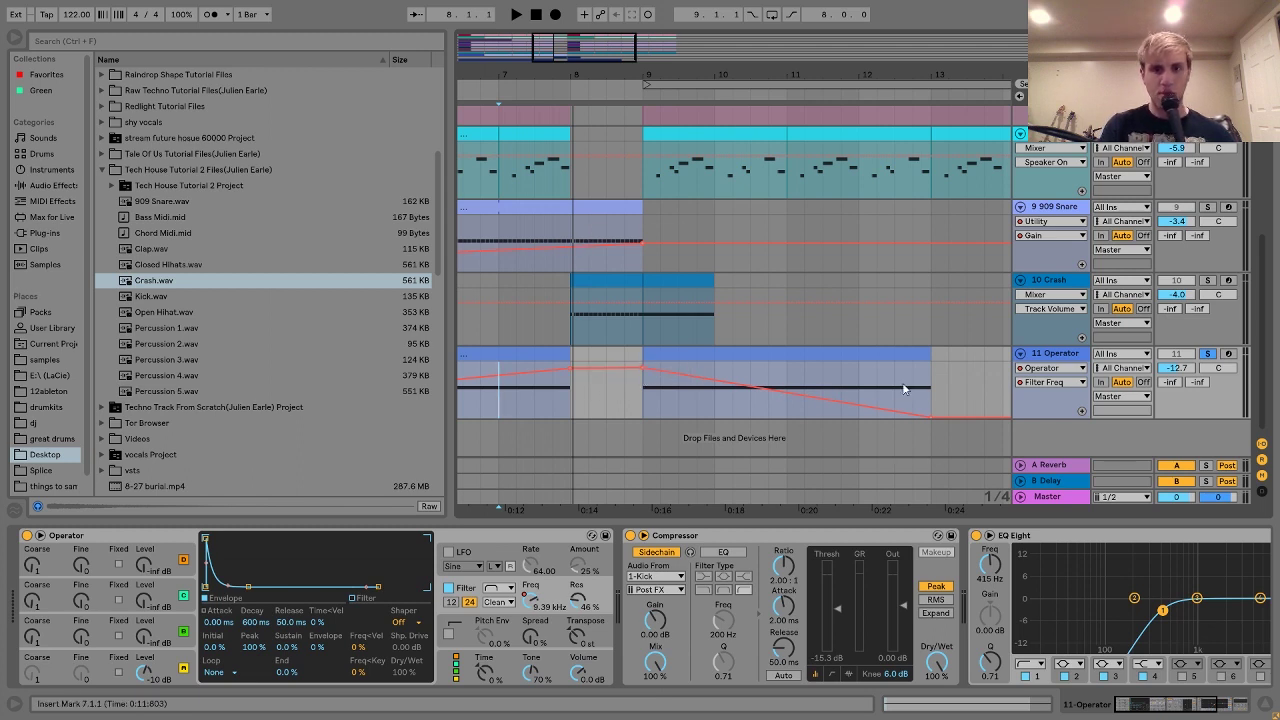
pyautogui.click(857, 353)
pyautogui.press('space')
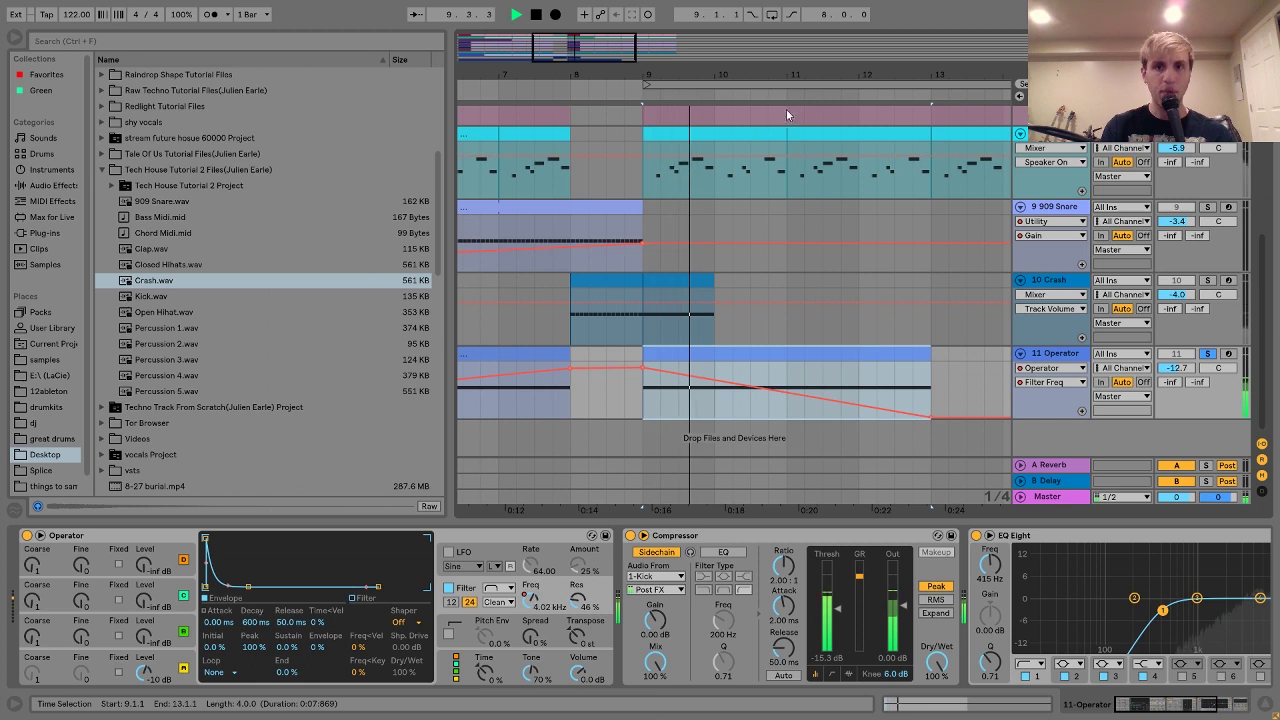
pyautogui.moveTo(672, 82); pyautogui.dragTo(667, 75)
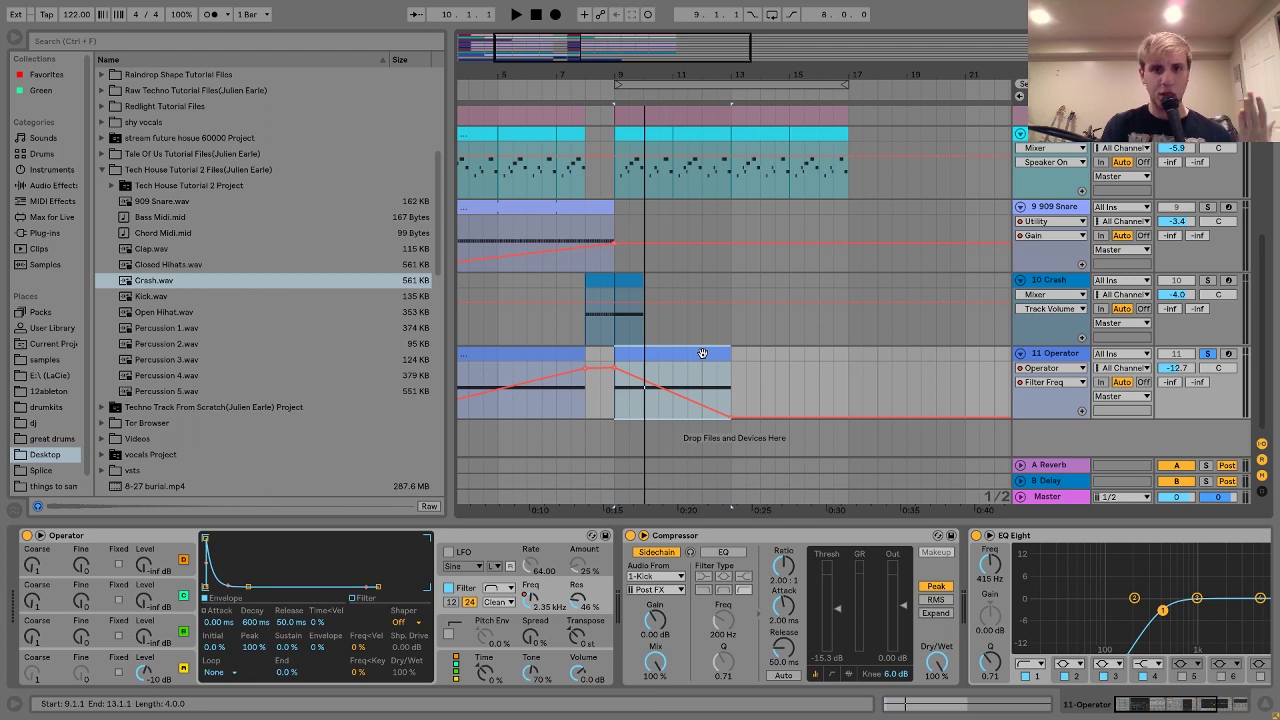
# - Compare the Operator clip in bars 1 to 8 with the clip in bars 9 to 13, and audition the second one
pyautogui.hscroll(-5, 703, 353)
pyautogui.click(560, 353)
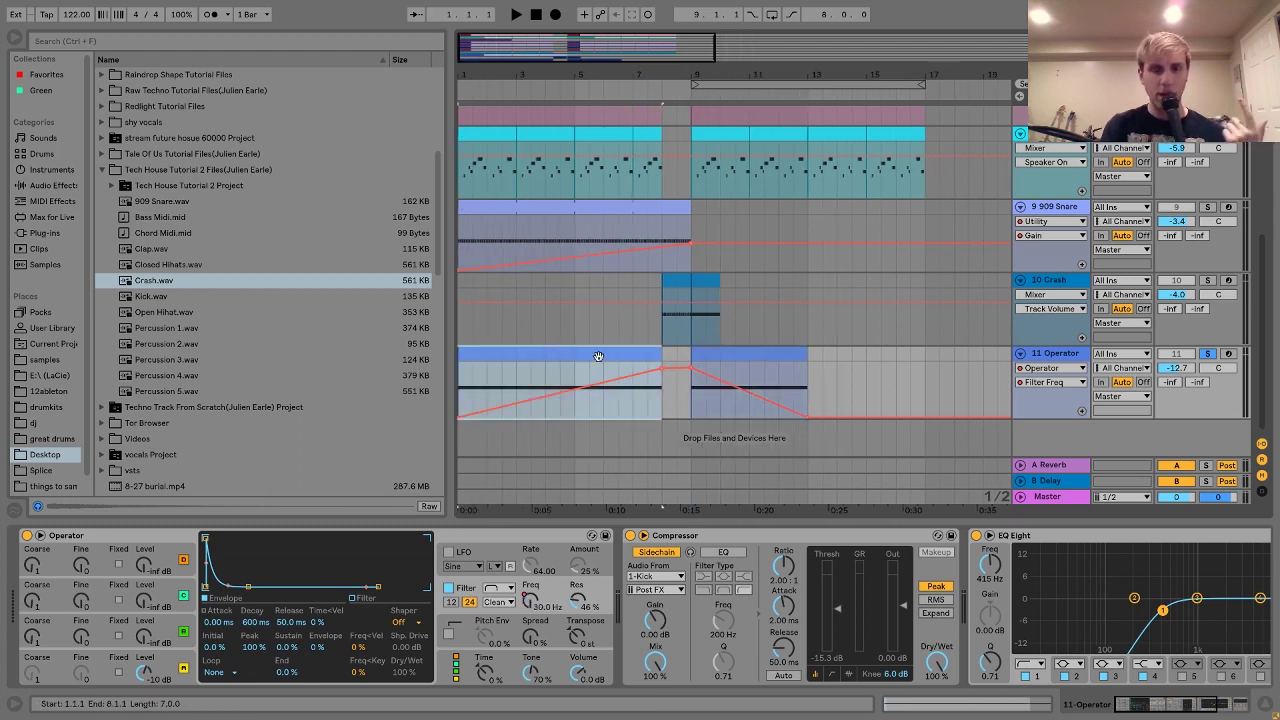
pyautogui.press('-')
pyautogui.press('-')
pyautogui.press('-')
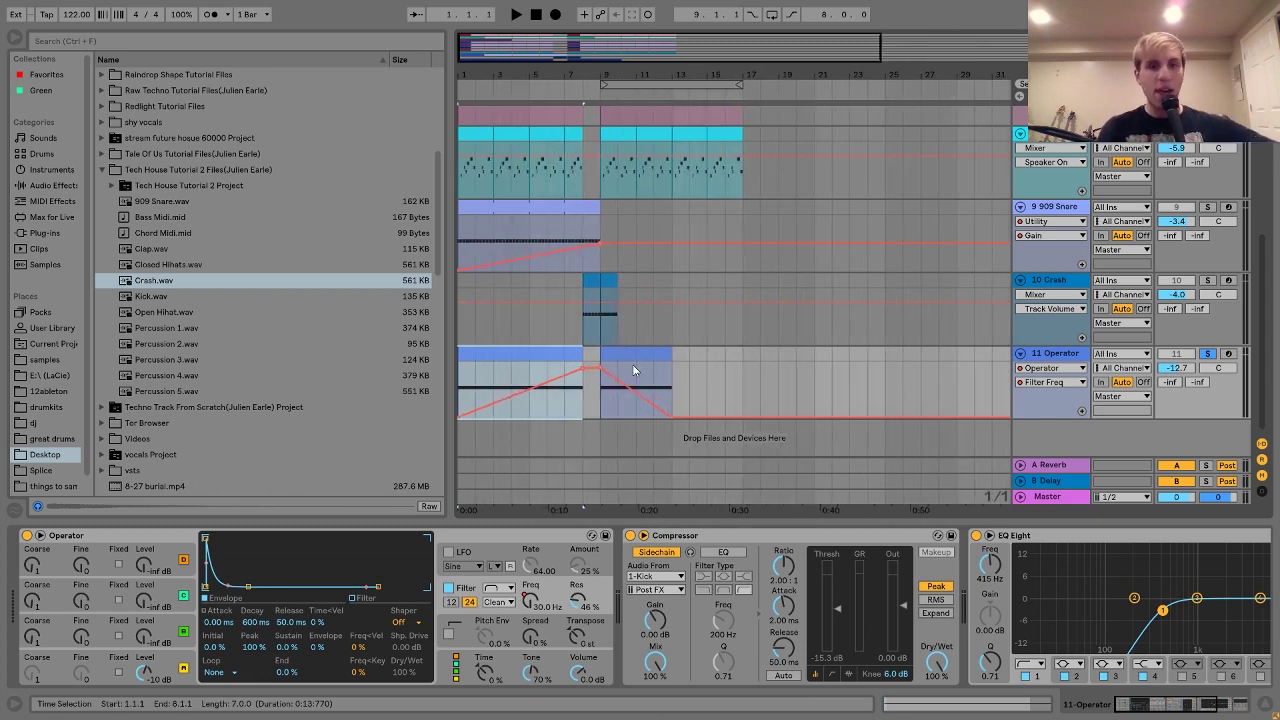
pyautogui.click(634, 355)
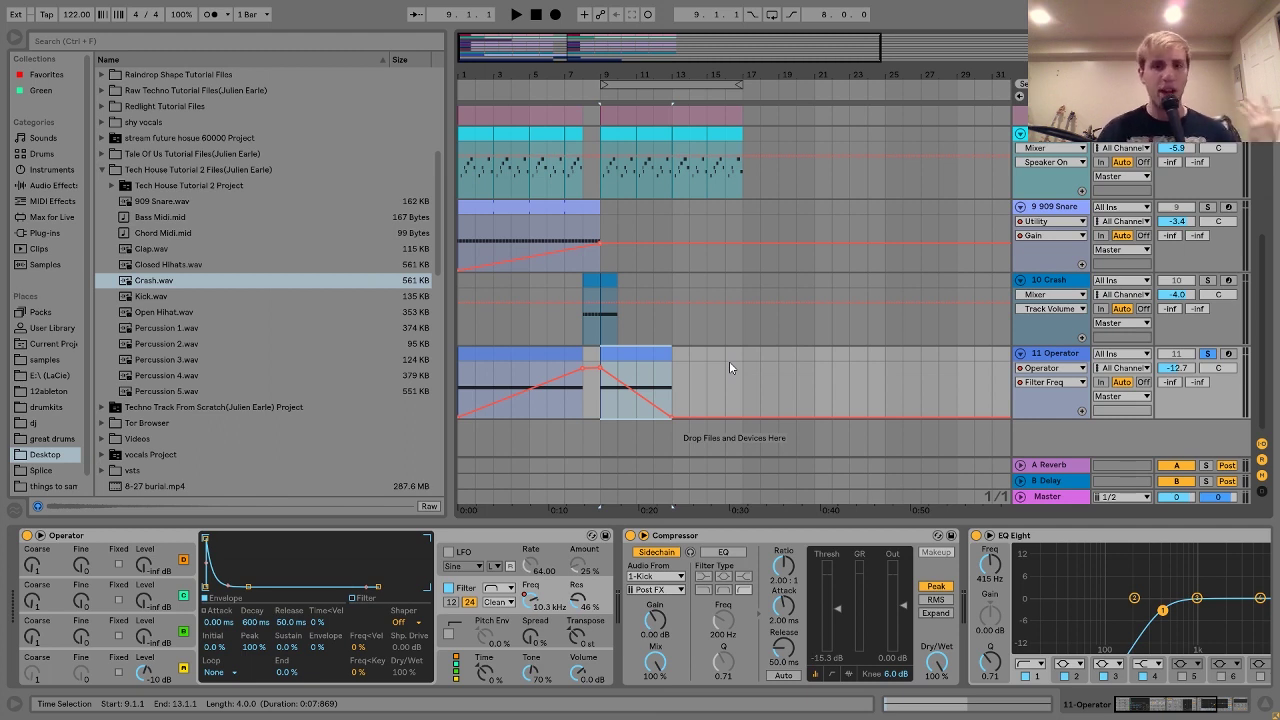
pyautogui.press('space')
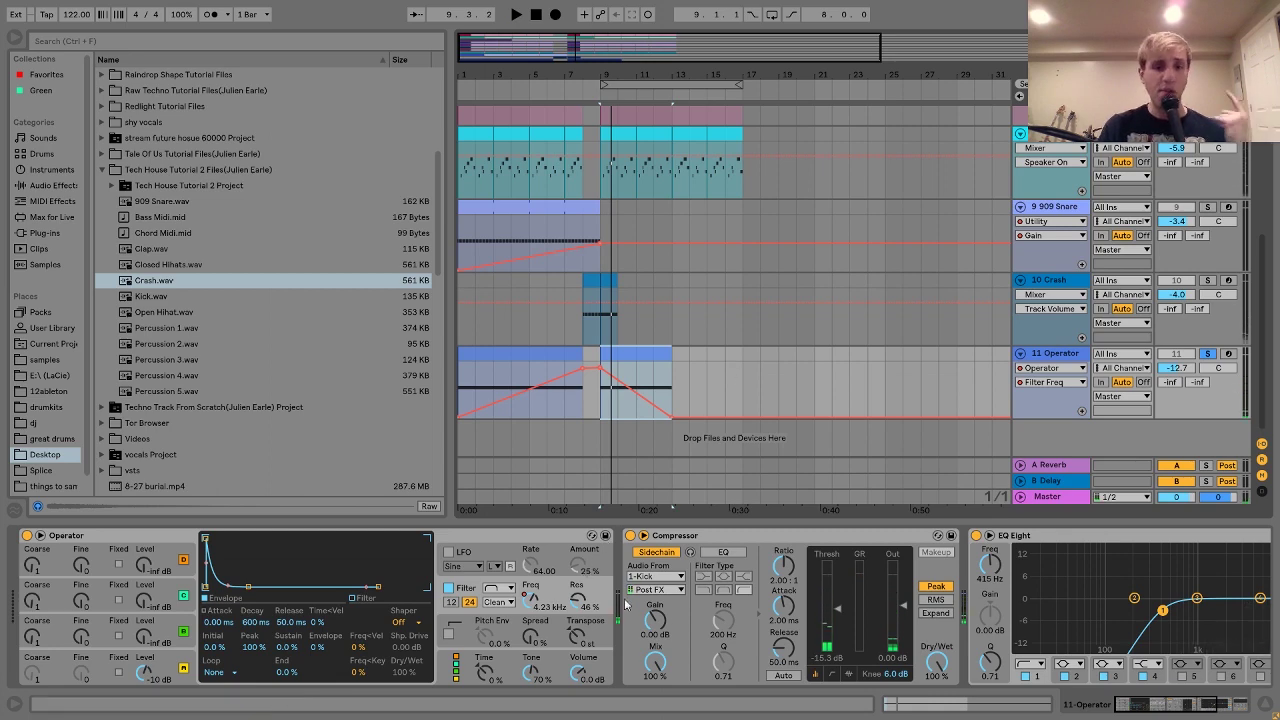
# - Audition the Operator's first clip with EQ Eight bypassed, bypass the Compressor as well, and switch both devices back on
pyautogui.scroll(-3, 676, 609)
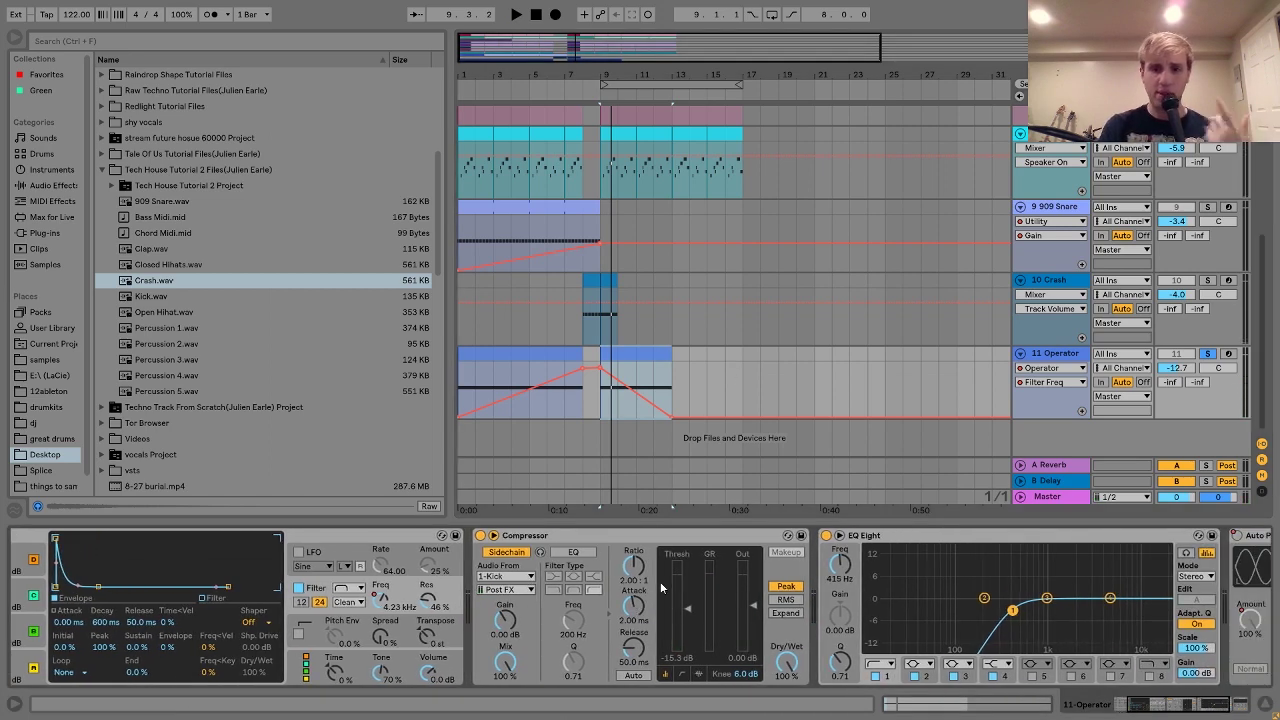
pyautogui.scroll(-4, 676, 585)
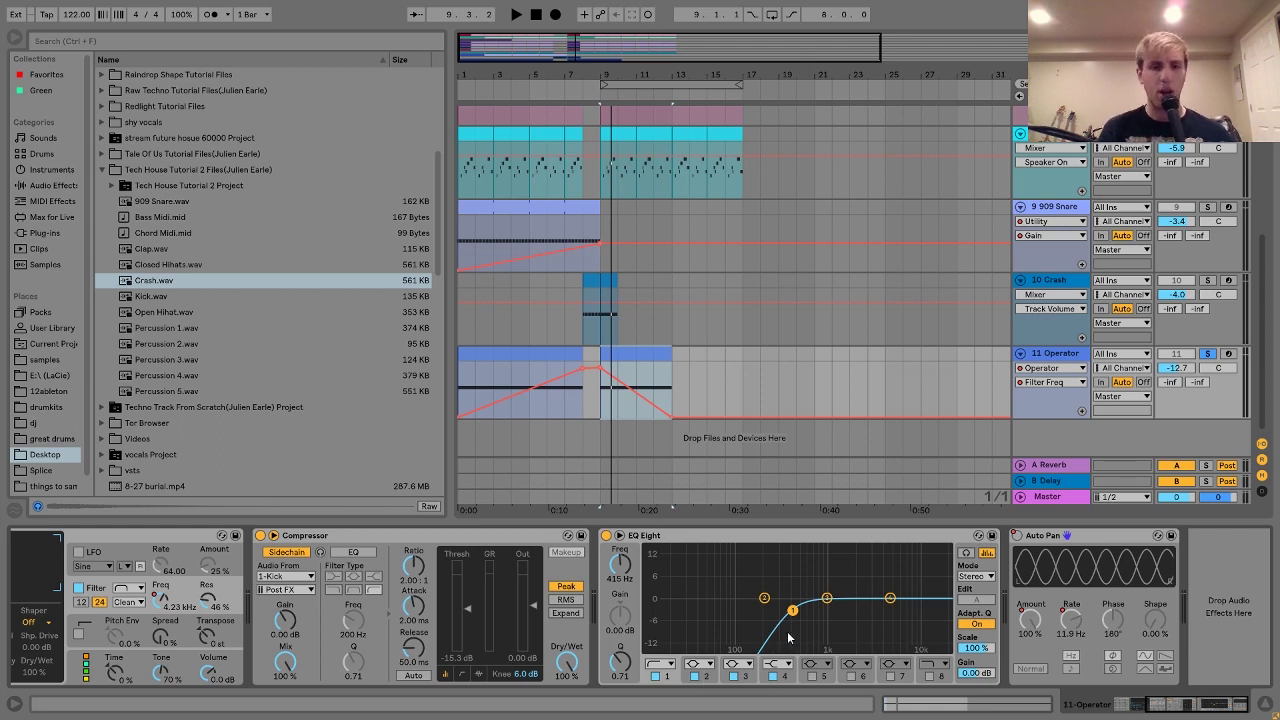
pyautogui.click(606, 535)
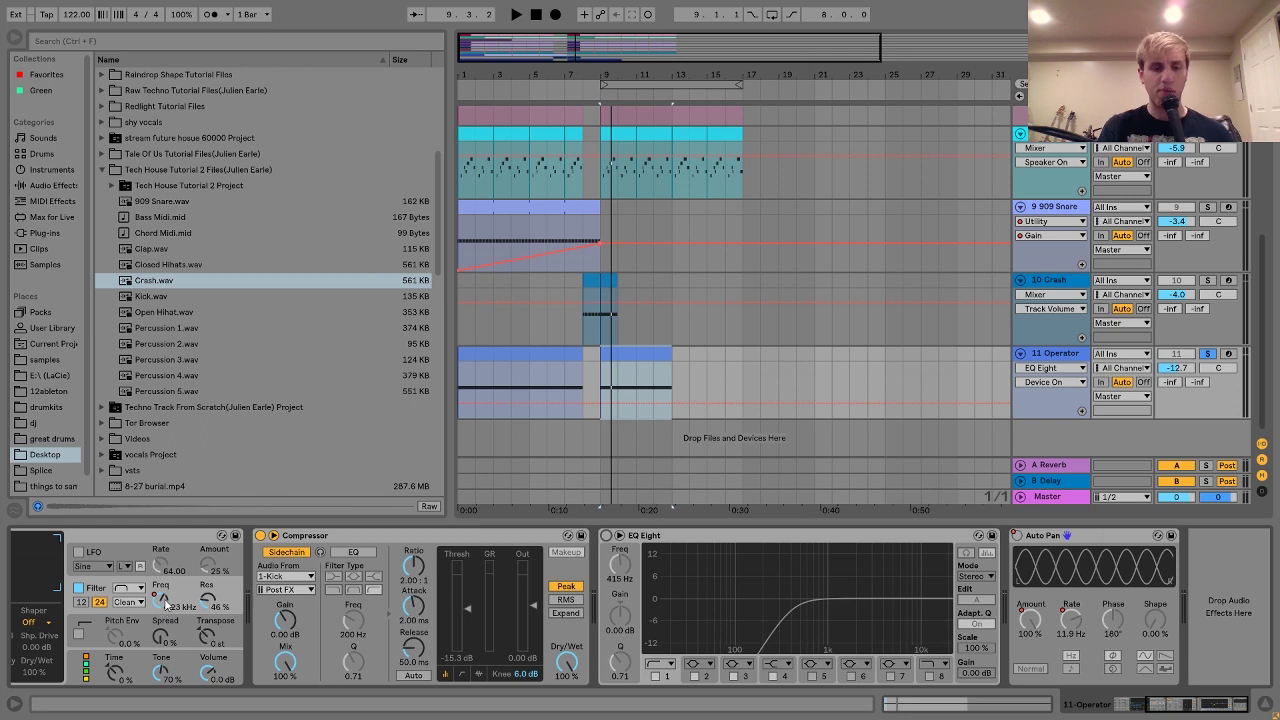
pyautogui.click(498, 360)
pyautogui.press('space')
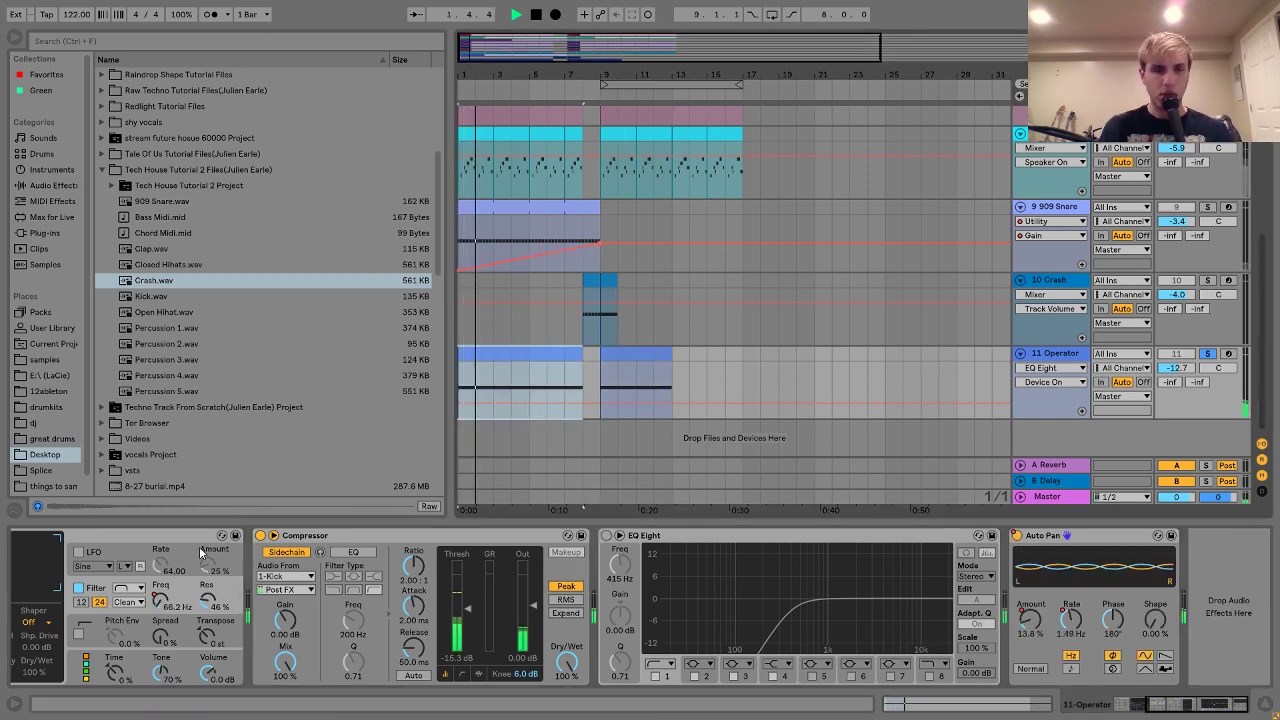
pyautogui.click(260, 536)
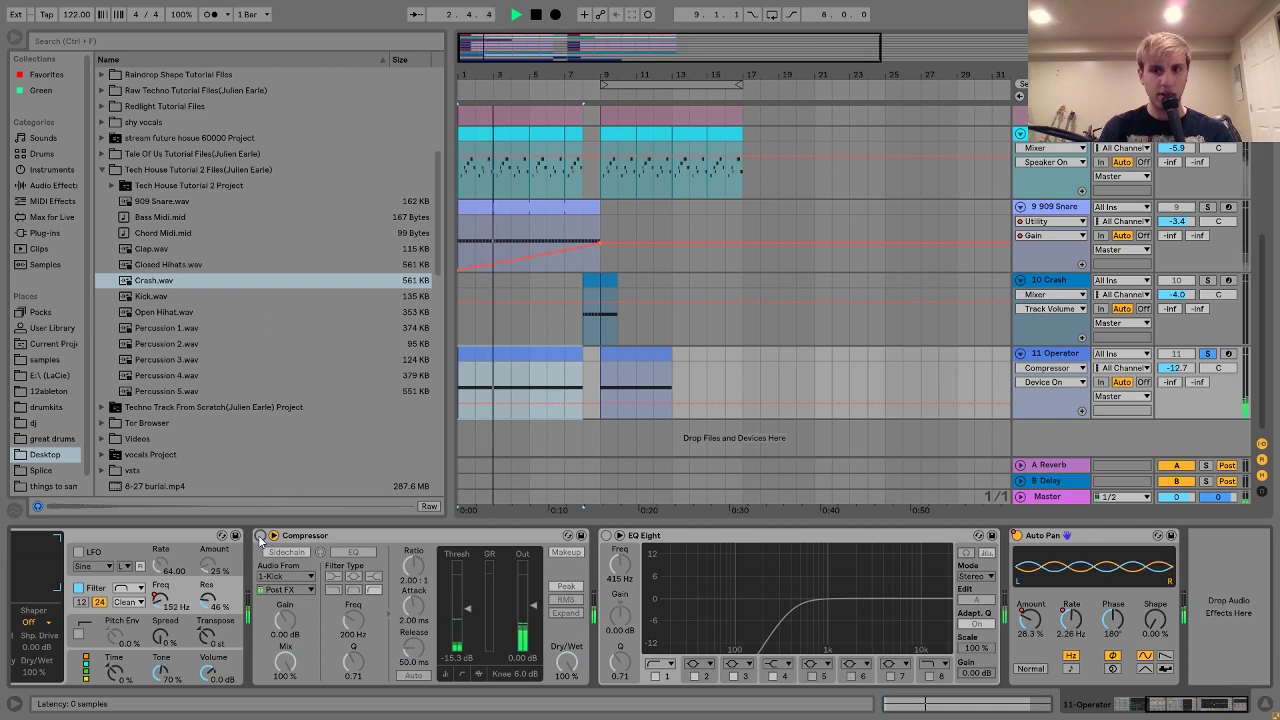
pyautogui.press('space')
pyautogui.click(260, 536)
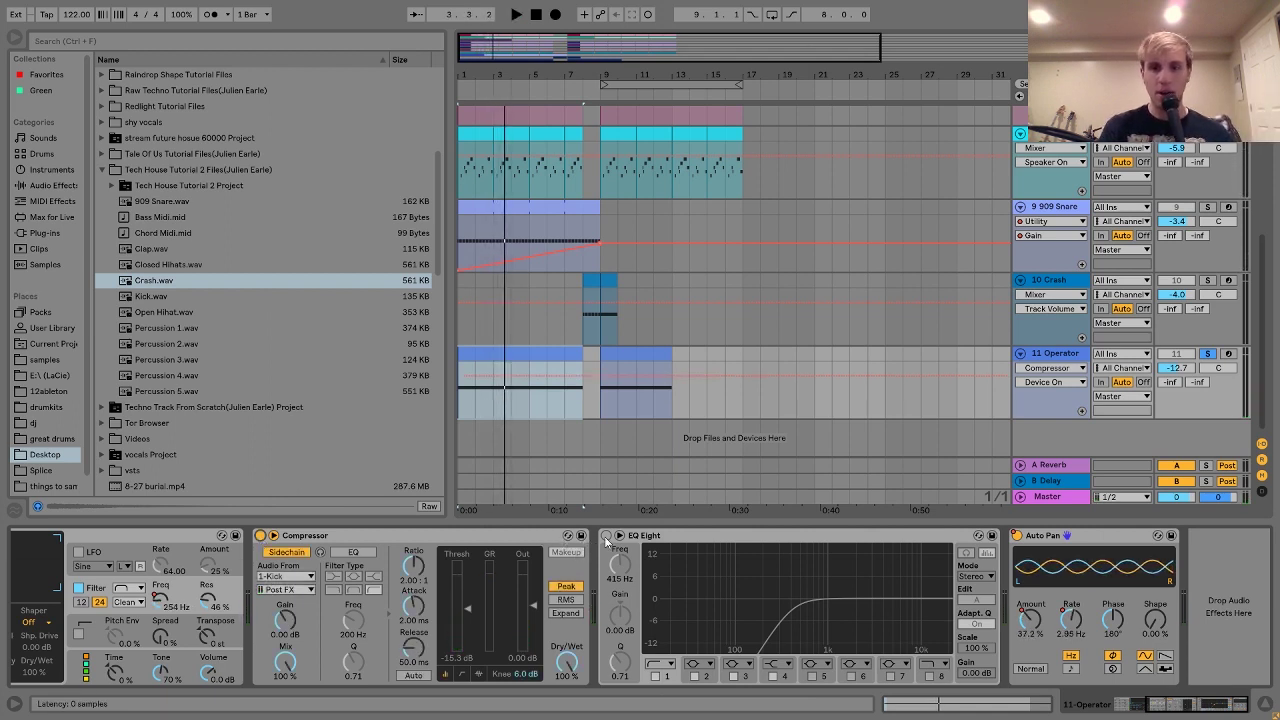
pyautogui.click(605, 536)
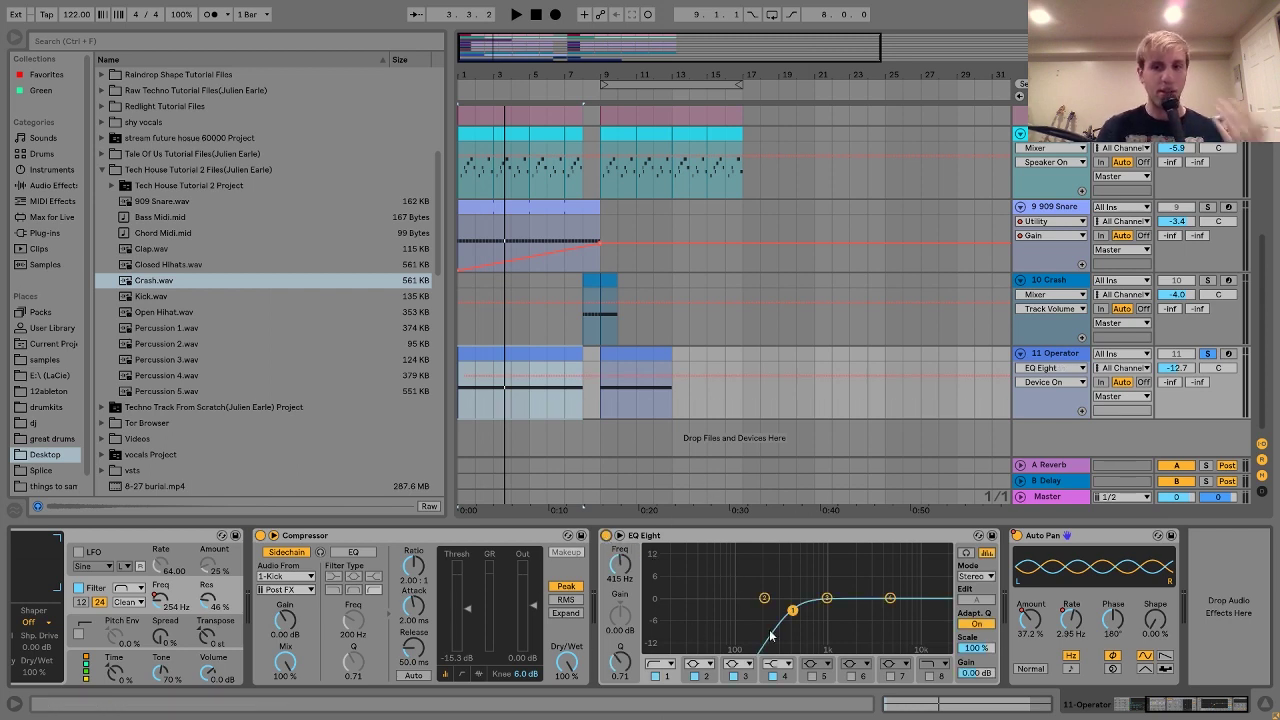
# - Show the Auto Pan Amount automation in a new lane and the Auto Pan Frequency automation on the Operator track
pyautogui.rightClick(1035, 630)
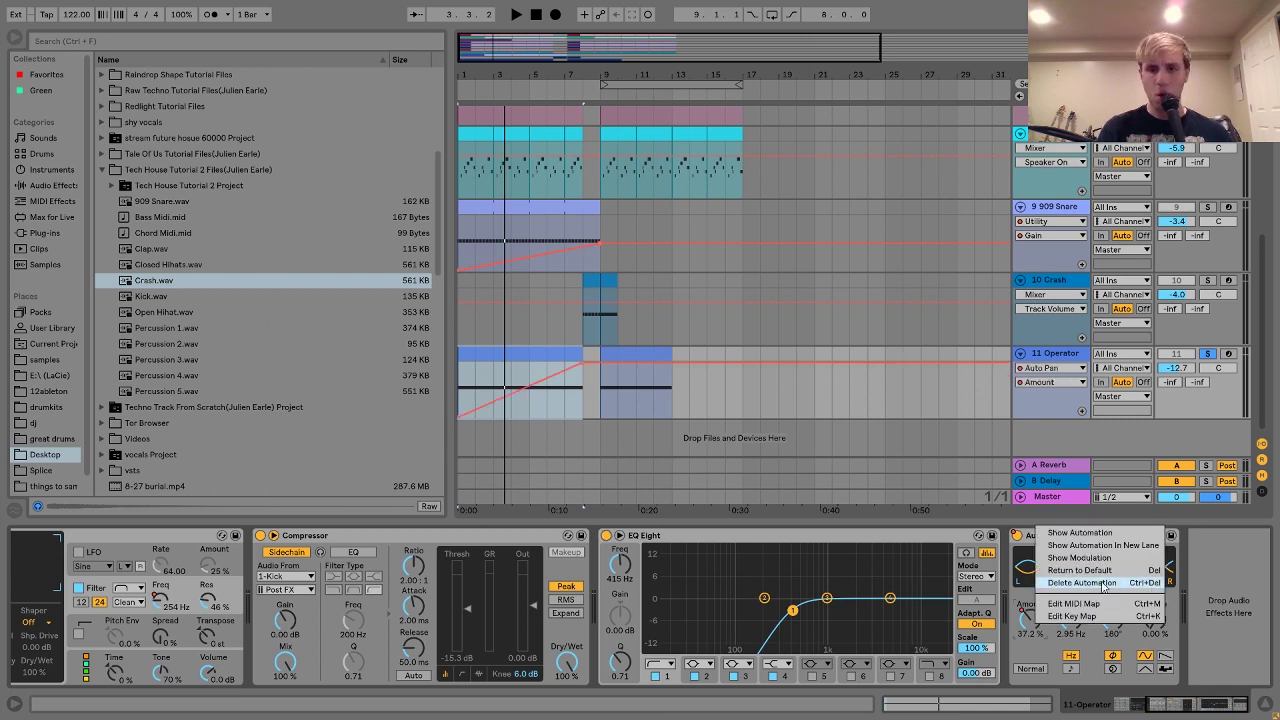
pyautogui.click(1103, 546)
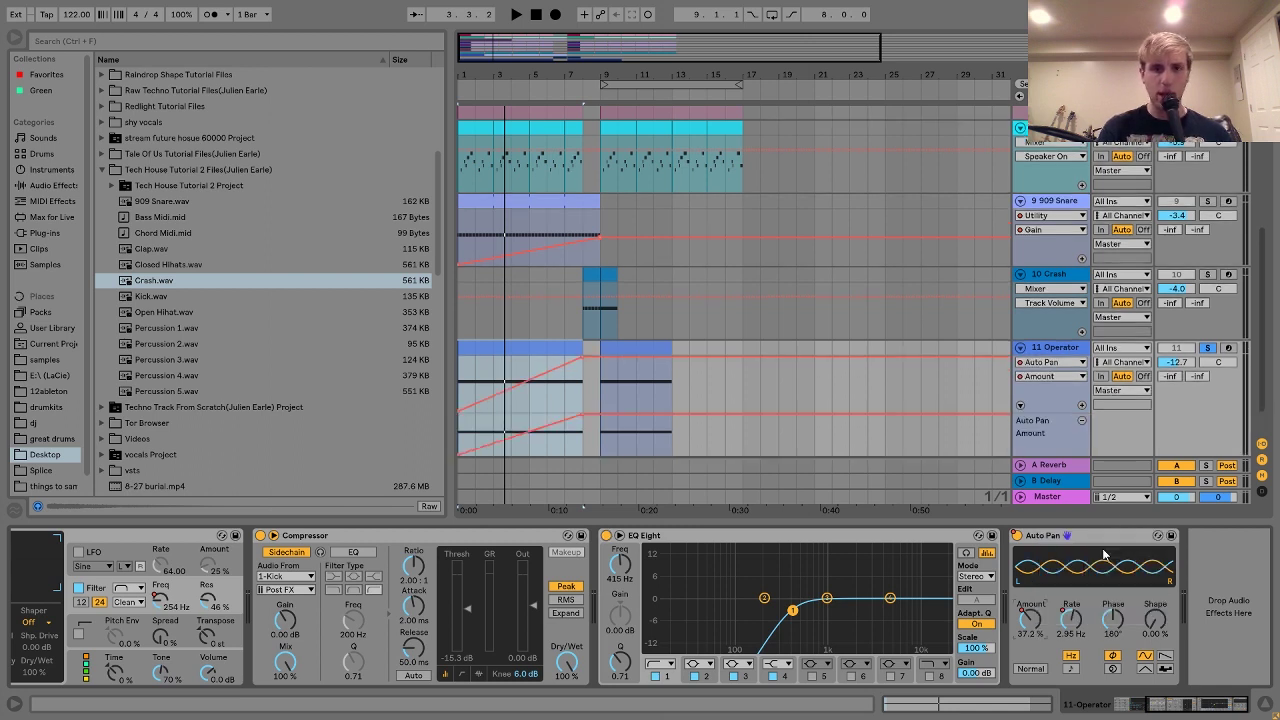
pyautogui.click(1072, 628)
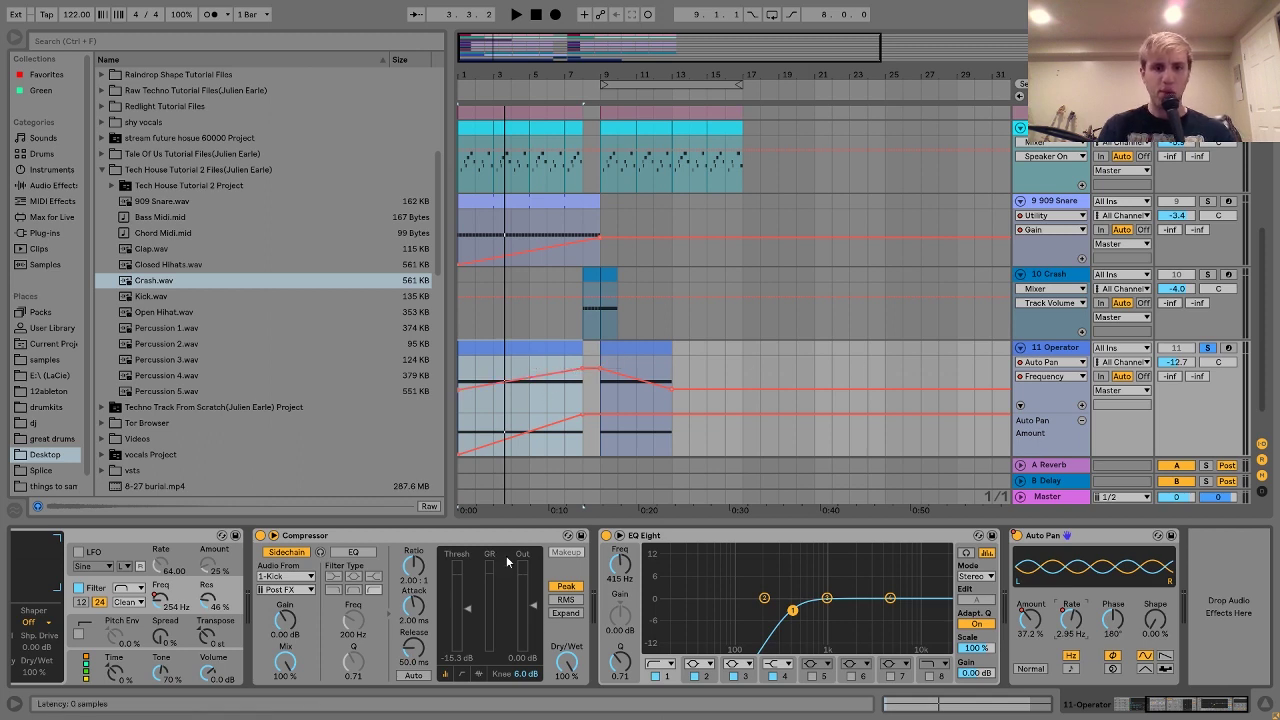
# - Audition the soloed Operator track from bar 1, briefly bypassing its sidechain Compressor before switching it back on
pyautogui.press('space')
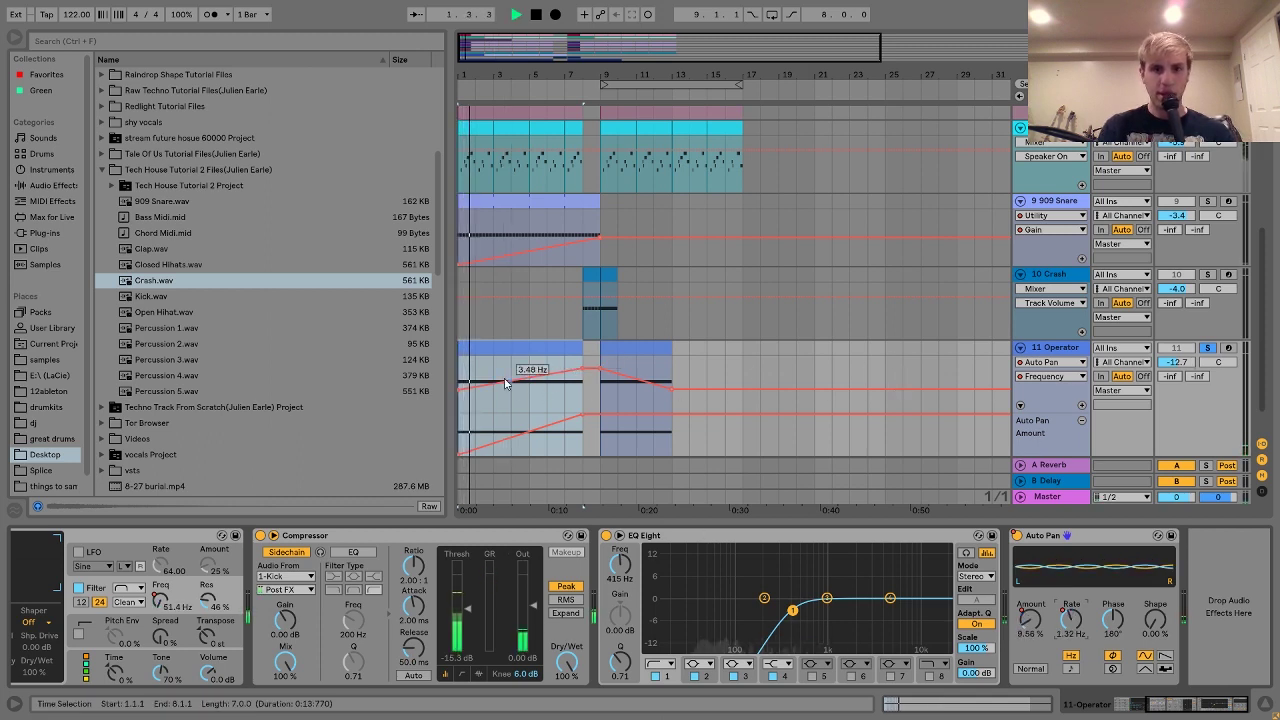
pyautogui.click(507, 335)
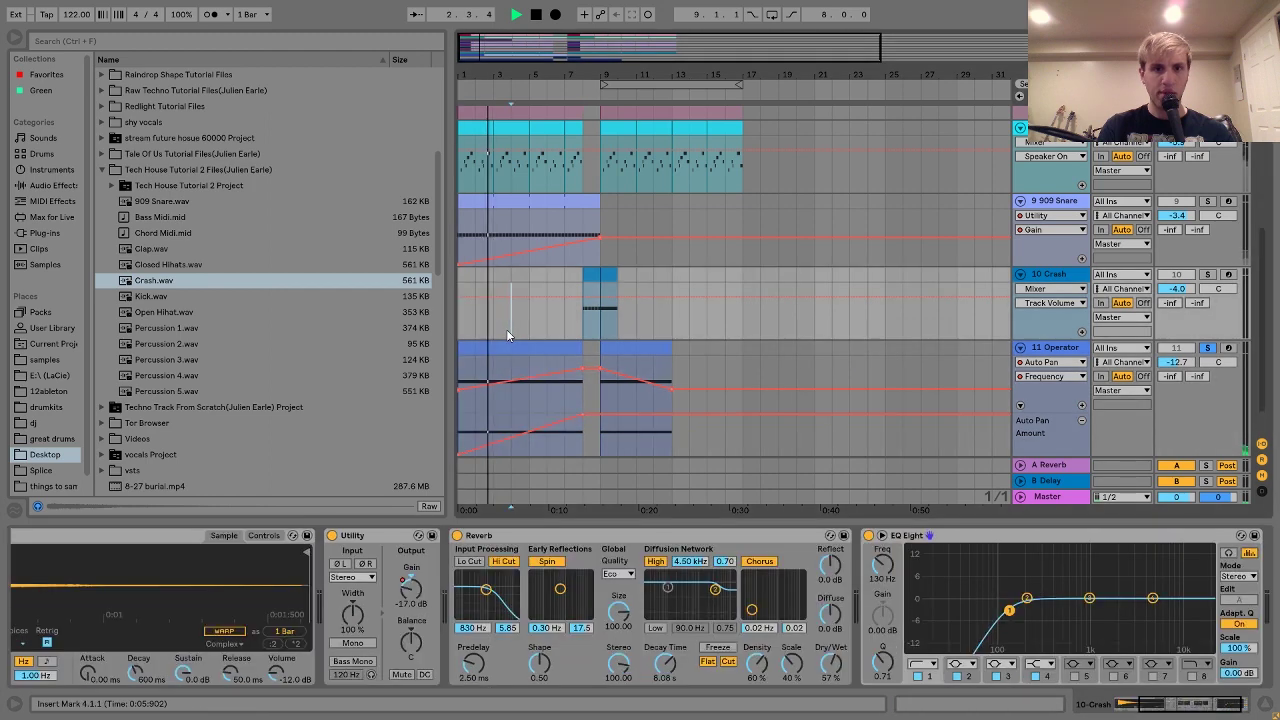
pyautogui.click(1035, 347)
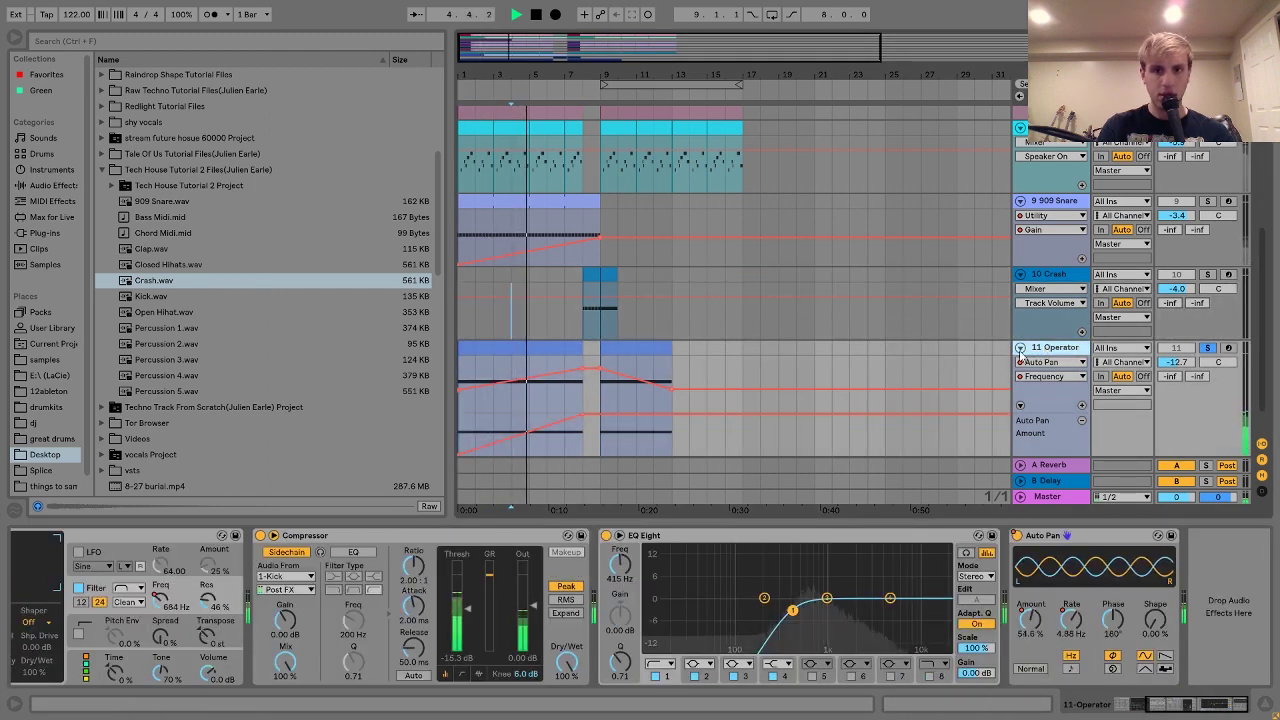
pyautogui.click(261, 535)
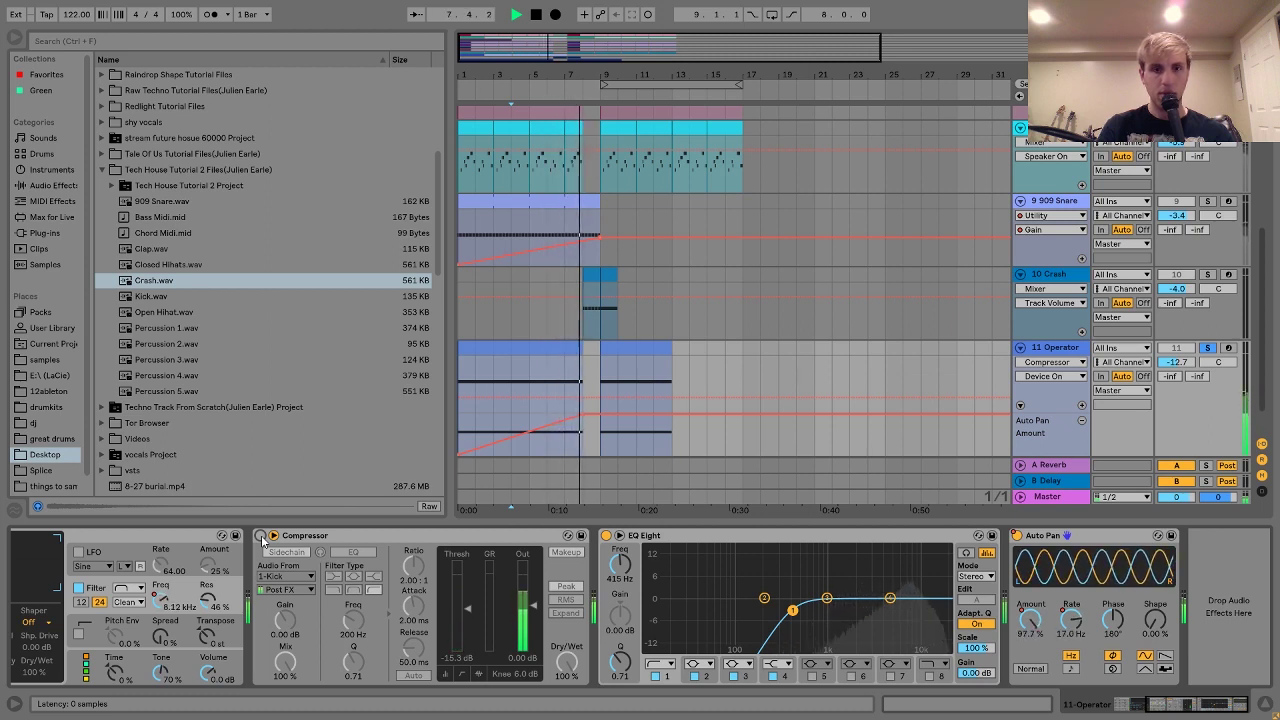
pyautogui.press('space')
pyautogui.click(260, 536)
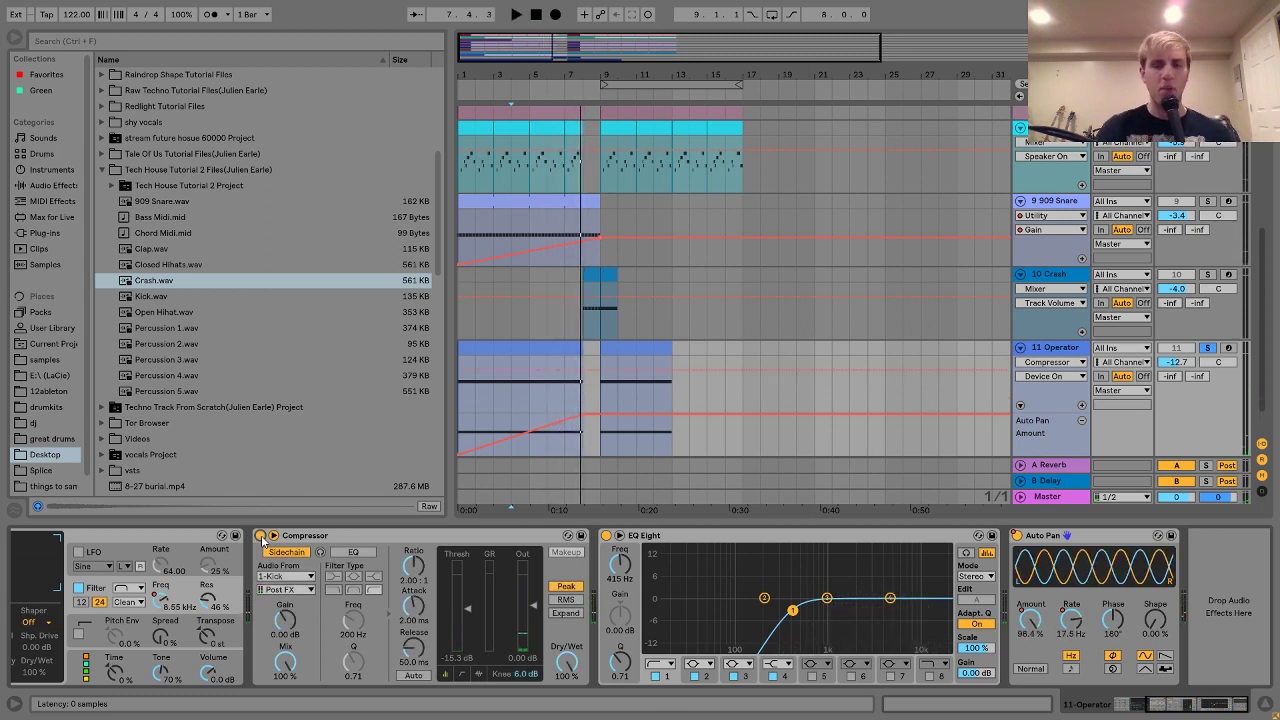
# - Switch off the Operator track's Auto Pan and Compressor while playing from bar 4
pyautogui.click(1016, 536)
pyautogui.press('space')
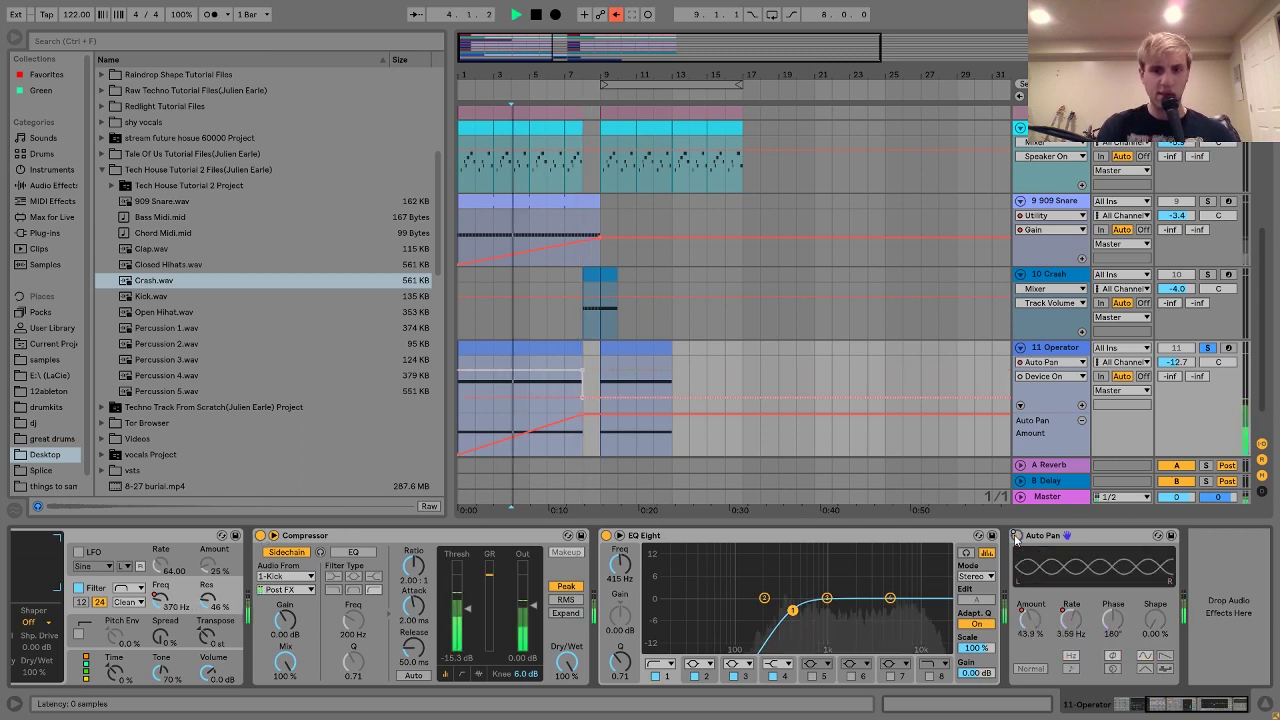
pyautogui.click(260, 536)
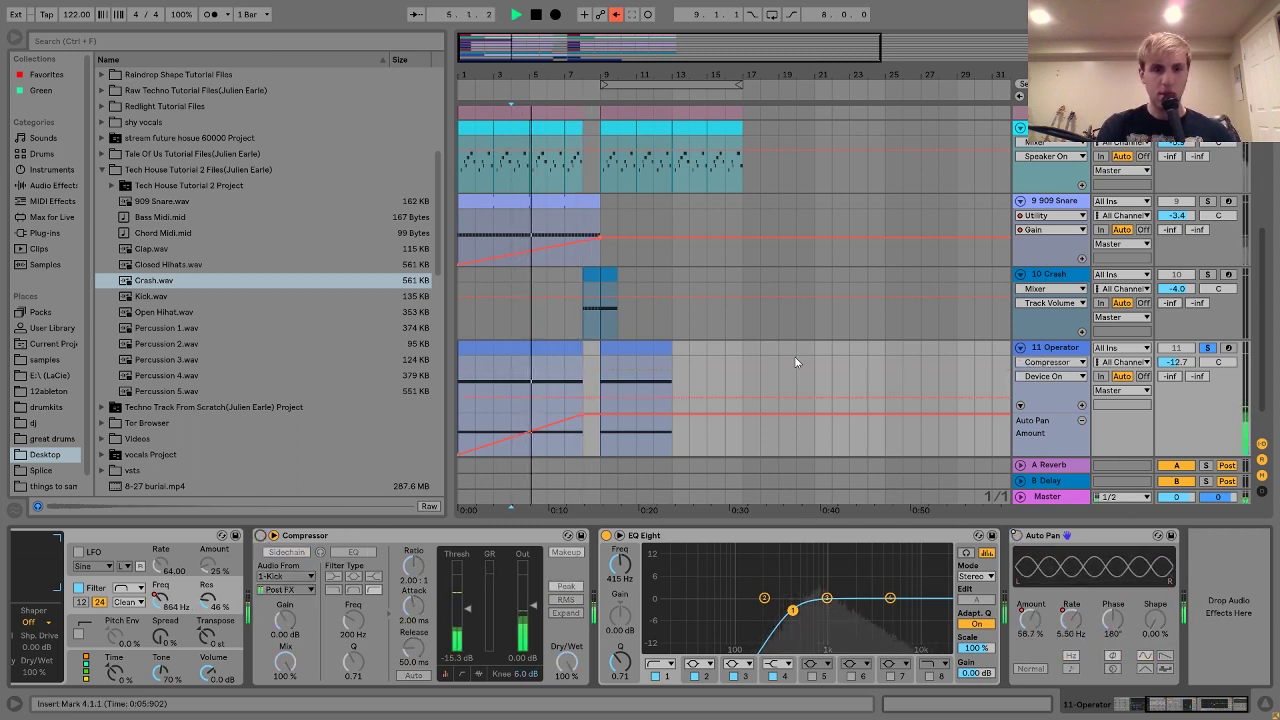
# - Unsolo the Operator track, stop playback, and re-enable the overridden automation
pyautogui.click(1207, 348)
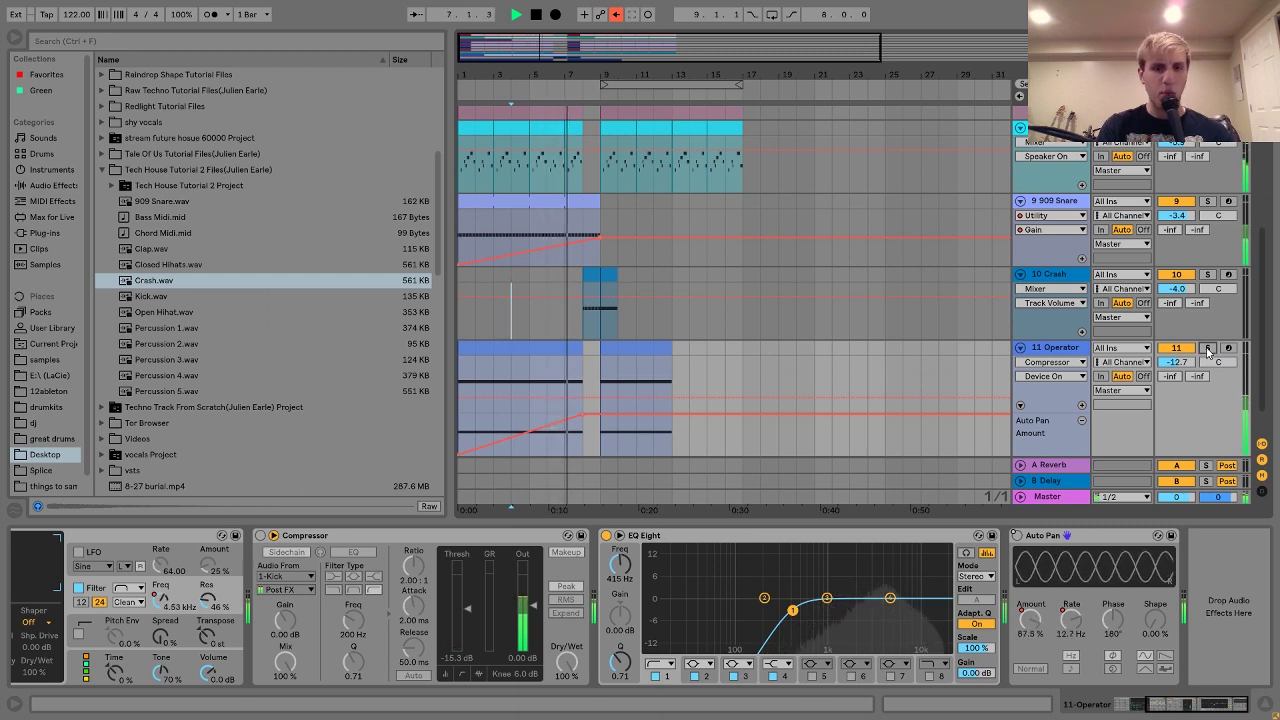
pyautogui.press('space')
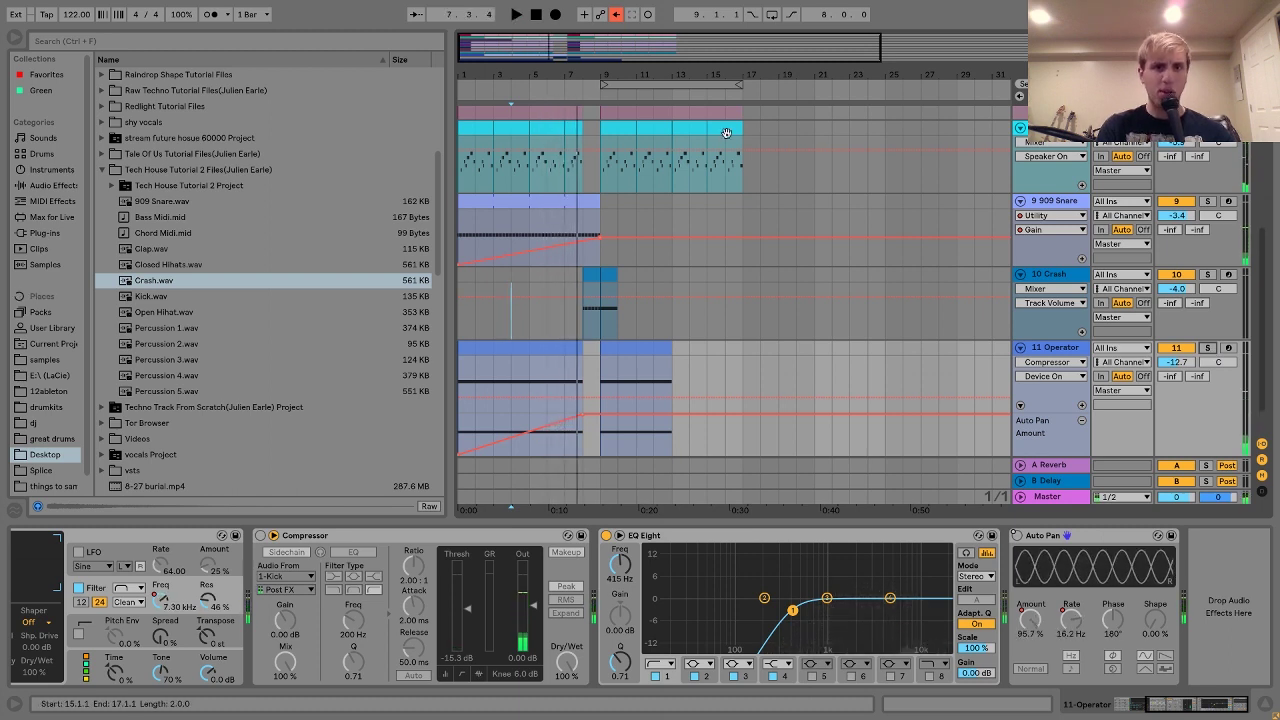
pyautogui.click(616, 14)
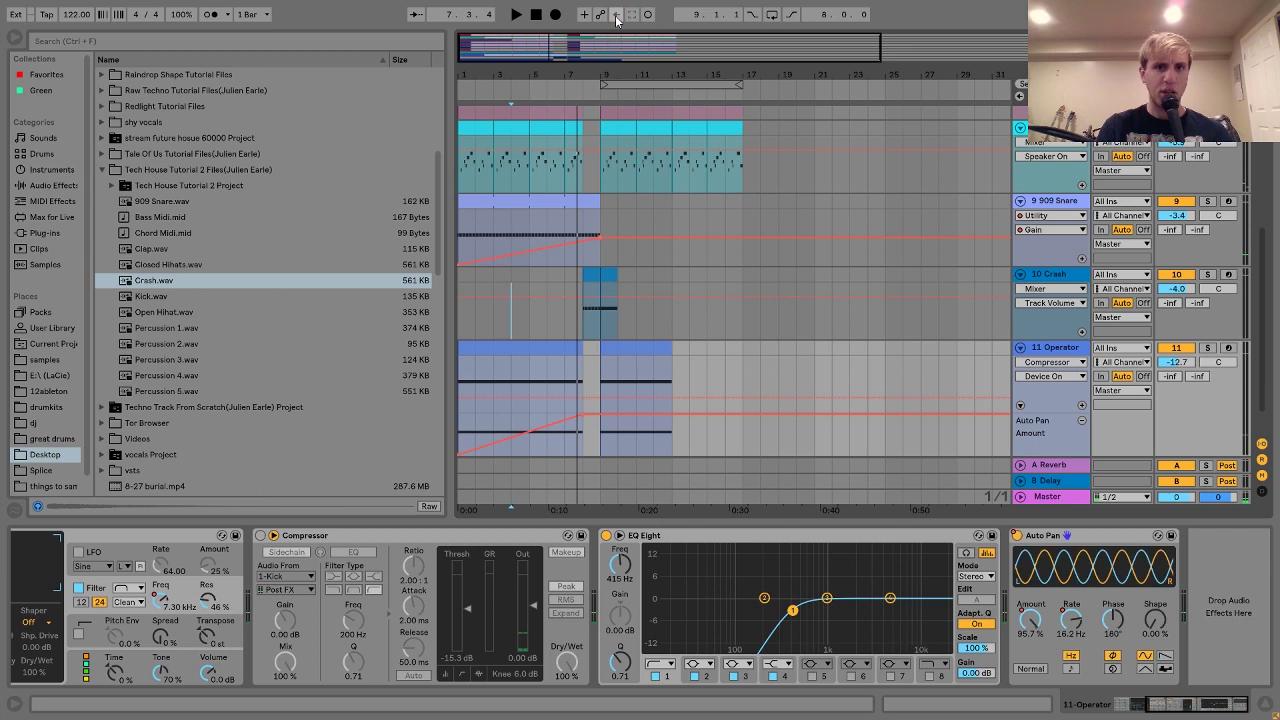
# - Show the Auto Pan Device On automation on the Operator track and audition the full mix from bars 6 and 9
pyautogui.click(543, 377)
pyautogui.press('space')
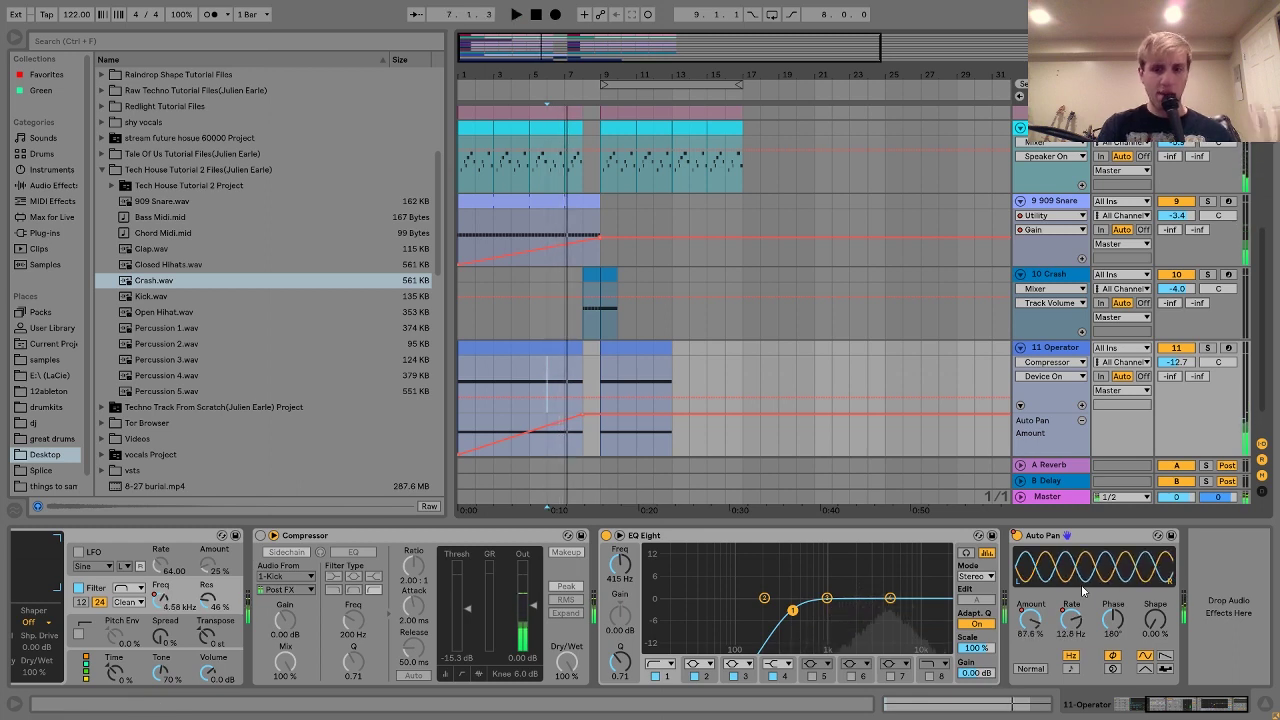
pyautogui.rightClick(1017, 537)
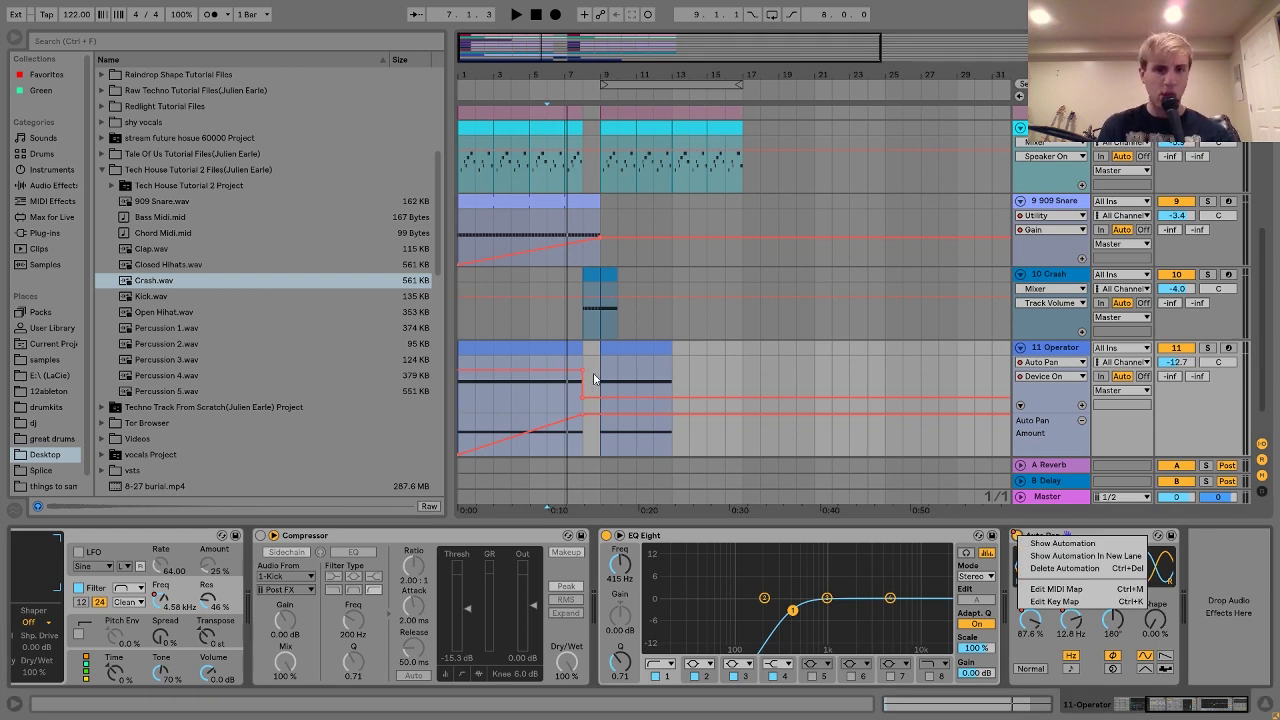
pyautogui.click(618, 347)
pyautogui.press('space')
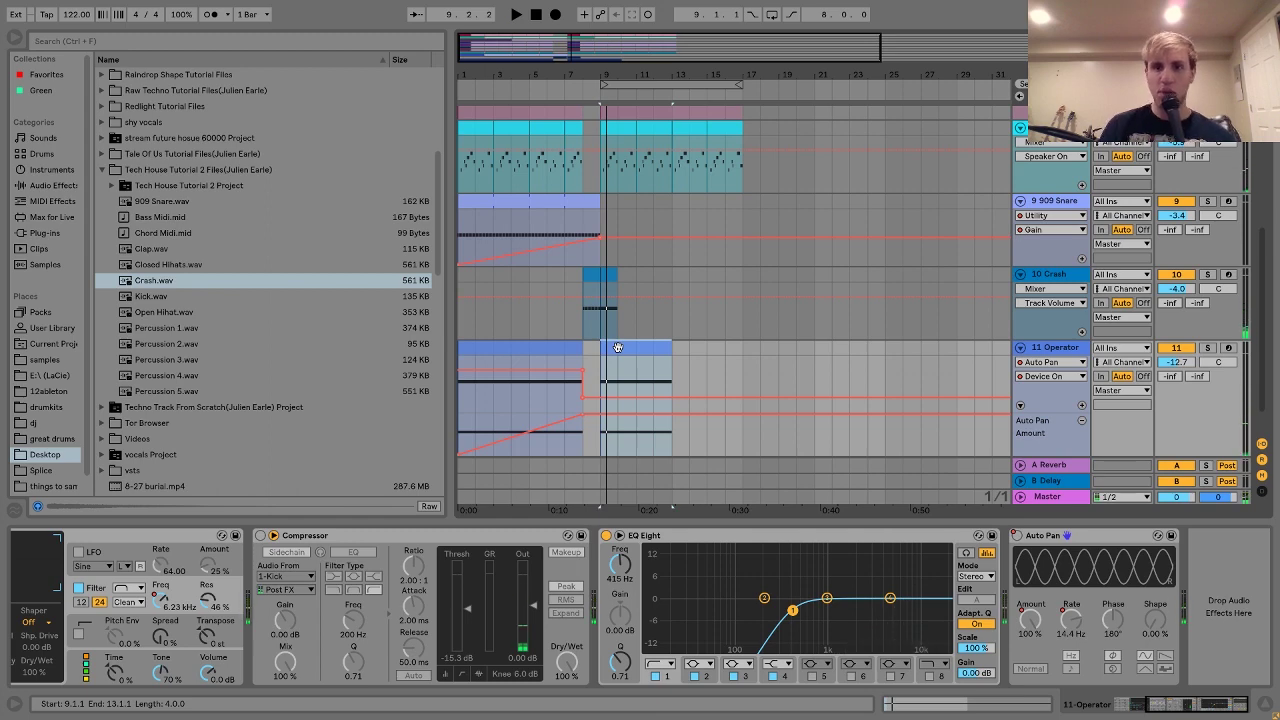
# - Fold the Operator track, select the Bass track, and review the remaining tracks of the arrangement
pyautogui.click(1021, 349)
pyautogui.scroll(5, 1033, 352)
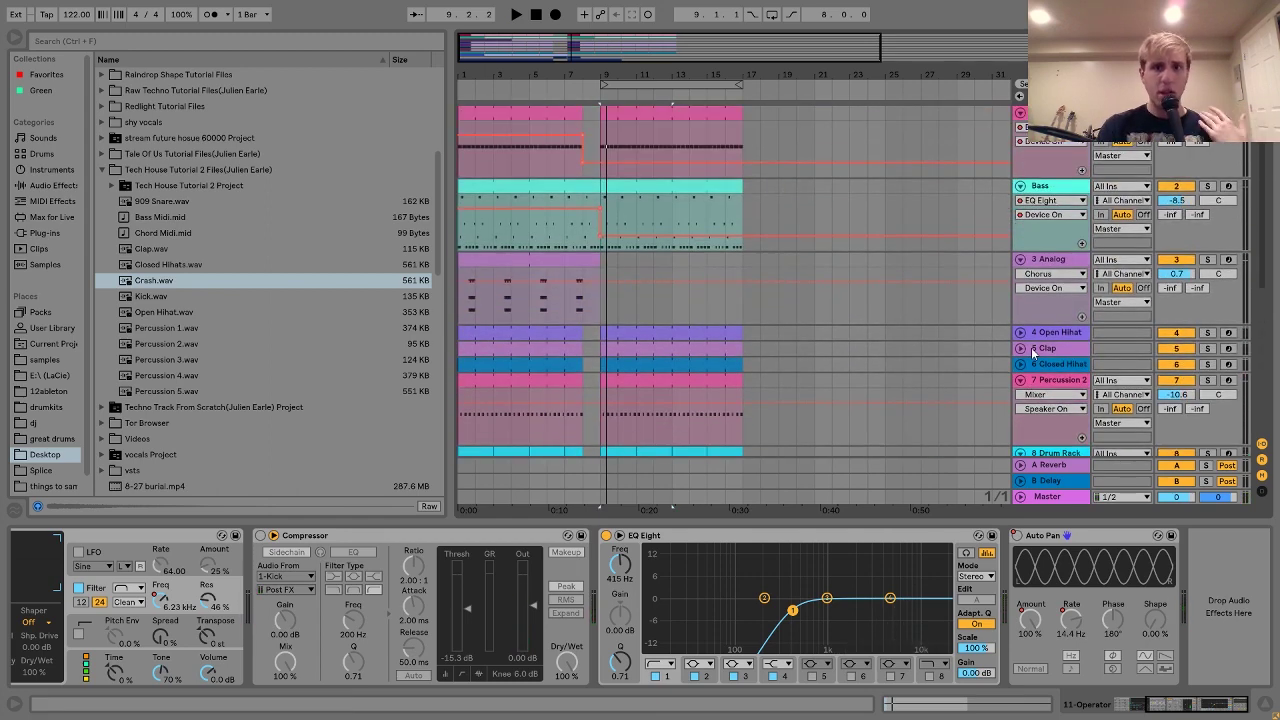
pyautogui.click(1053, 187)
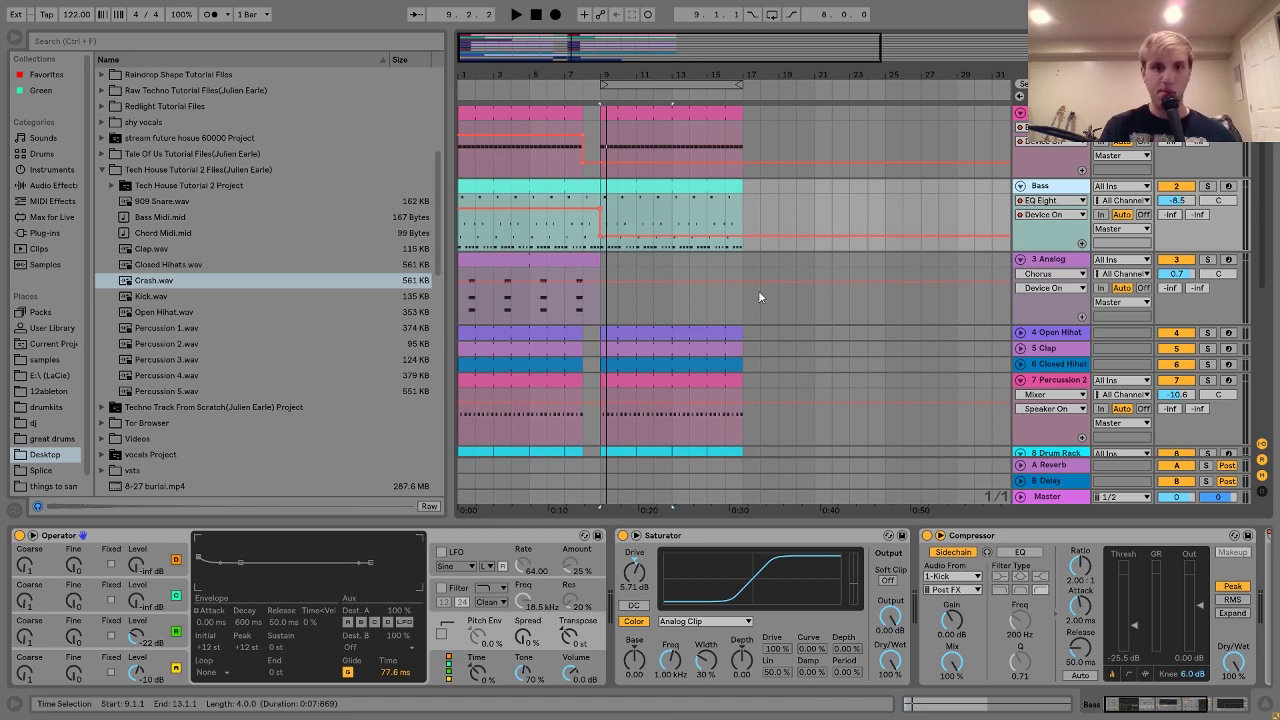
pyautogui.scroll(-3, 750, 294)
pyautogui.scroll(-5, 743, 297)
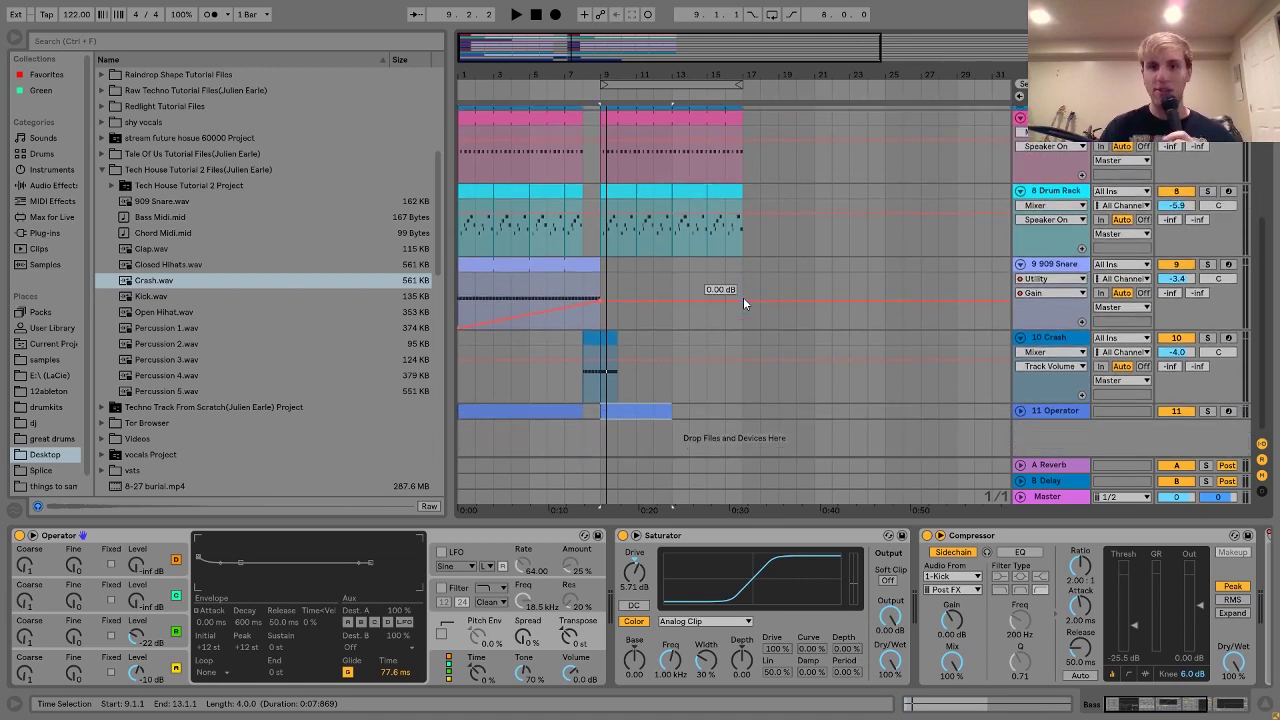
pyautogui.scroll(2, 743, 297)
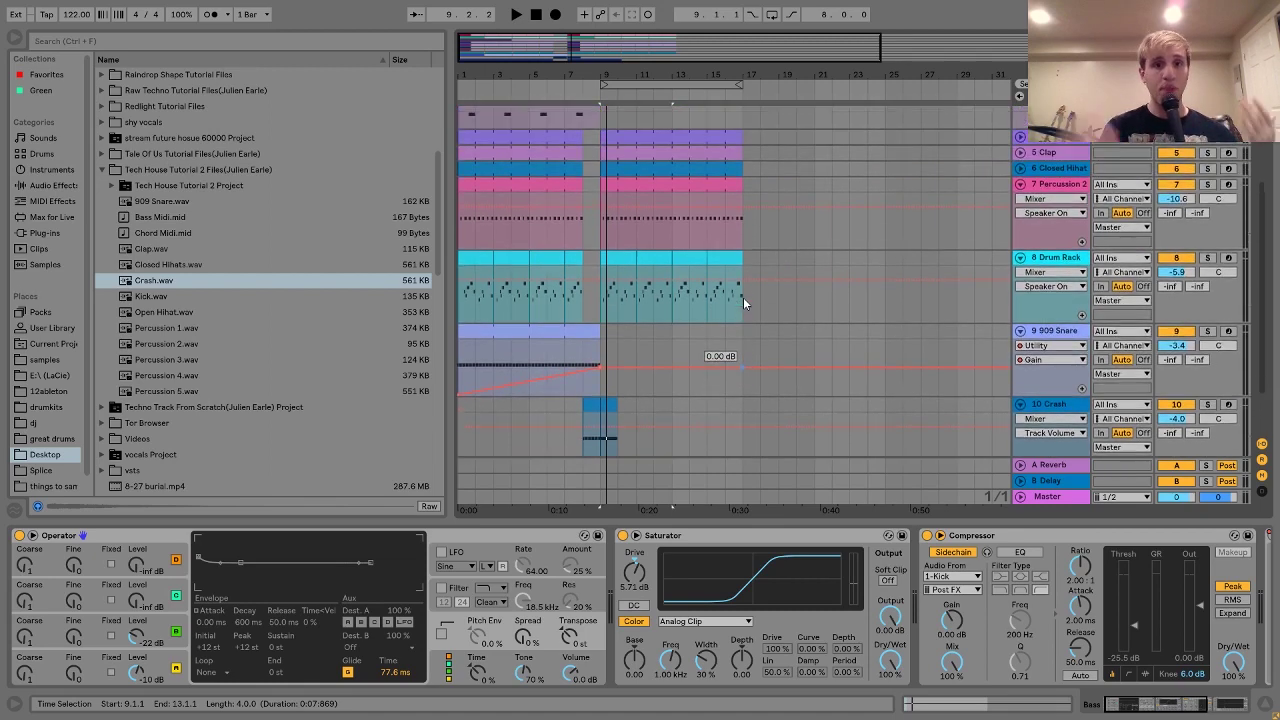
pyautogui.scroll(3, 743, 297)
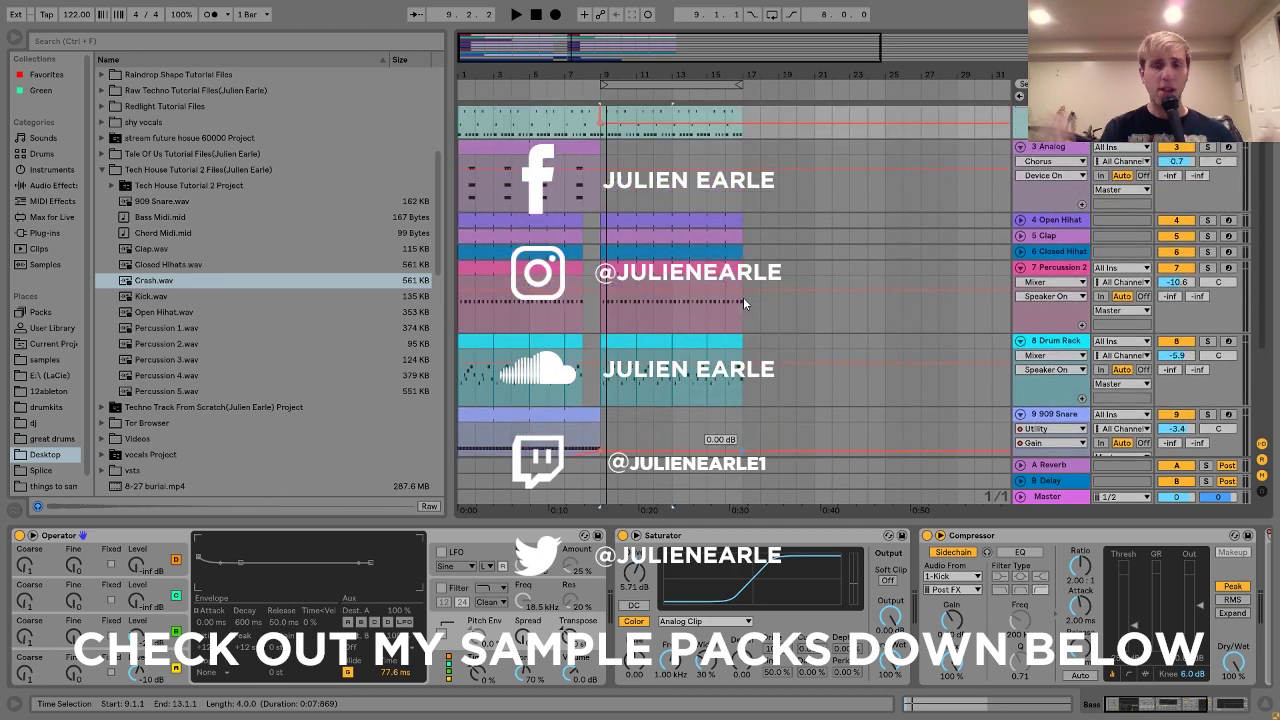